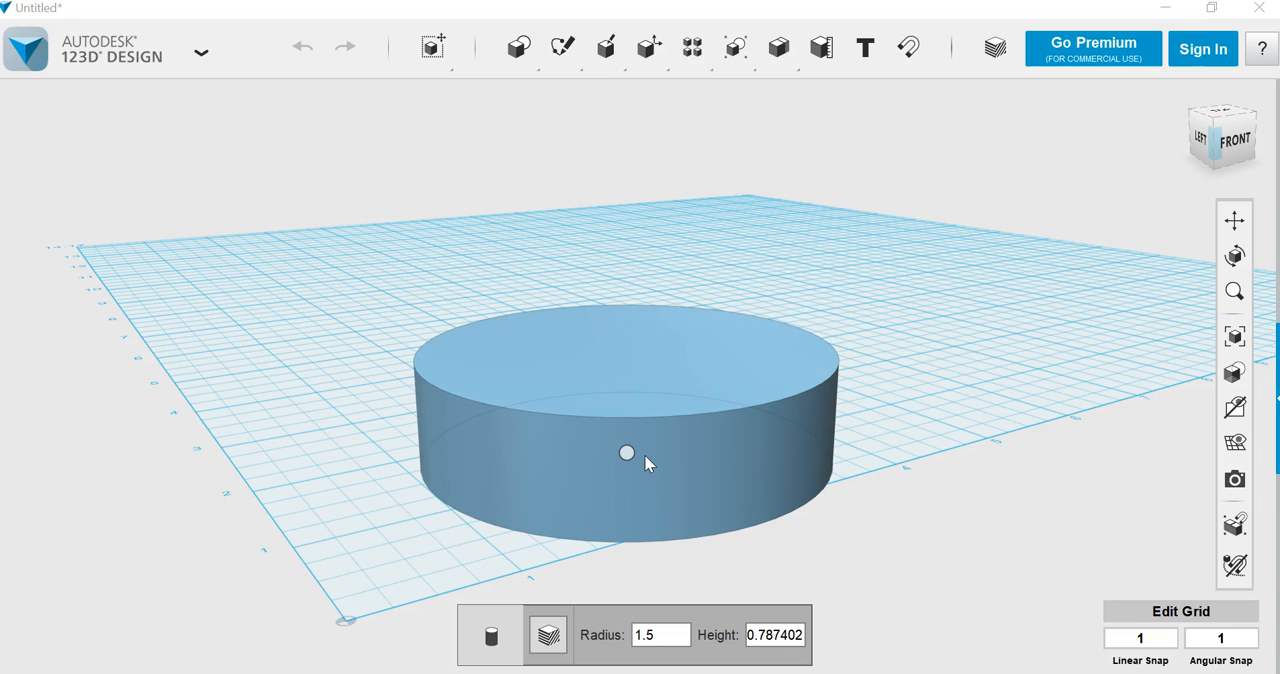
Step: Set the height of the 1.5-radius cylinder to 4 and place it on the grid
{"action": "key", "text": "Tab"}
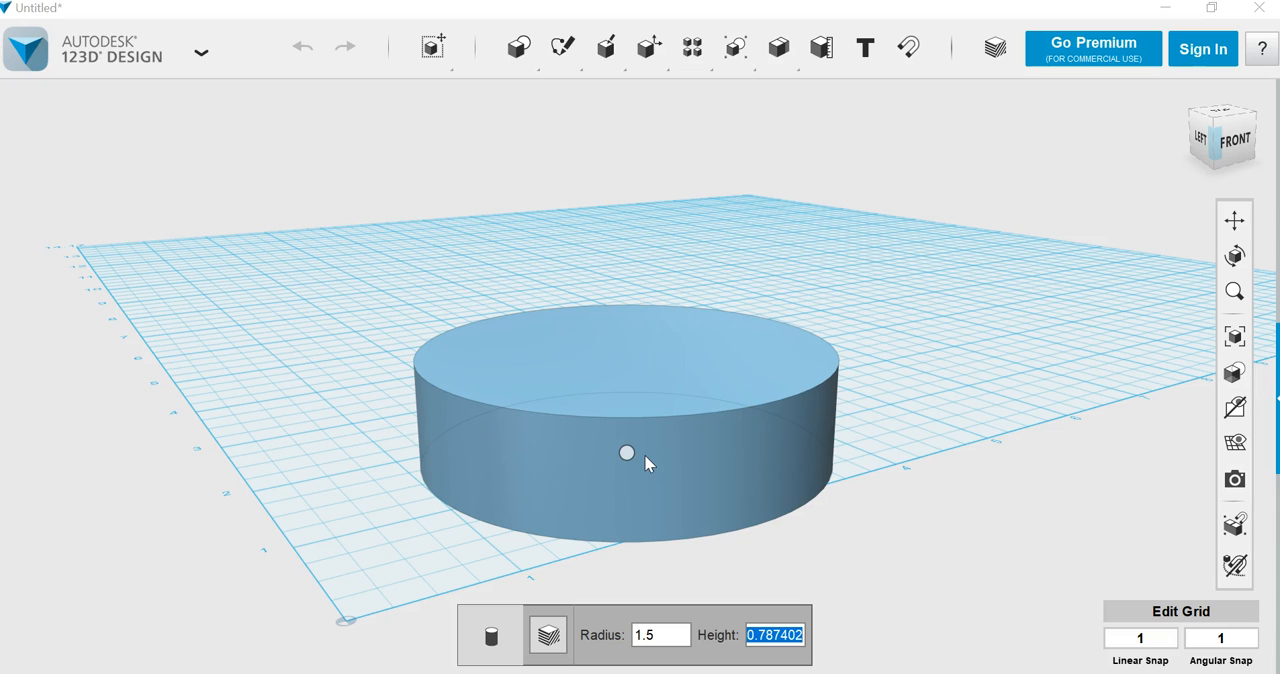
{"action": "type", "text": "4"}
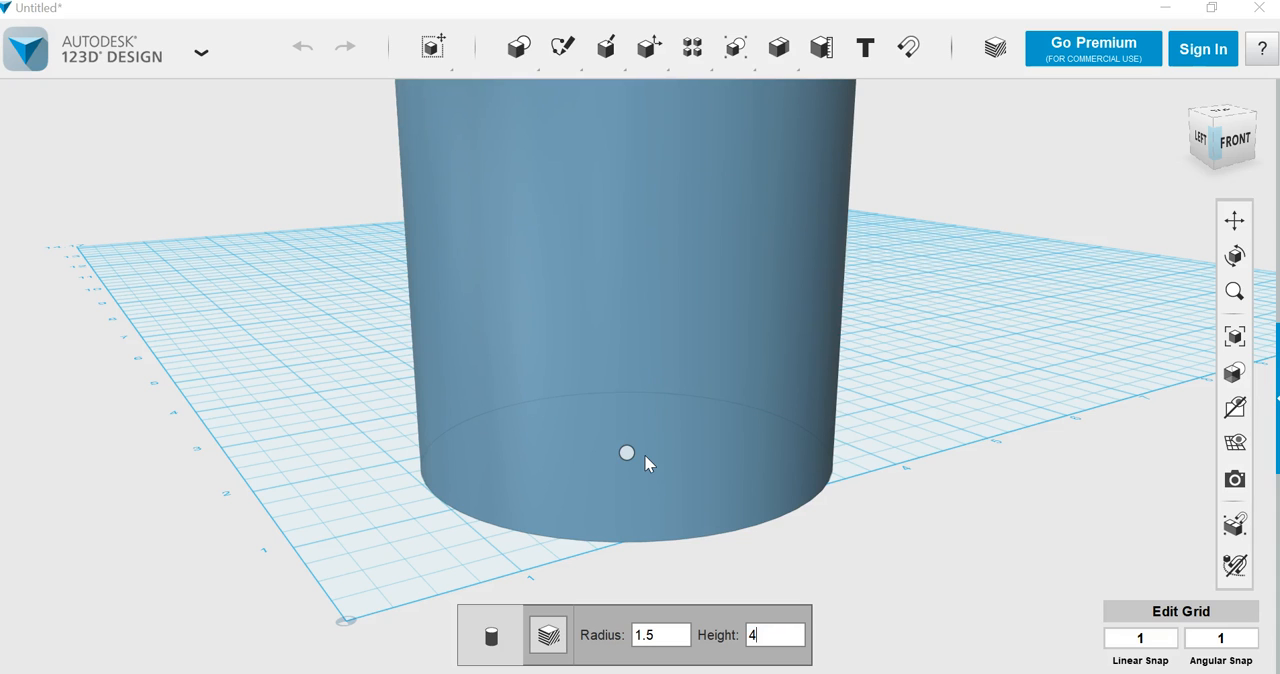
{"action": "key", "text": "Return"}
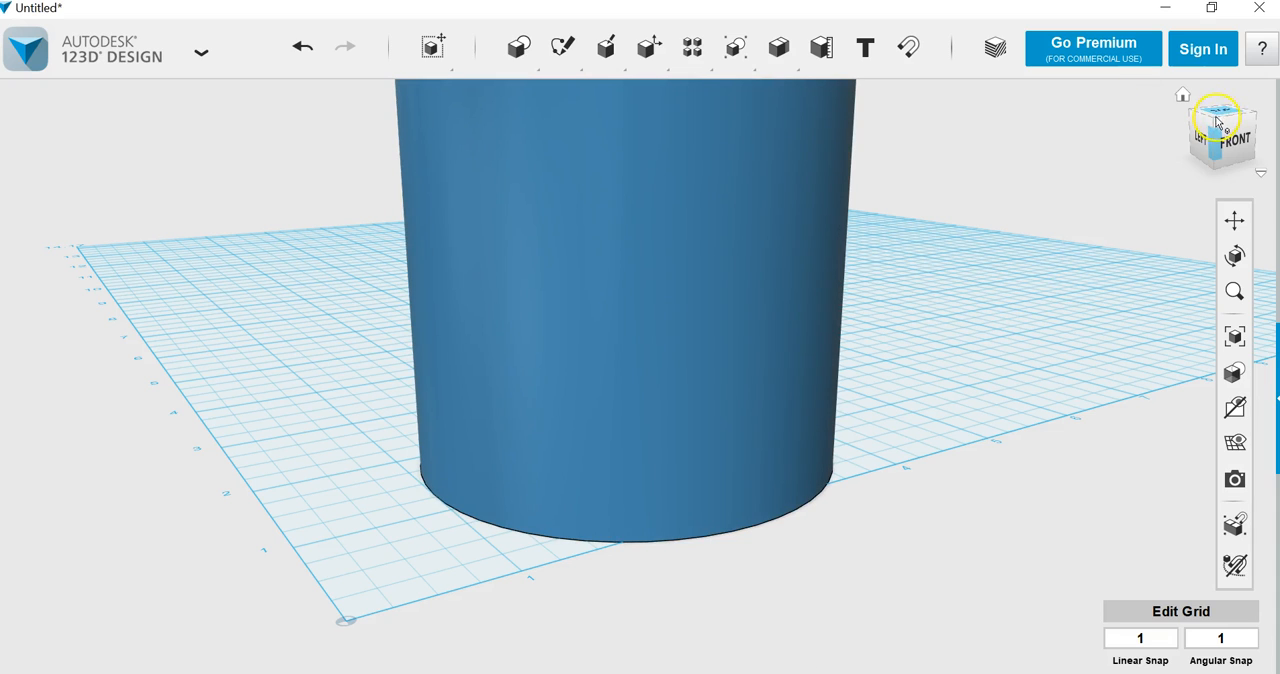
Step: Sketch a circle 2.7 in in diameter on the cylinder's top face, centred on the face
{"action": "left_click_drag", "start_coordinate": [1214, 124], "coordinate": [1030, 230]}
{"action": "scroll", "coordinate": [1000, 243], "scroll_direction": "down", "scroll_amount": 3}
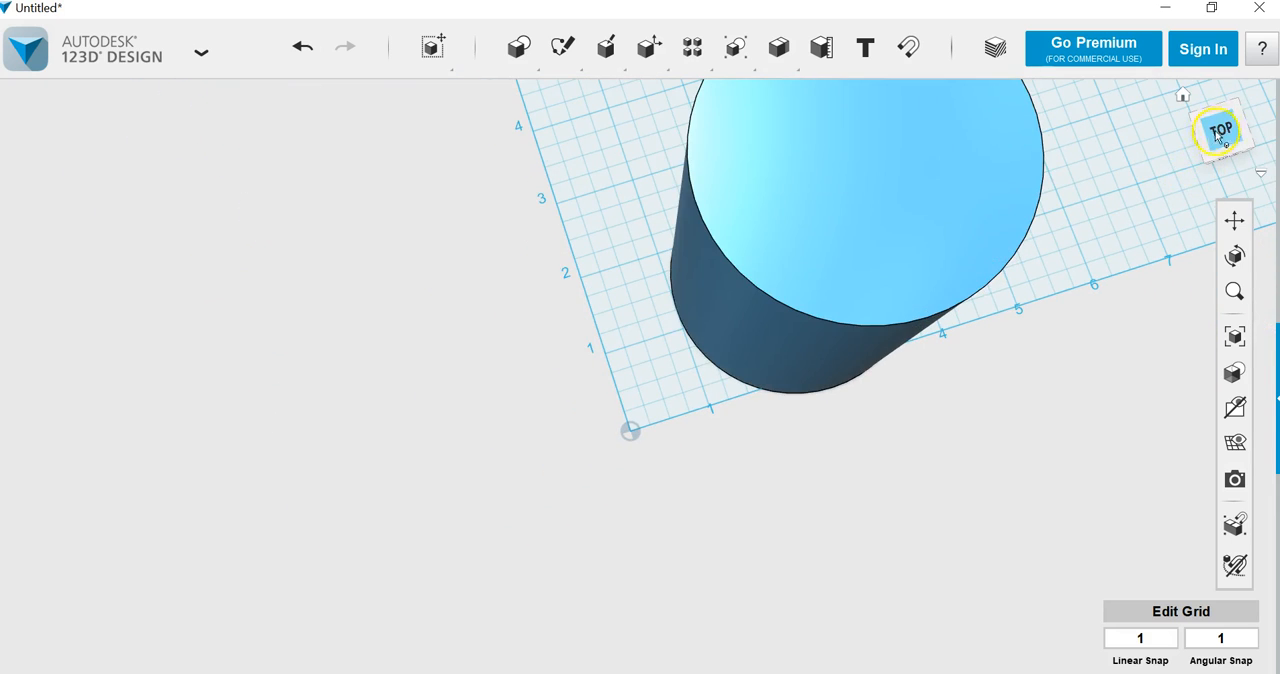
{"action": "left_click", "coordinate": [1220, 135]}
{"action": "left_click", "coordinate": [1234, 220]}
{"action": "left_click_drag", "start_coordinate": [1112, 276], "coordinate": [871, 303]}
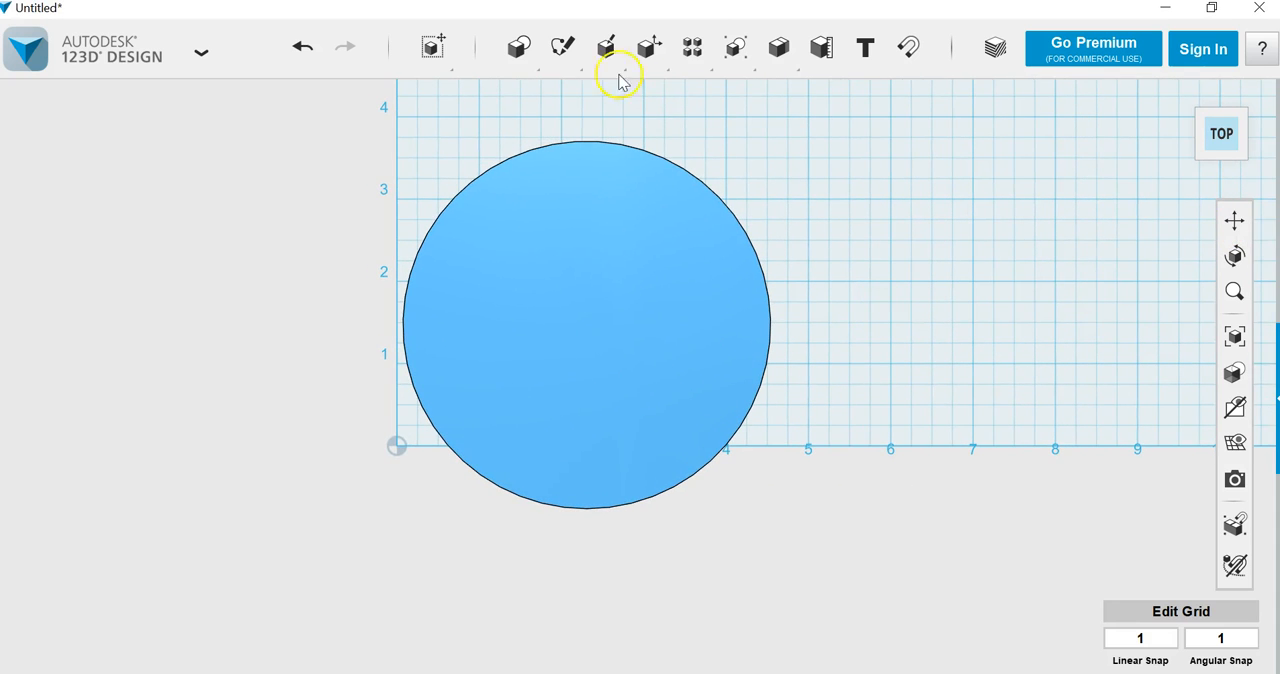
{"action": "mouse_move", "coordinate": [563, 49]}
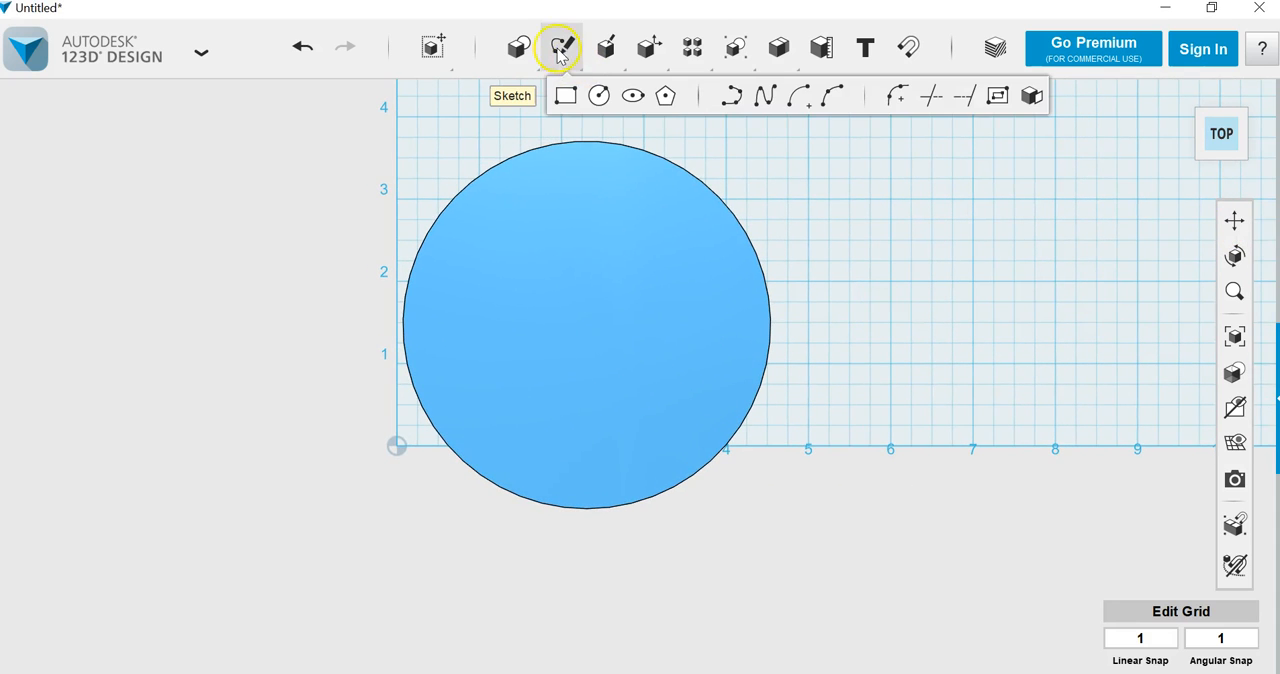
{"action": "left_click", "coordinate": [600, 99]}
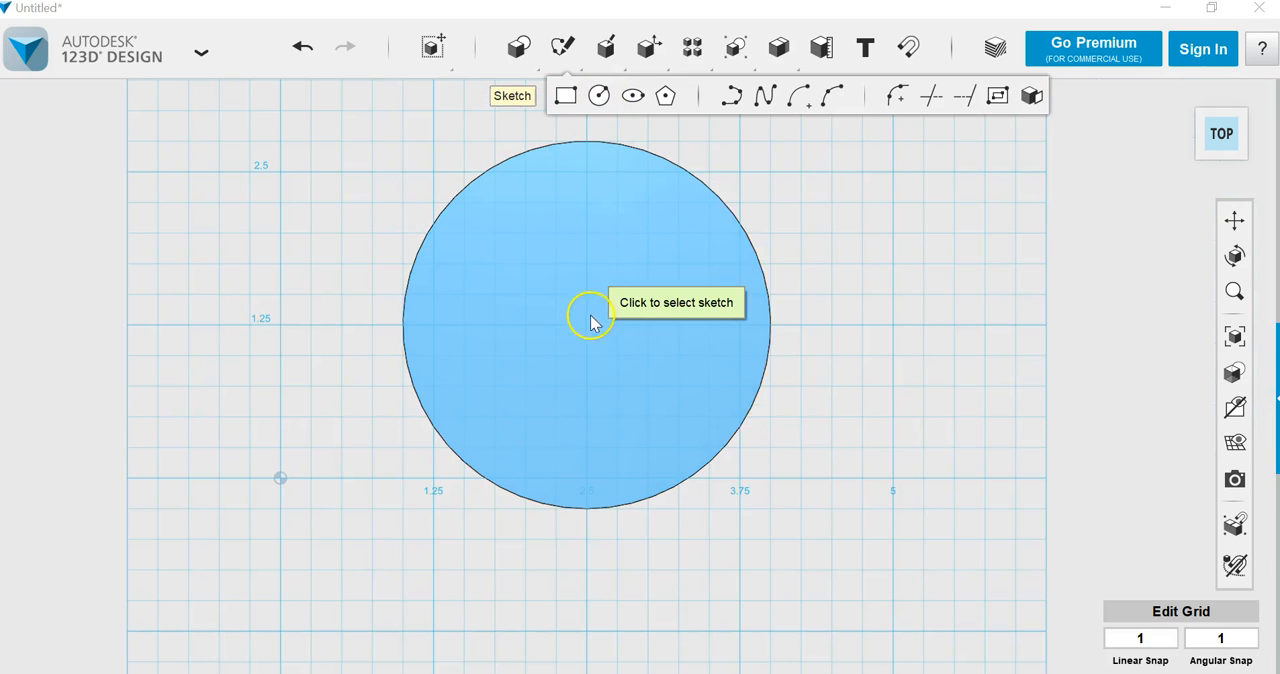
{"action": "left_click", "coordinate": [587, 332]}
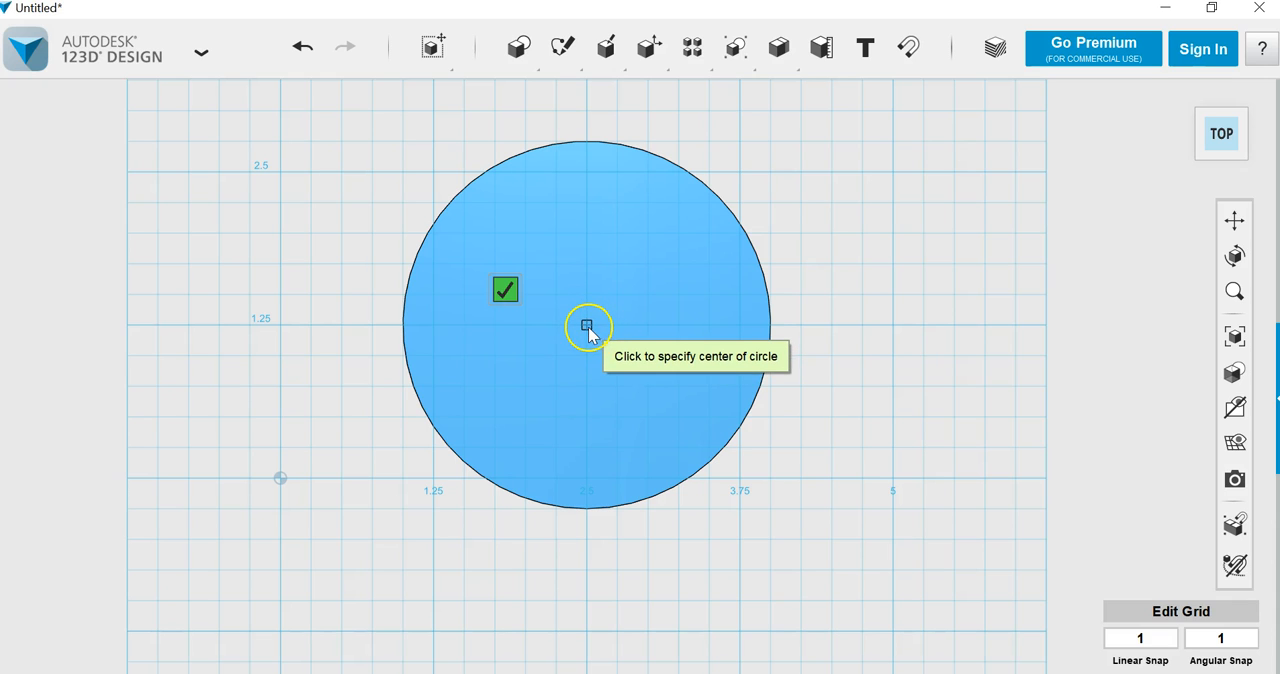
{"action": "left_click", "coordinate": [587, 326]}
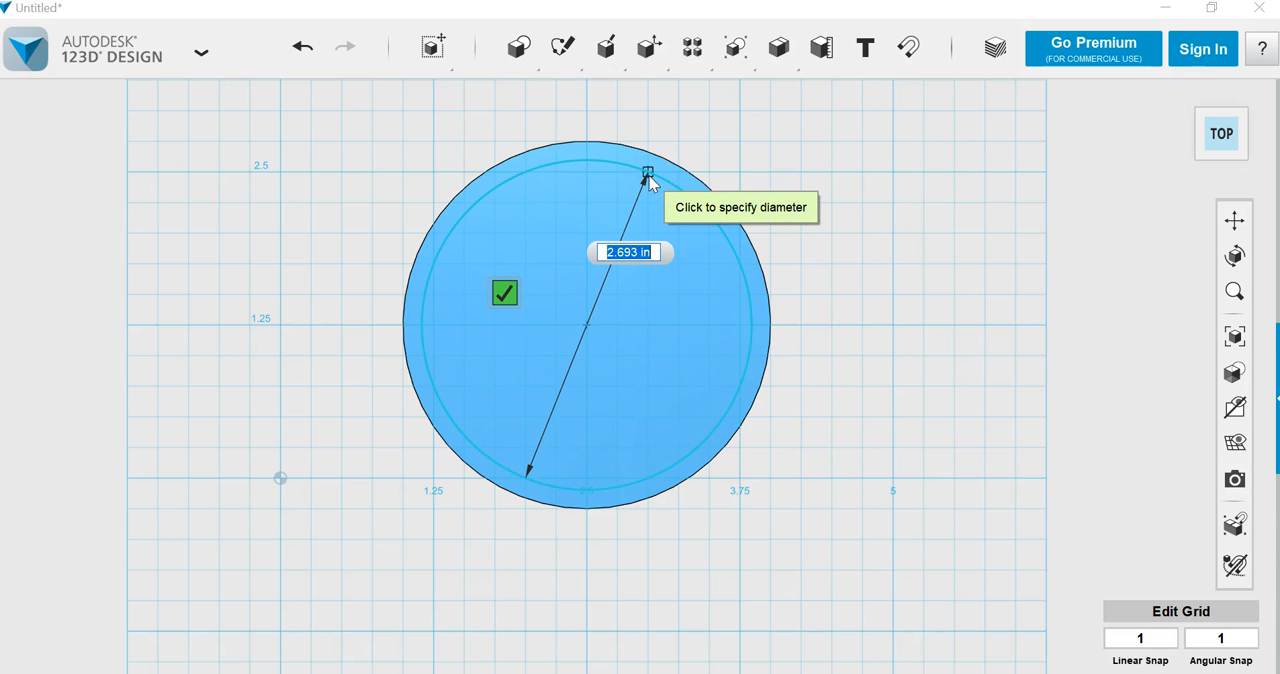
{"action": "type", "text": "2."}
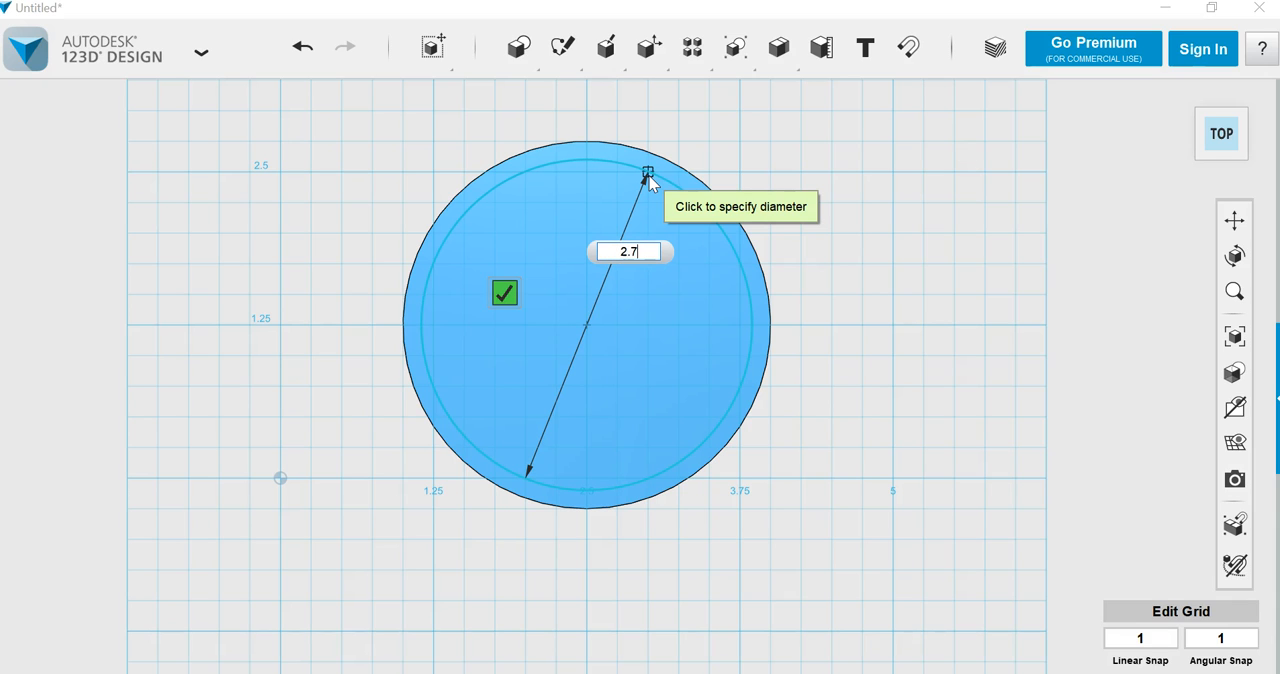
{"action": "type", "text": "7"}
{"action": "key", "text": "Tab"}
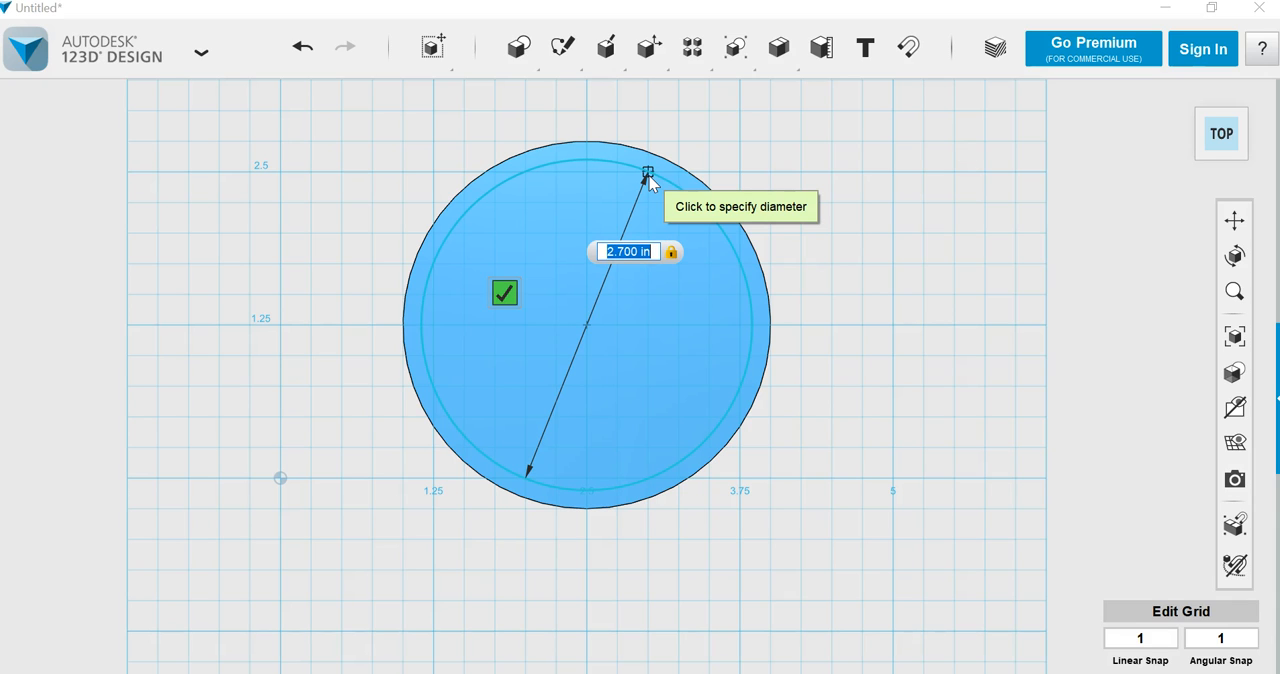
{"action": "left_click", "coordinate": [504, 292]}
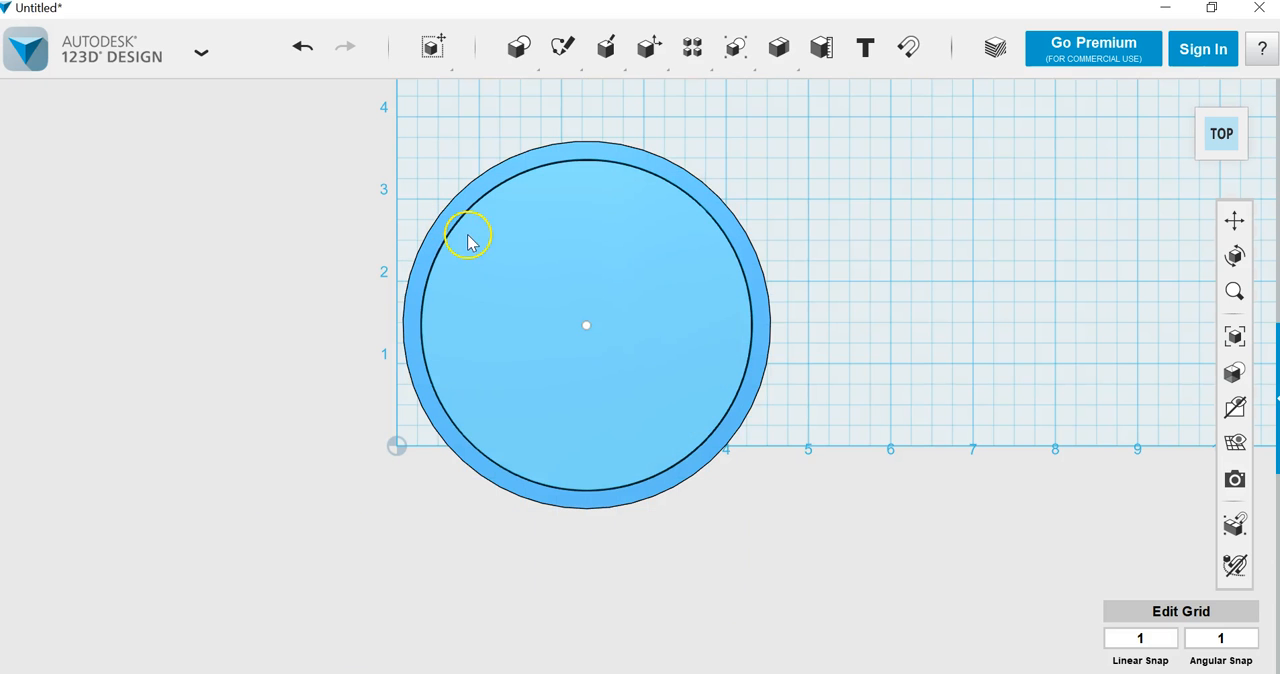
{"action": "left_click", "coordinate": [679, 419]}
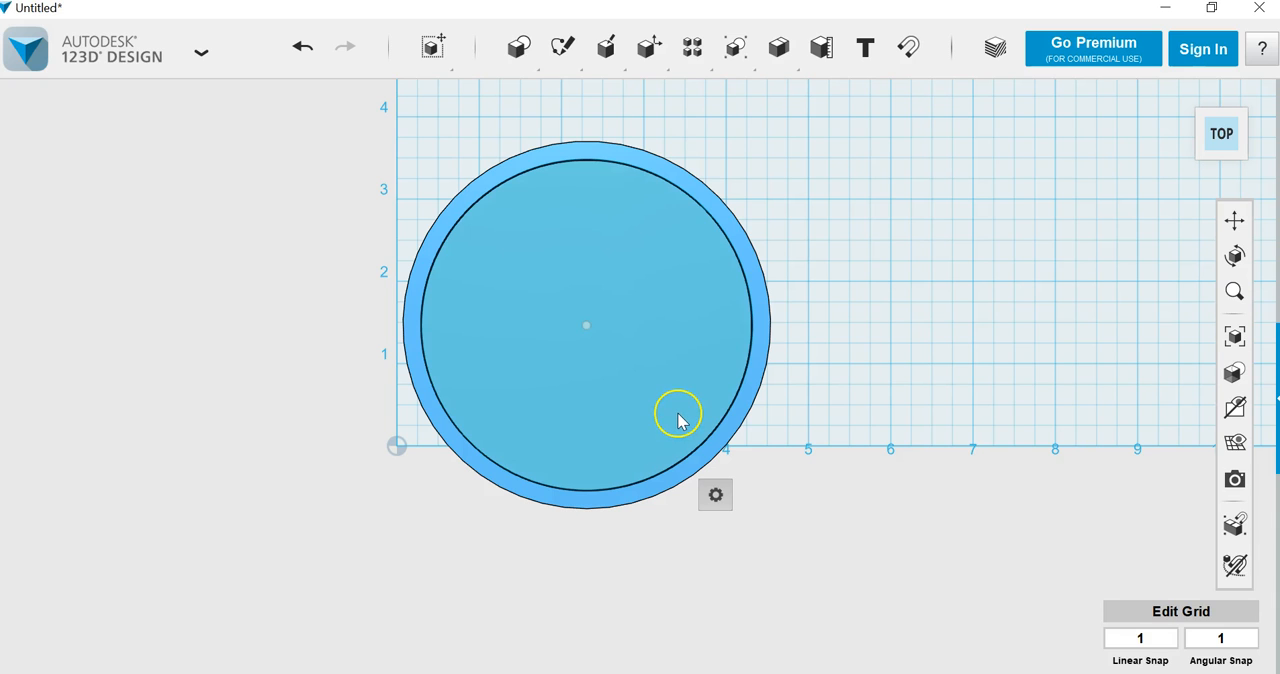
{"action": "key", "text": "Delete"}
{"action": "left_click", "coordinate": [652, 390]}
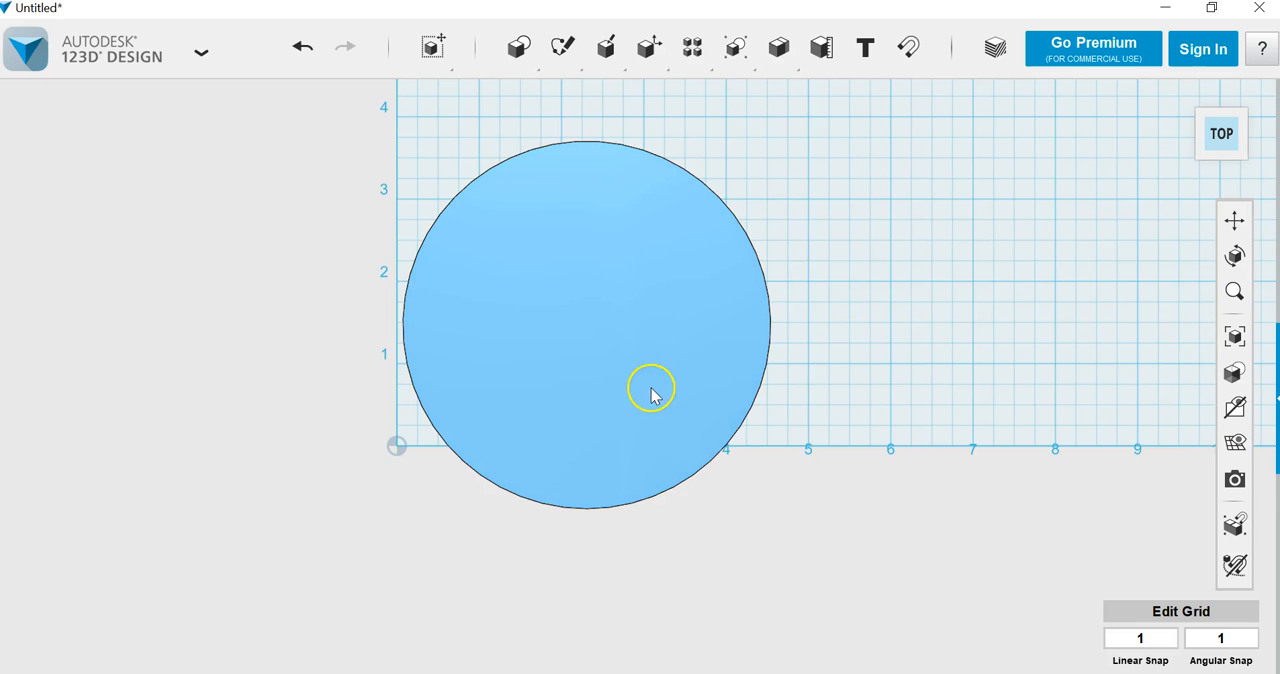
{"action": "left_click", "coordinate": [302, 47]}
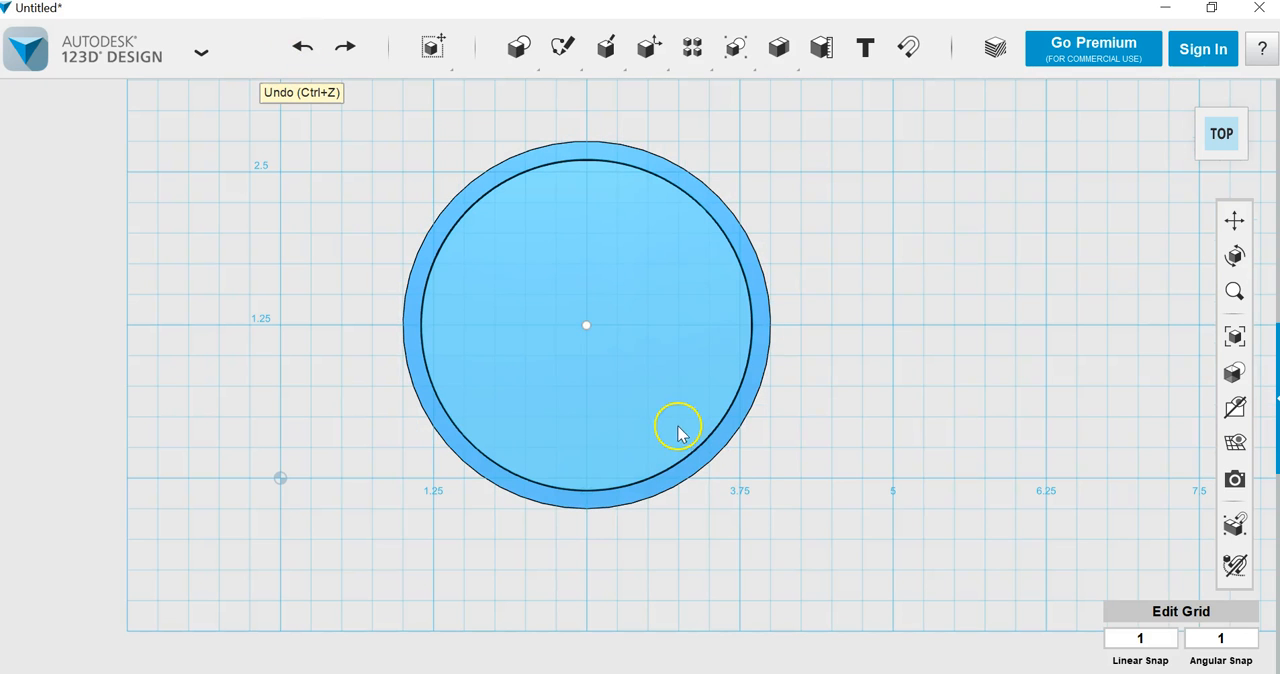
Step: Extrude the sketched circle by -3.8 in into the cylinder to hollow out the cup
{"action": "left_click", "coordinate": [645, 375]}
{"action": "mouse_move", "coordinate": [684, 452]}
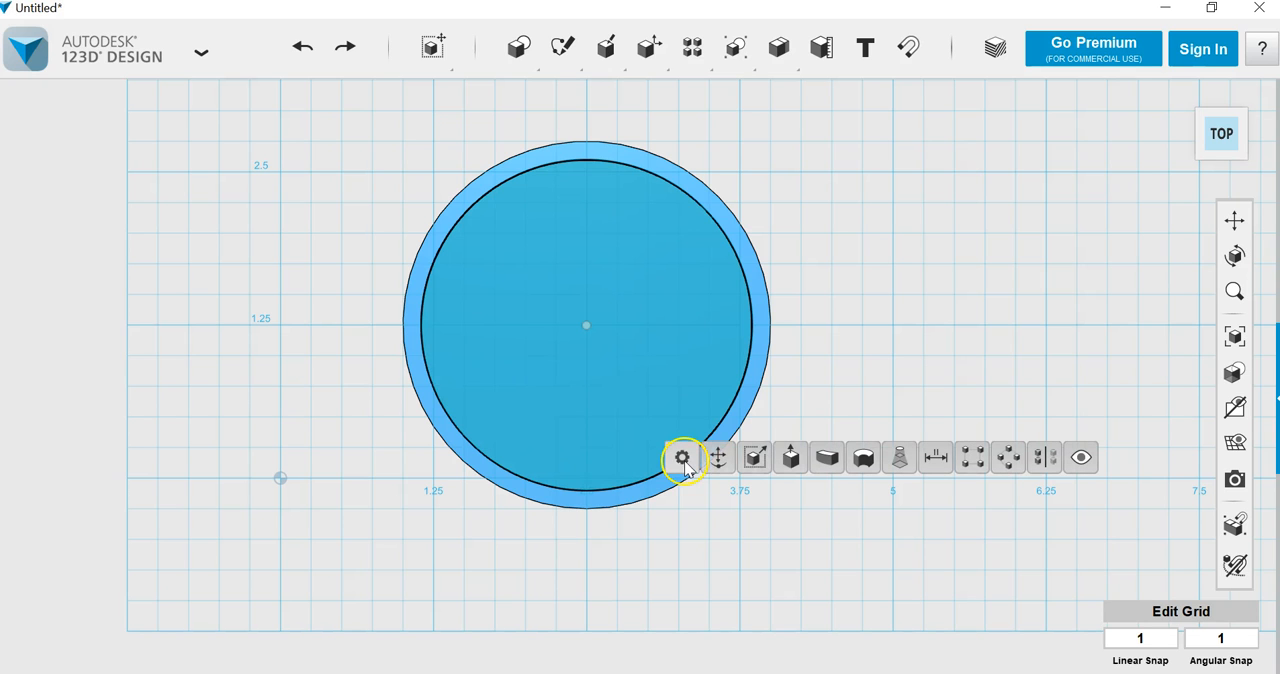
{"action": "left_click", "coordinate": [790, 460]}
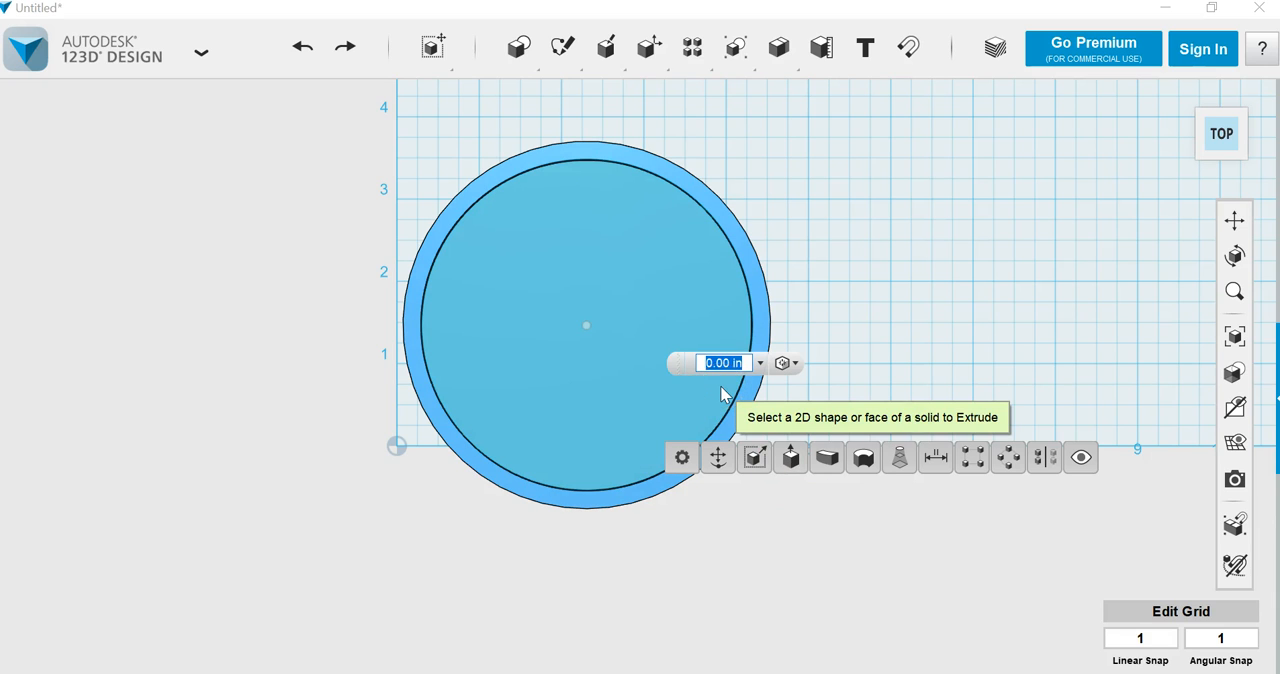
{"action": "type", "text": "-3.8"}
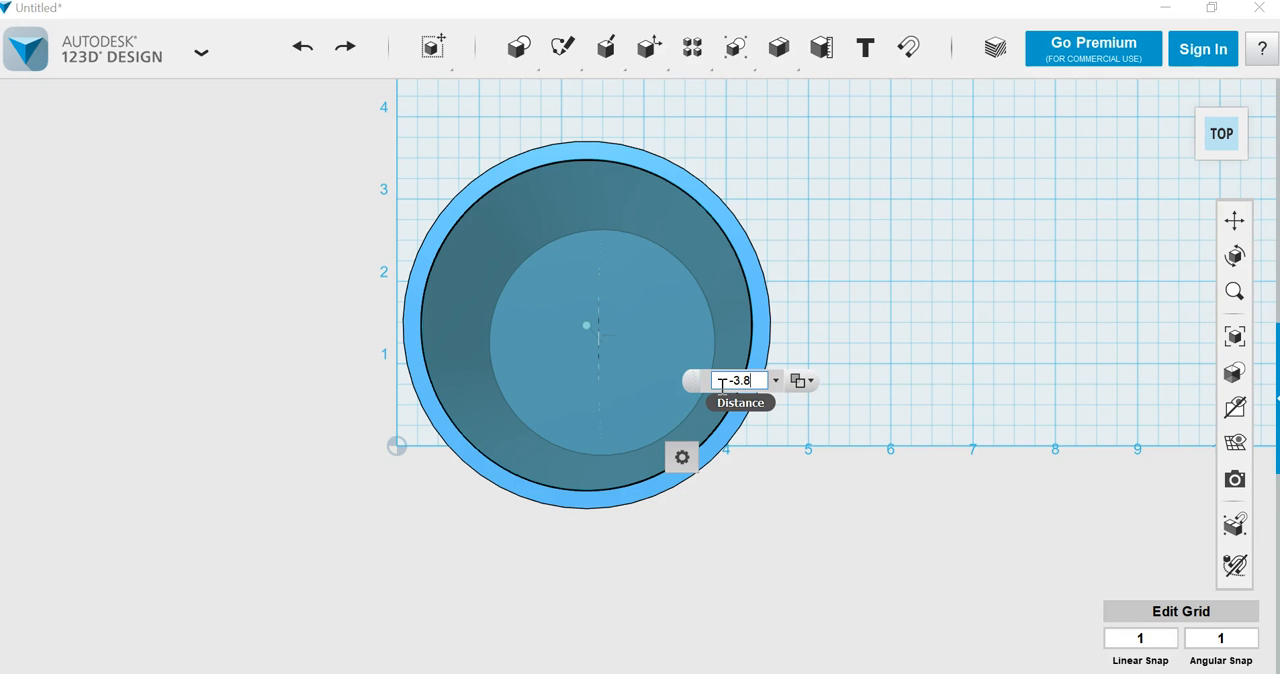
{"action": "key", "text": "Return"}
Step: Delete the leftover circle sketch from the top of the hollowed cup
{"action": "left_click", "coordinate": [711, 366]}
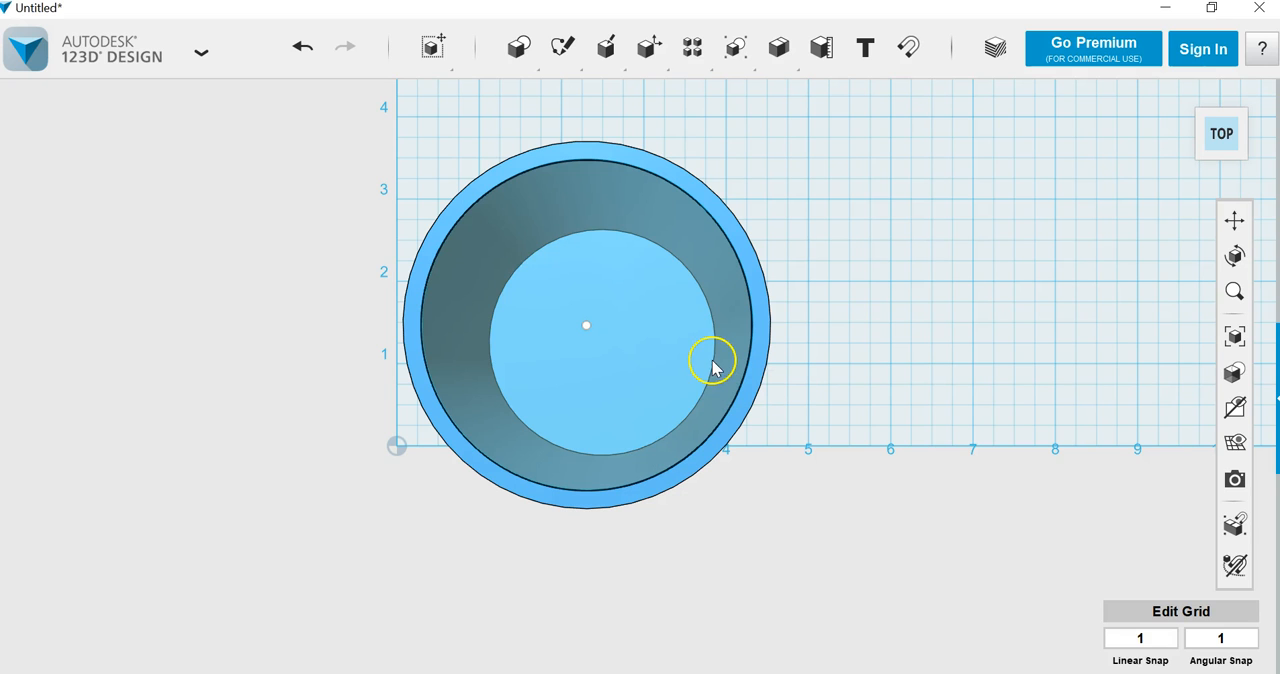
{"action": "key", "text": "Delete"}
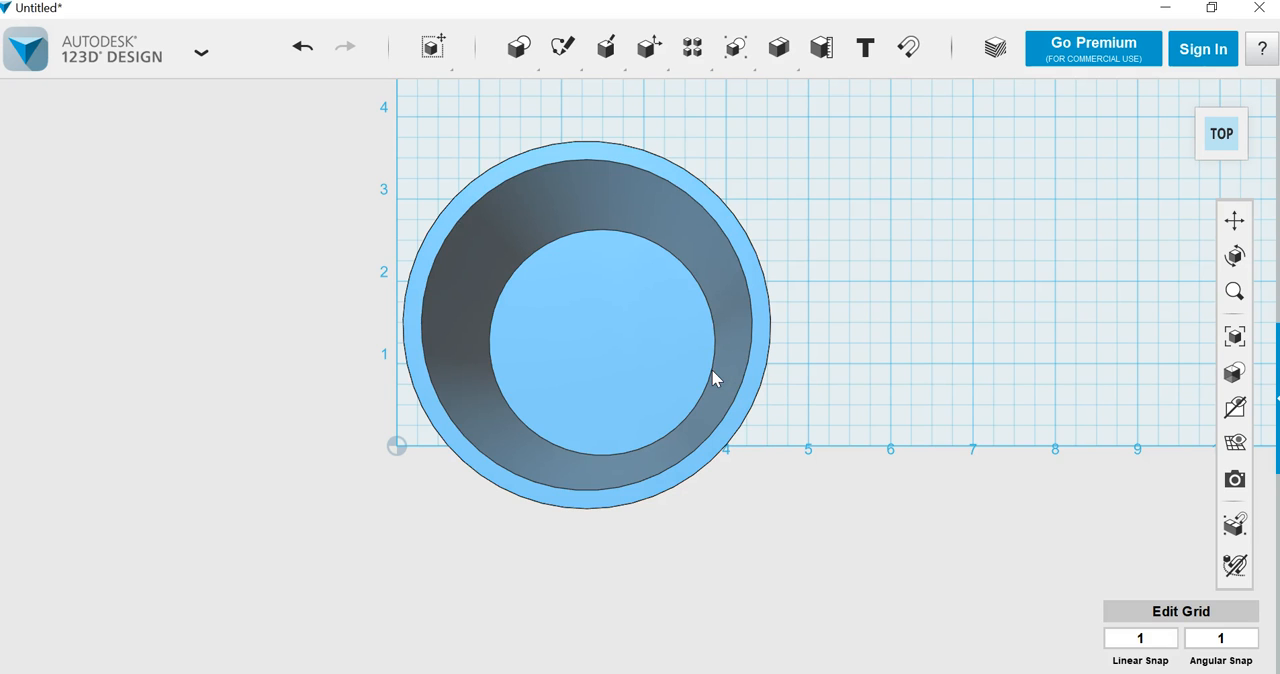
{"action": "left_click", "coordinate": [711, 375]}
{"action": "left_click", "coordinate": [967, 406]}
Step: Place a torus with a major radius of 1.5 and a minor radius of .25 on the grid beside the cup
{"action": "mouse_move", "coordinate": [561, 67]}
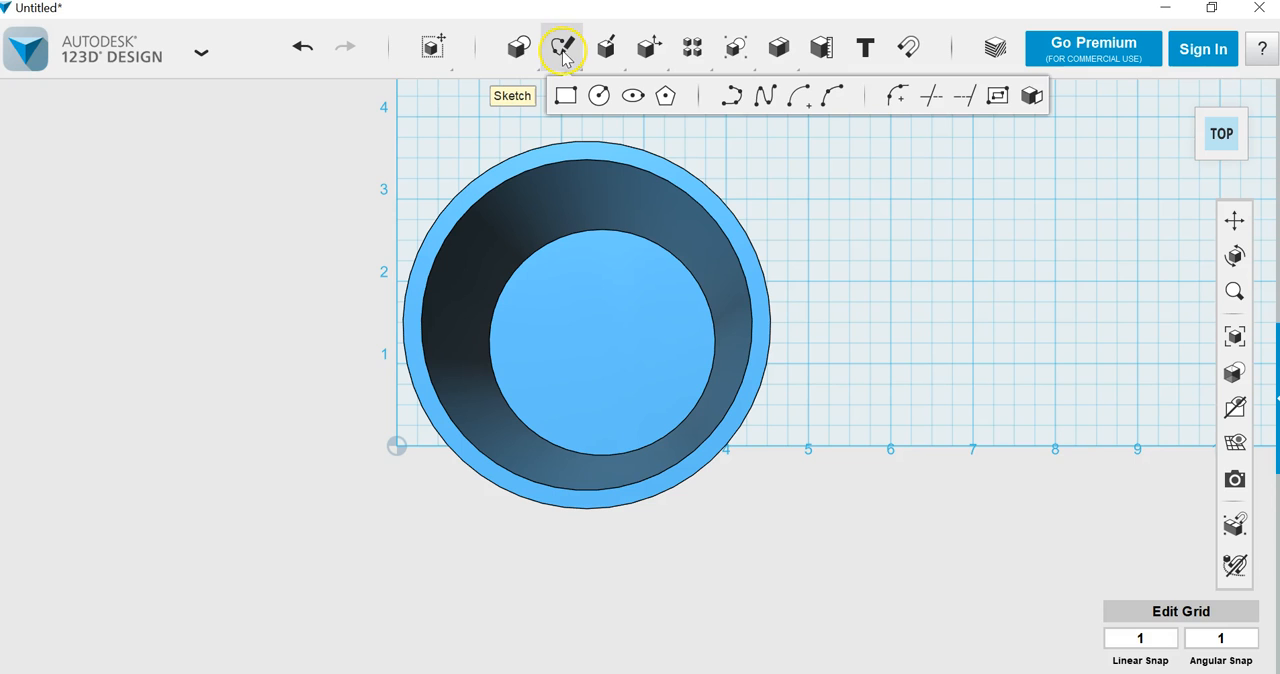
{"action": "mouse_move", "coordinate": [517, 46]}
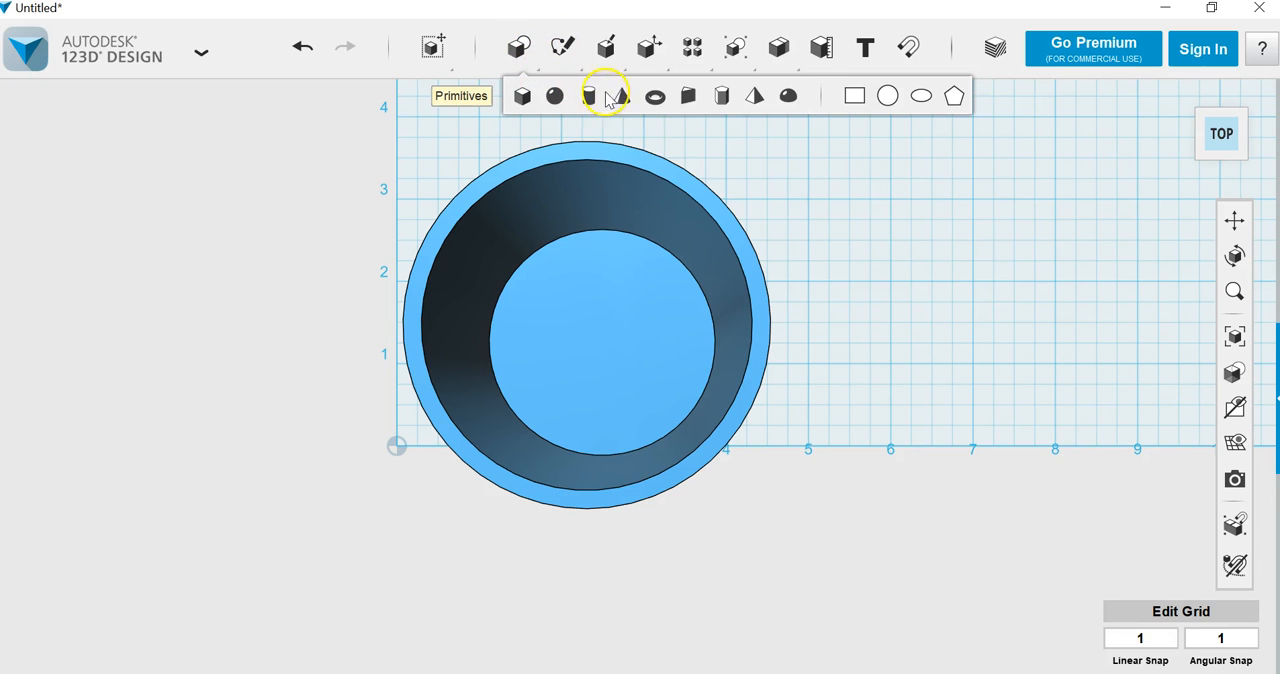
{"action": "left_click", "coordinate": [656, 98]}
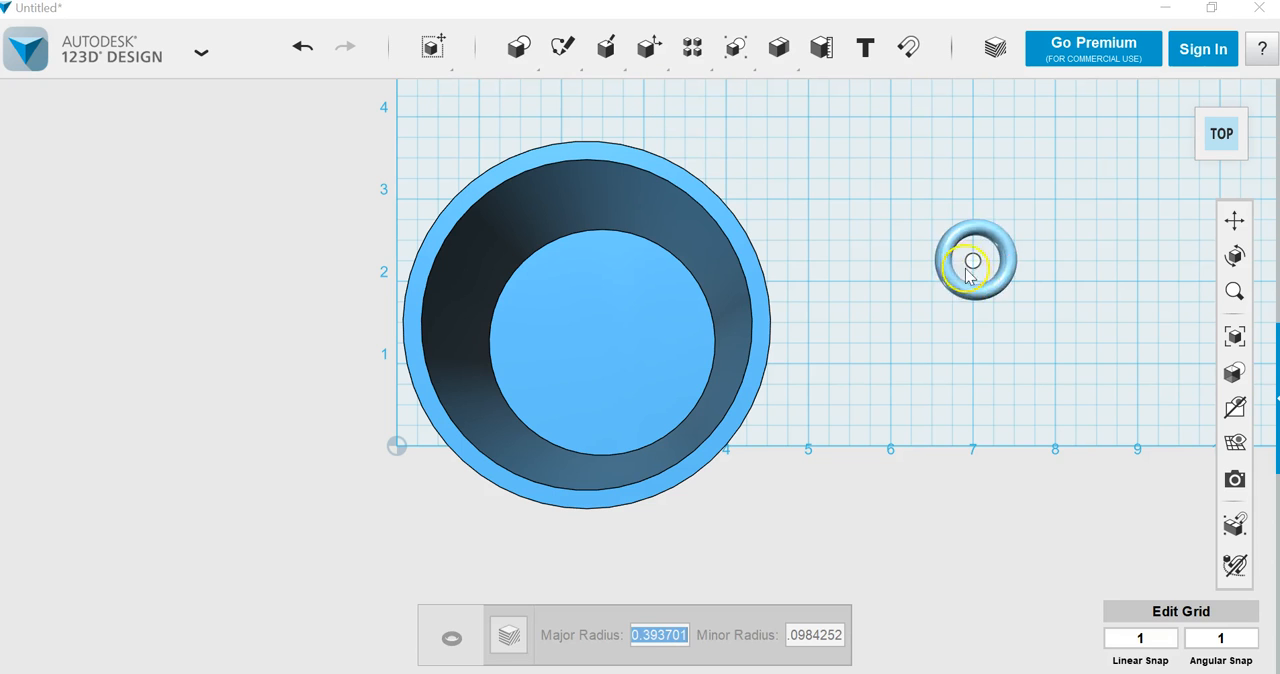
{"action": "left_click", "coordinate": [972, 322]}
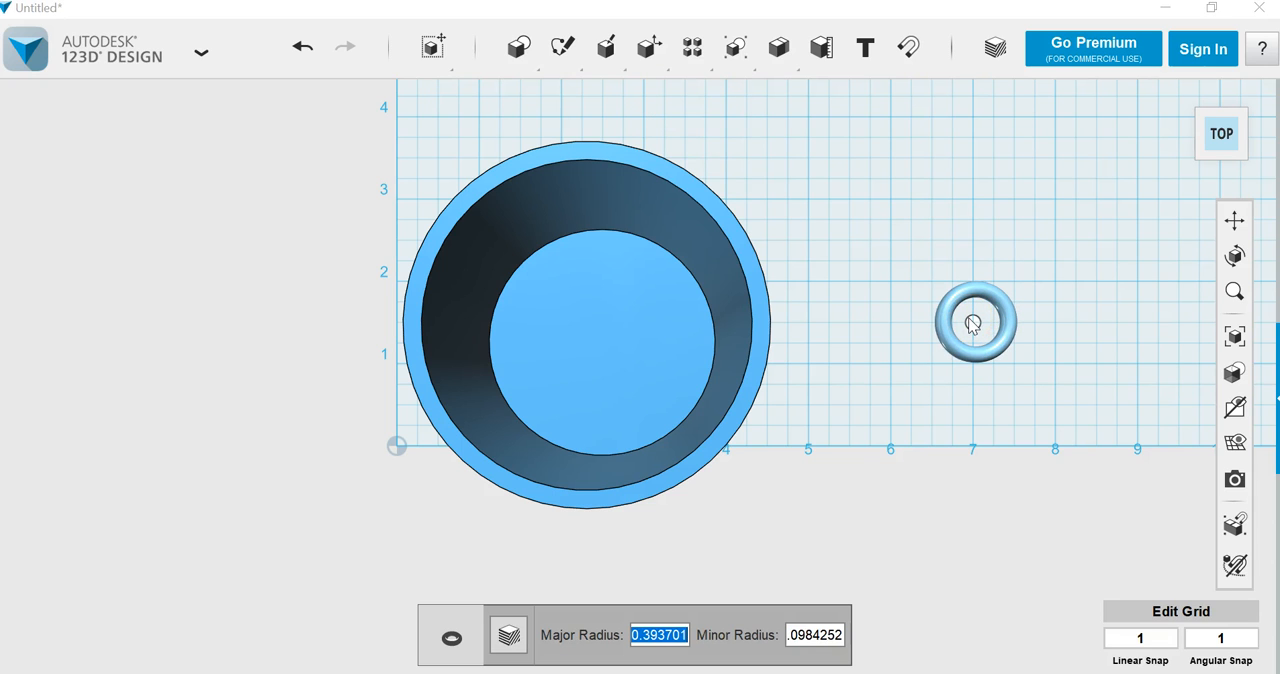
{"action": "type", "text": "1.5"}
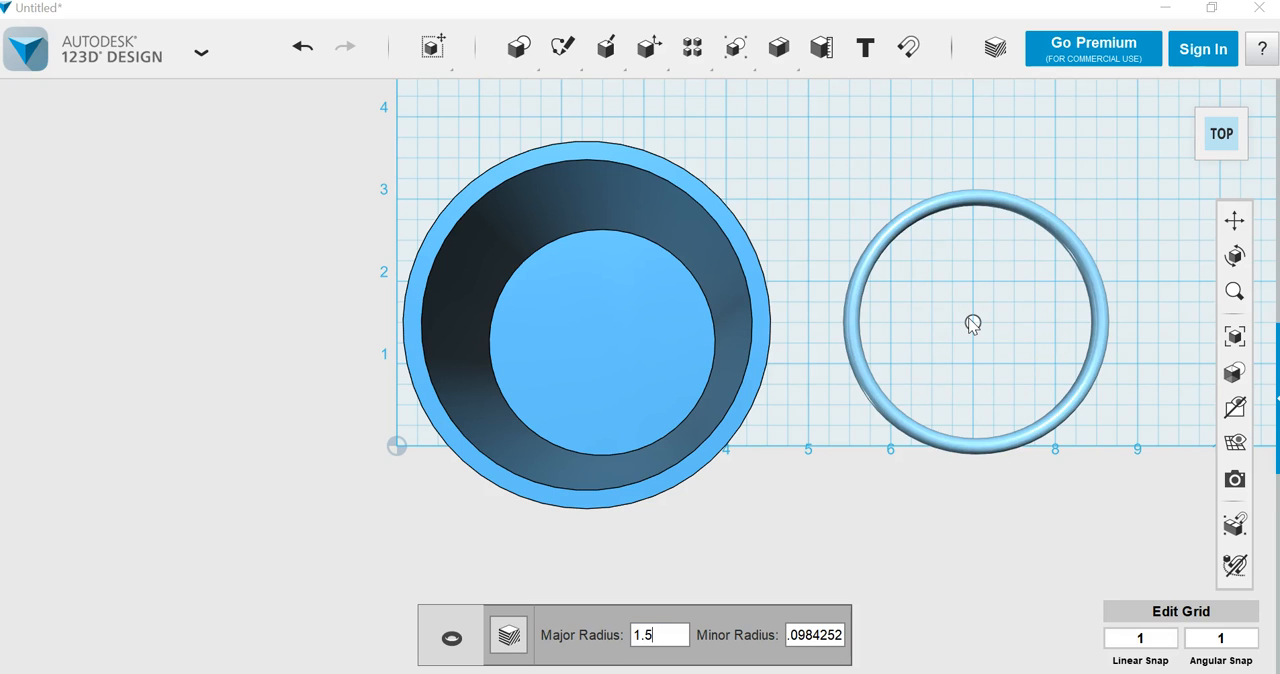
{"action": "key", "text": "Tab"}
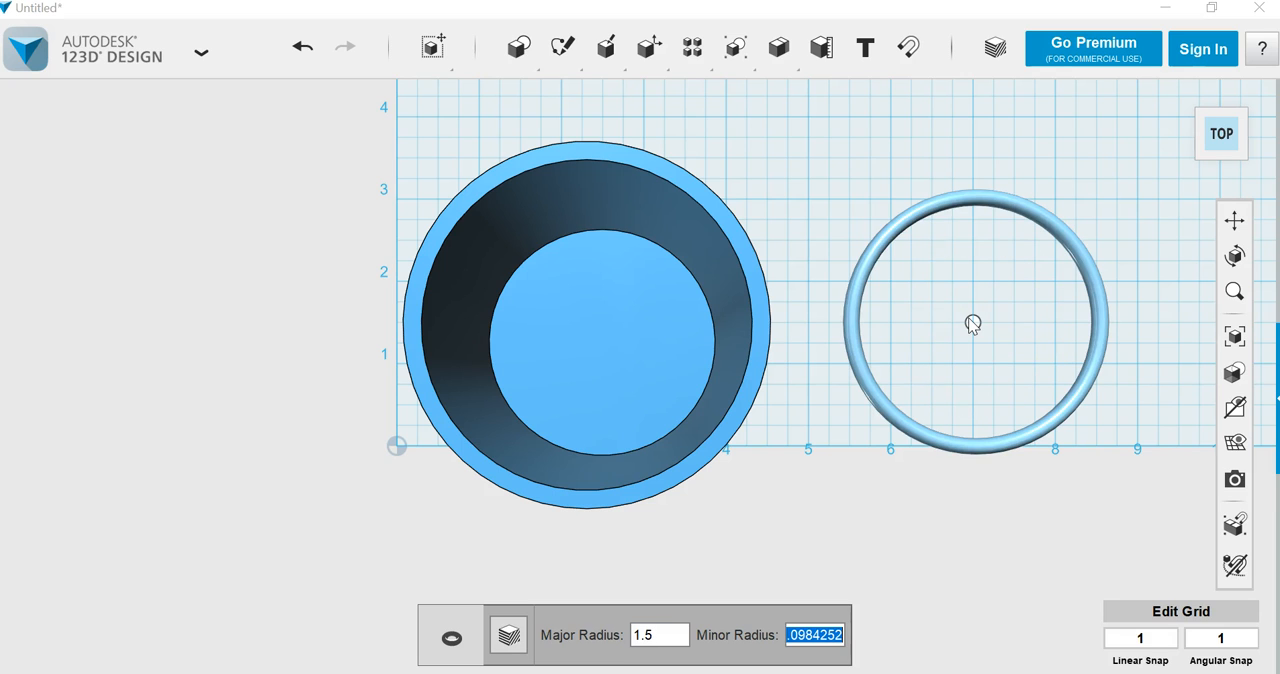
{"action": "type", "text": ".25"}
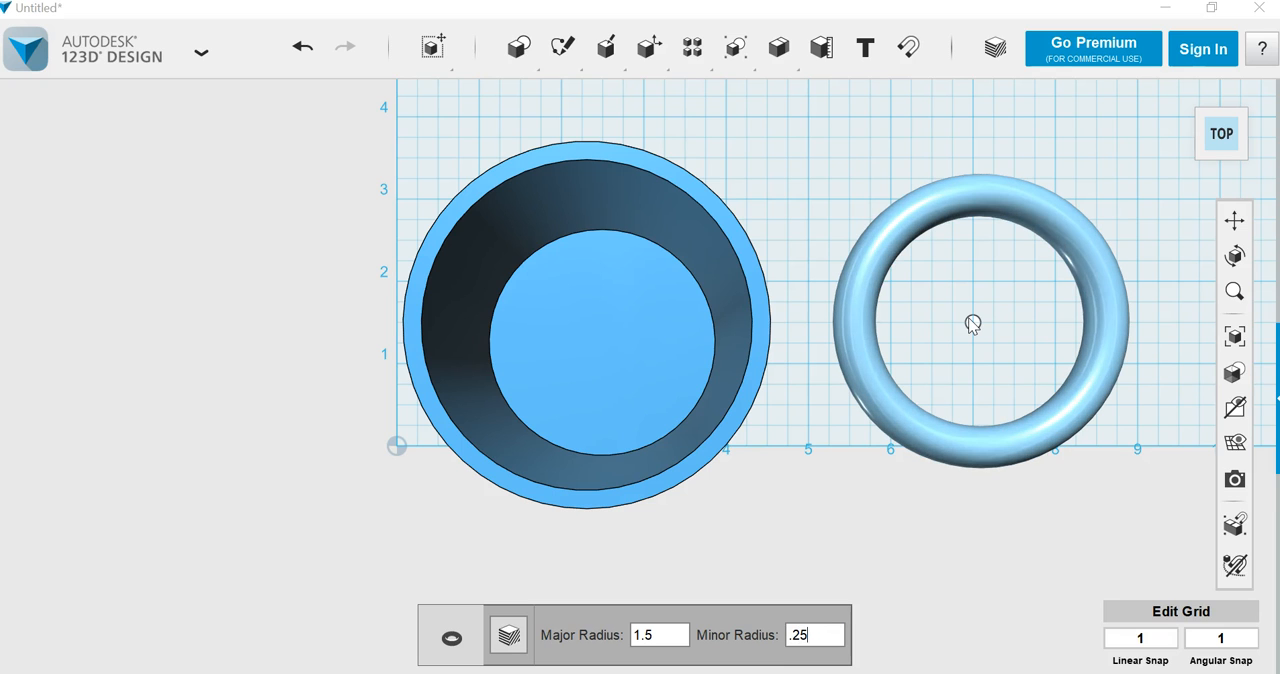
{"action": "left_click", "coordinate": [968, 317]}
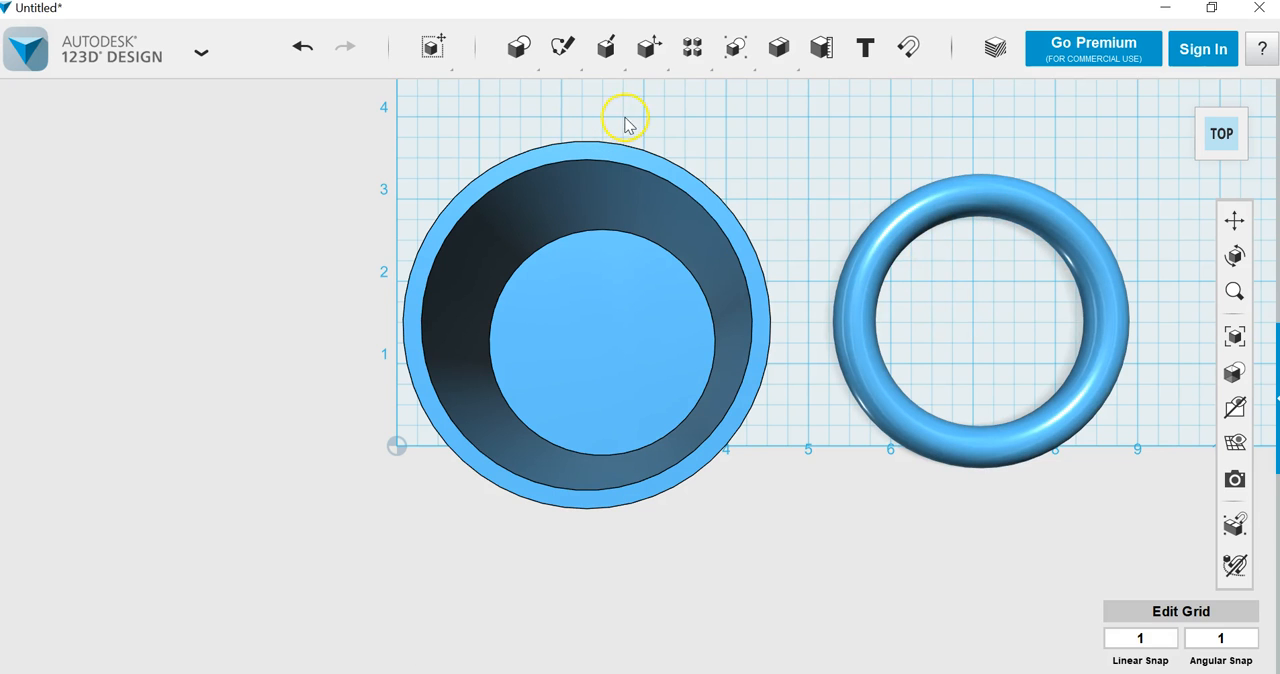
Step: Place a box with length 5, width 2 and height 2 on the grid so it overlaps the half of the torus away from the cup
{"action": "mouse_move", "coordinate": [597, 80]}
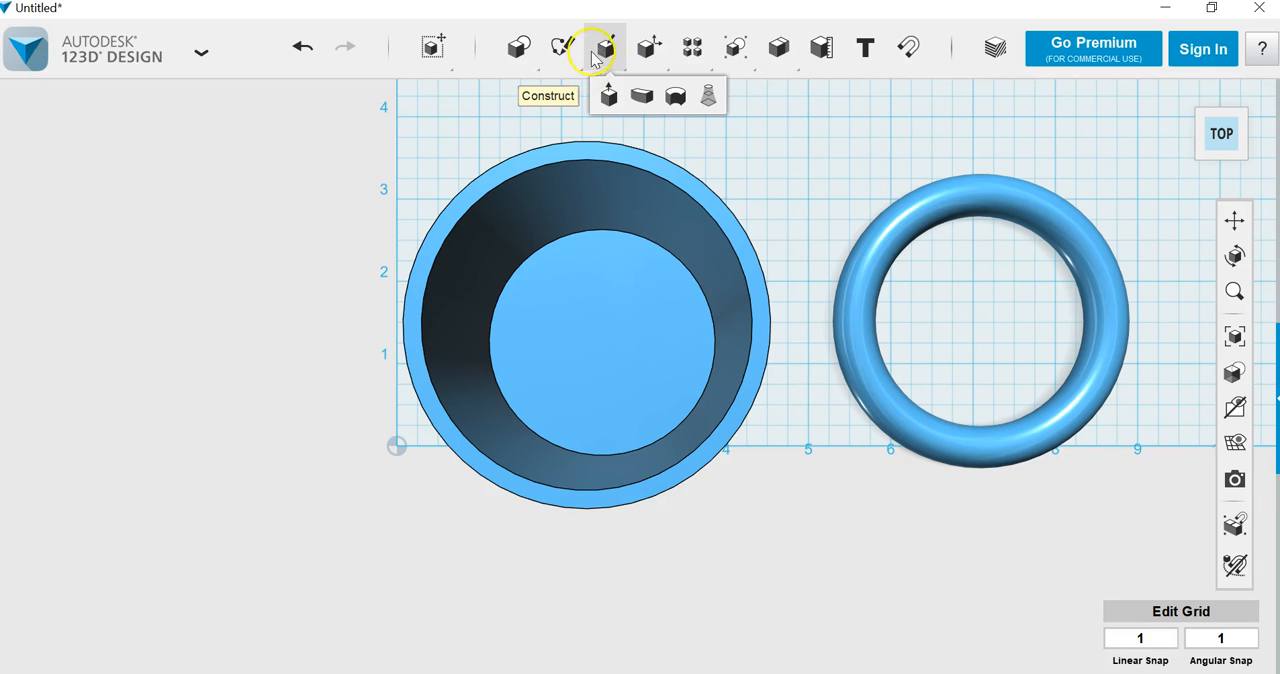
{"action": "mouse_move", "coordinate": [516, 50]}
{"action": "left_click", "coordinate": [517, 94]}
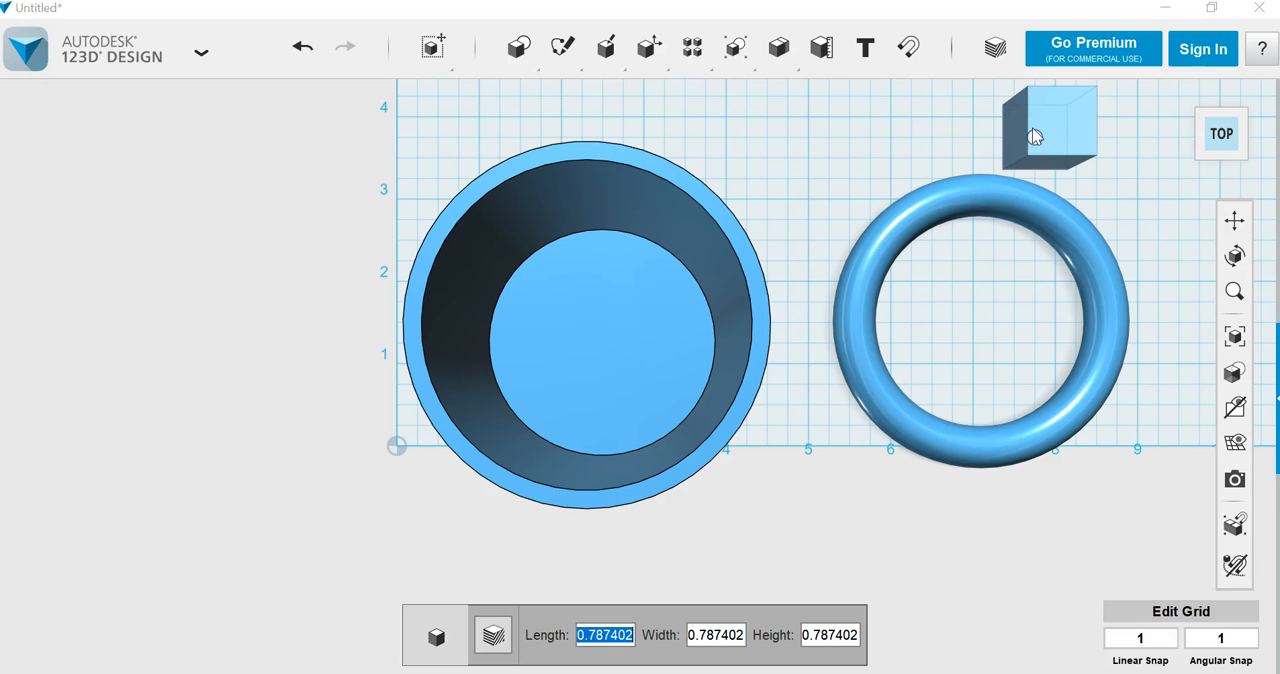
{"action": "type", "text": "5"}
{"action": "left_click_drag", "start_coordinate": [1032, 127], "coordinate": [1055, 303]}
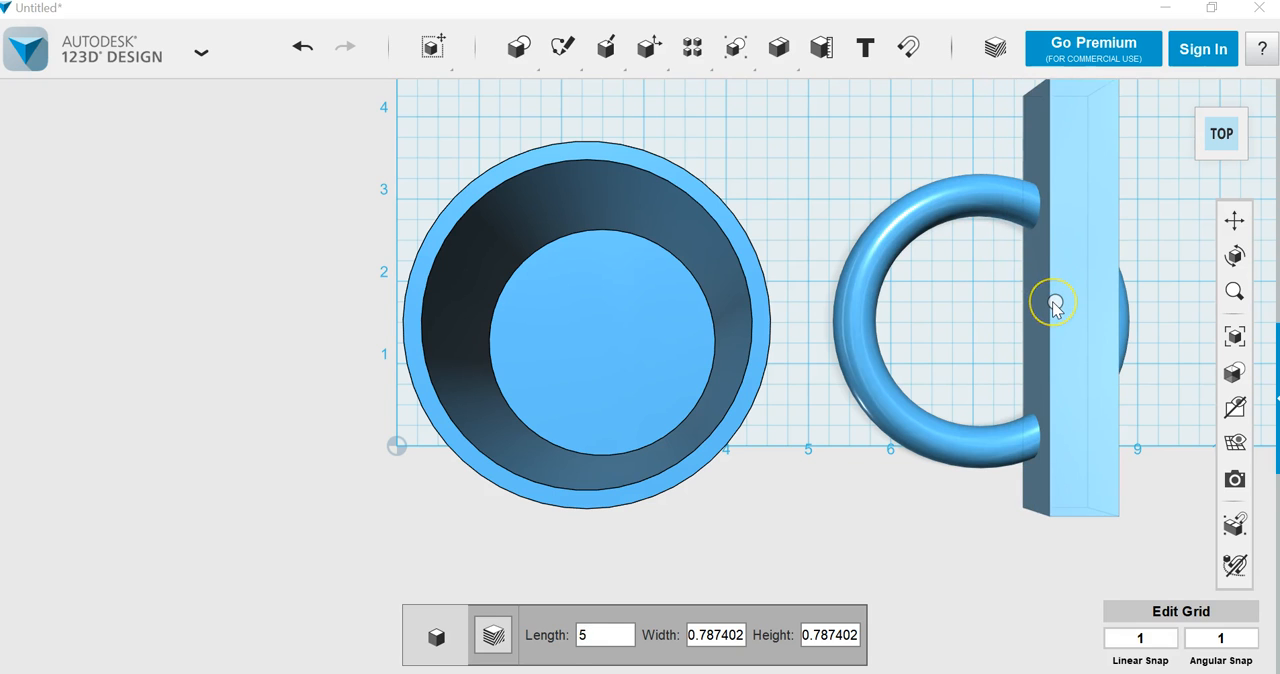
{"action": "key", "text": "Tab"}
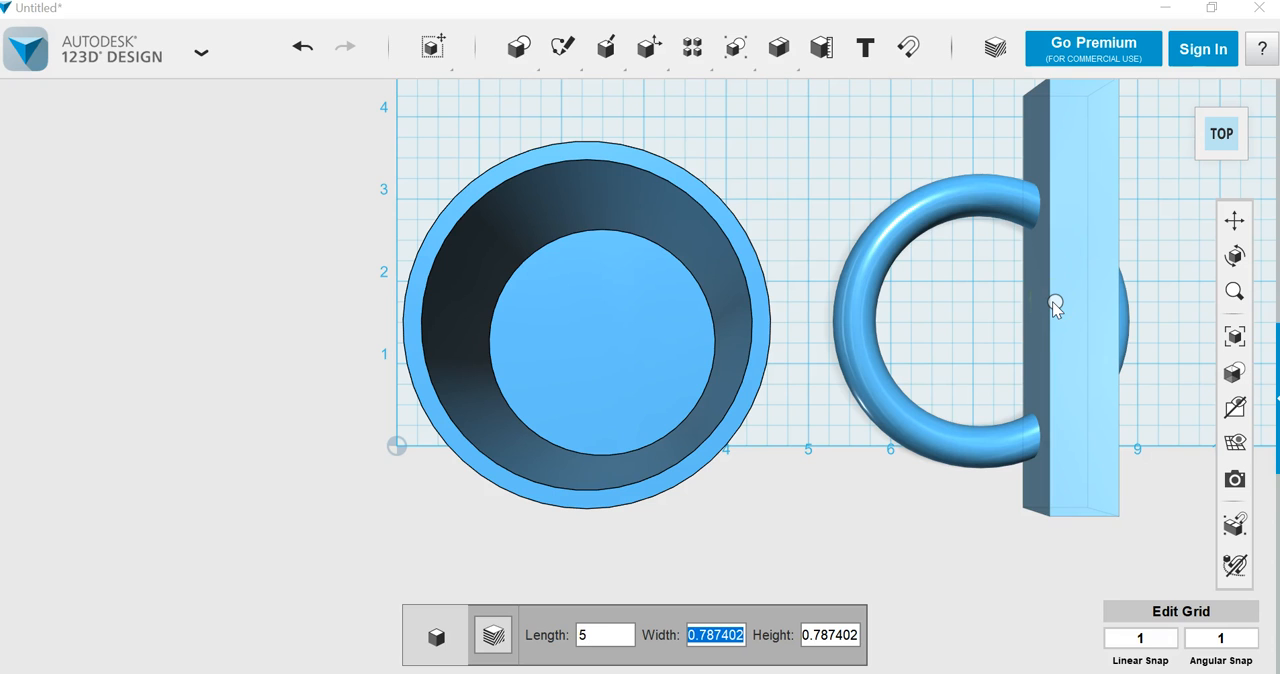
{"action": "type", "text": "2"}
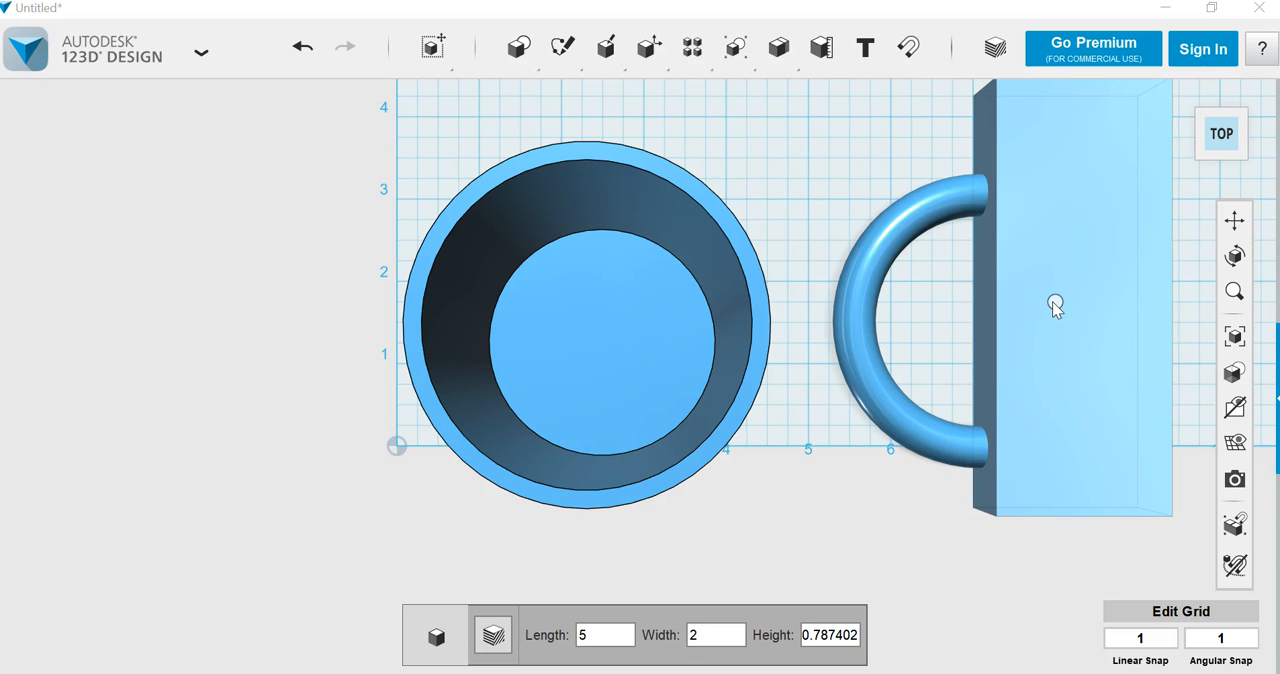
{"action": "key", "text": "Tab"}
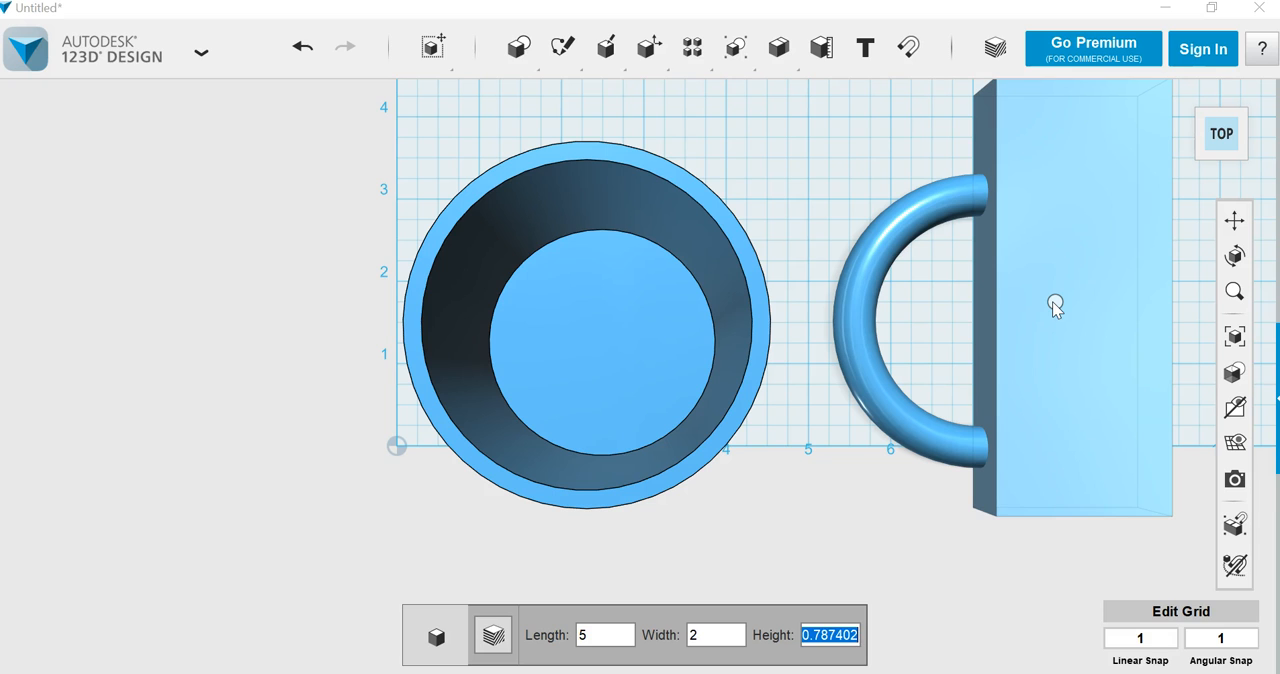
{"action": "type", "text": "2"}
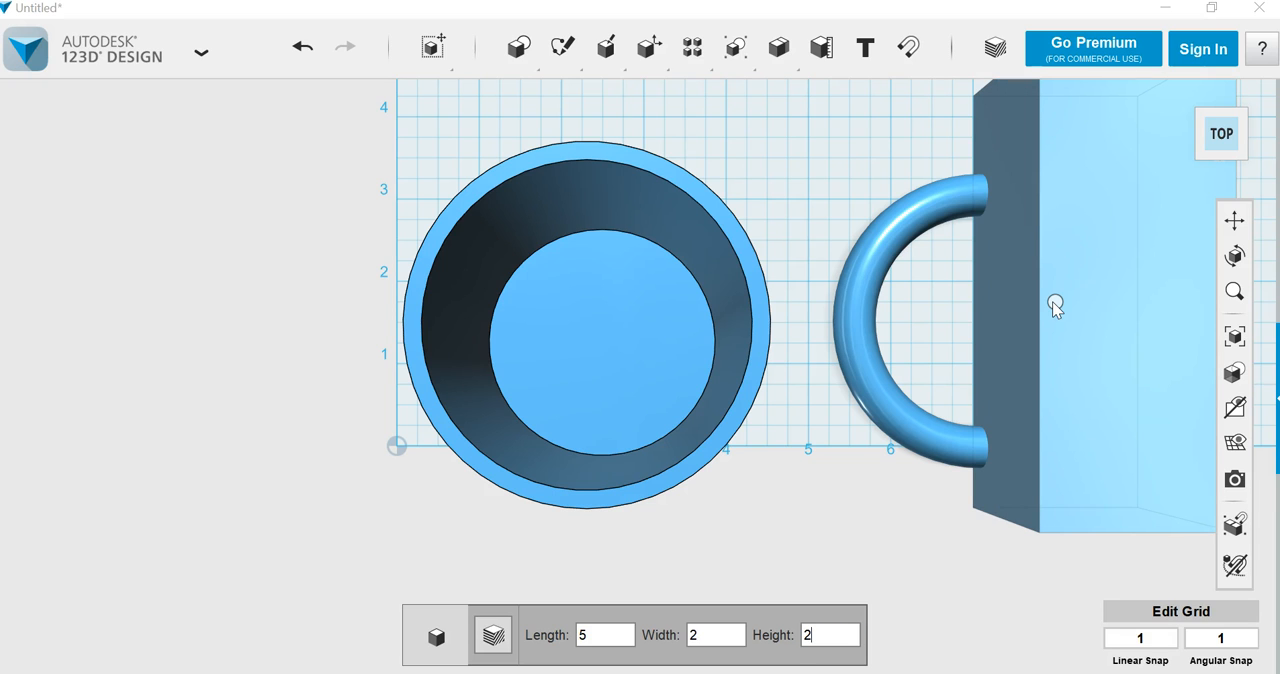
{"action": "left_click", "coordinate": [1053, 301]}
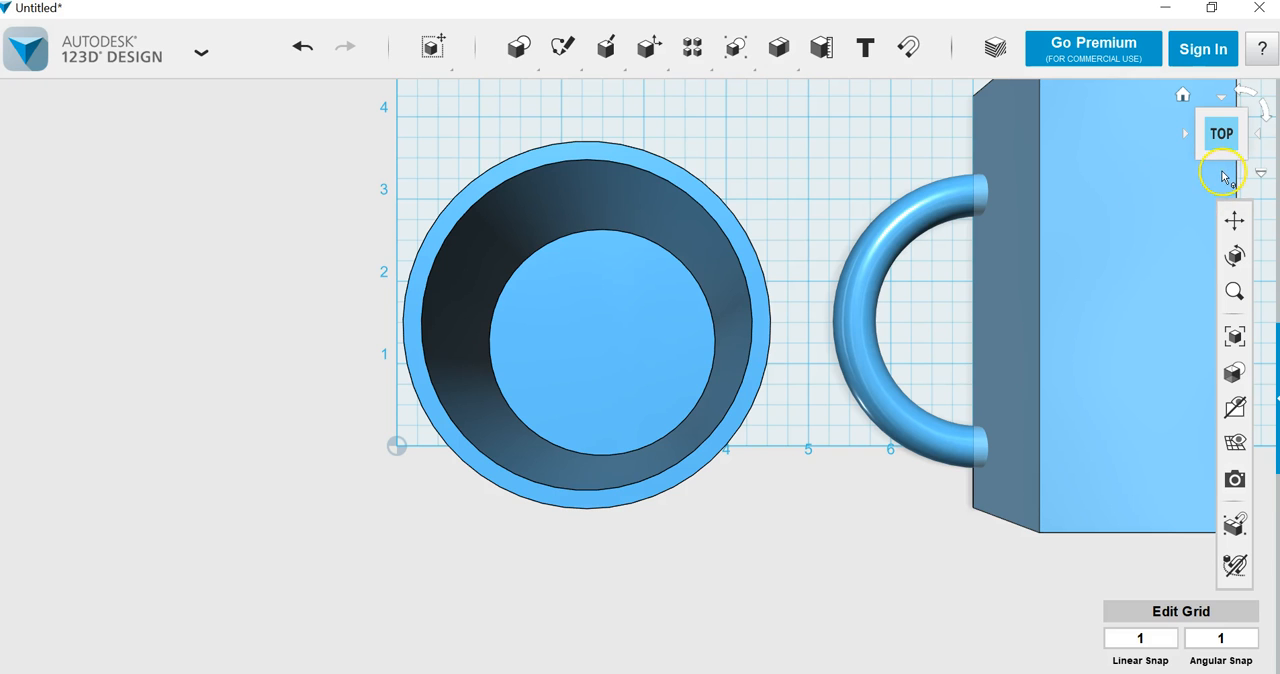
Step: Raise the torus .5 in vertically above the grid so the box cuts through its full thickness
{"action": "left_click", "coordinate": [1222, 177]}
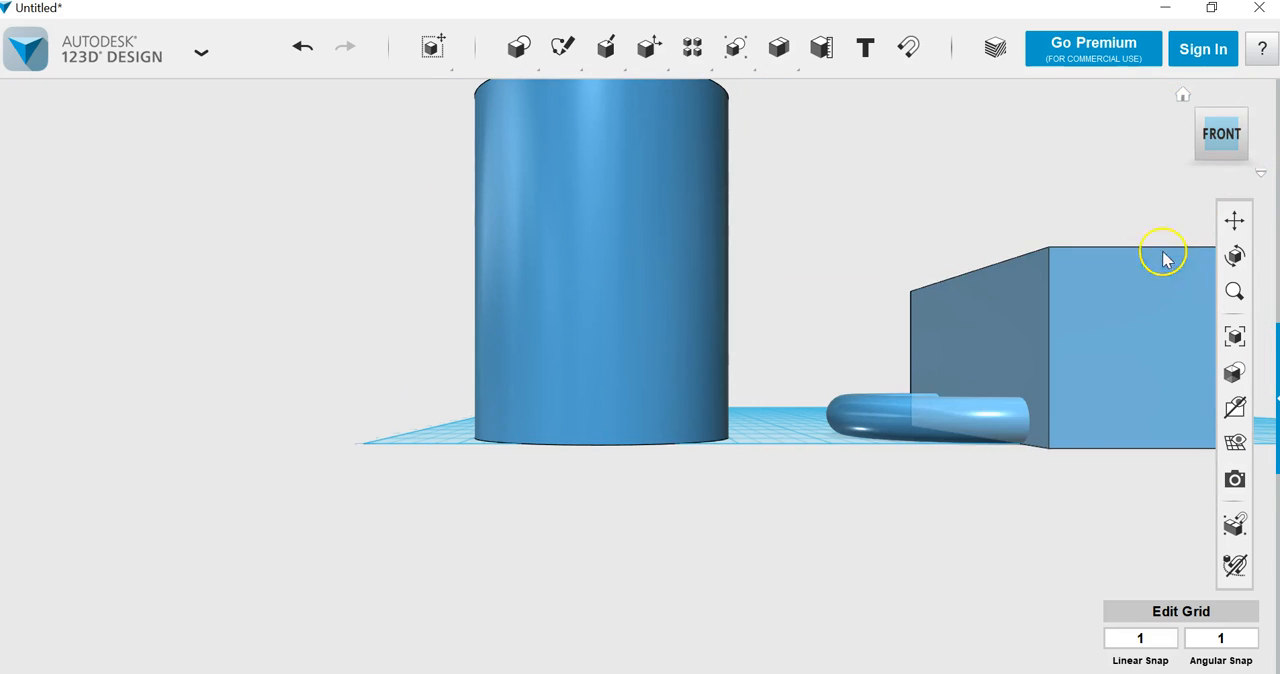
{"action": "left_click_drag", "start_coordinate": [1203, 150], "coordinate": [1166, 170]}
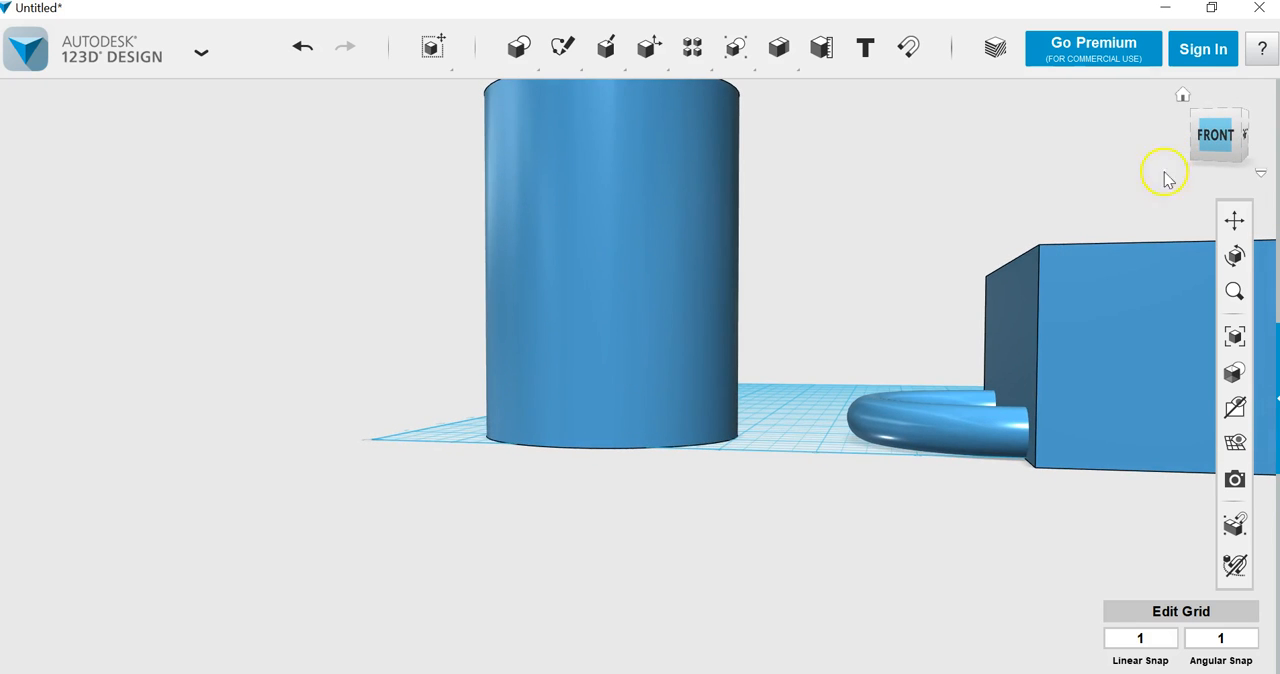
{"action": "left_click", "coordinate": [886, 429]}
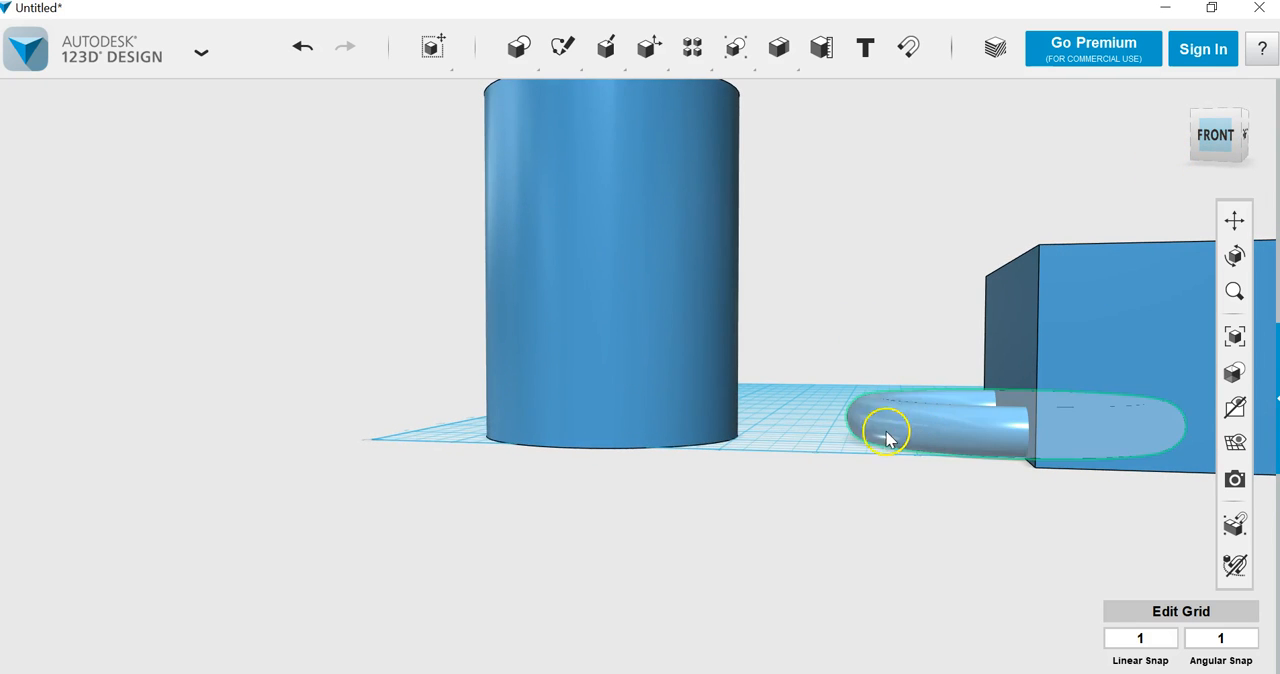
{"action": "left_click", "coordinate": [489, 637]}
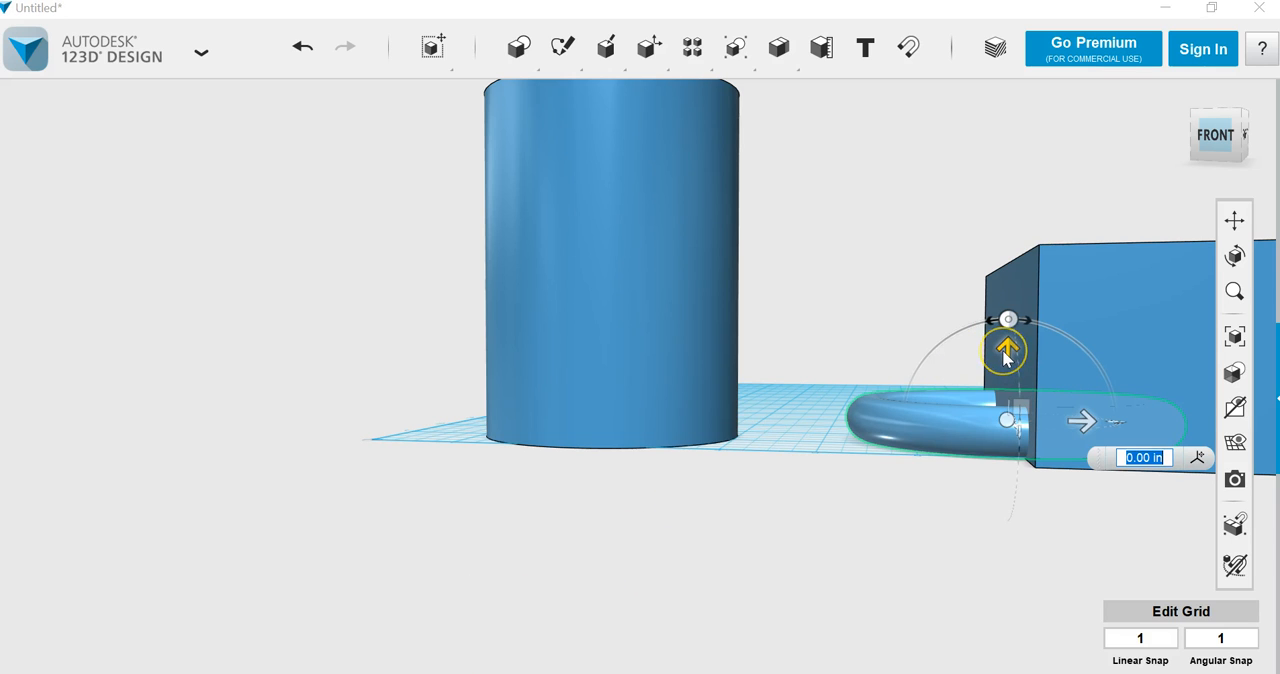
{"action": "type", "text": ".5"}
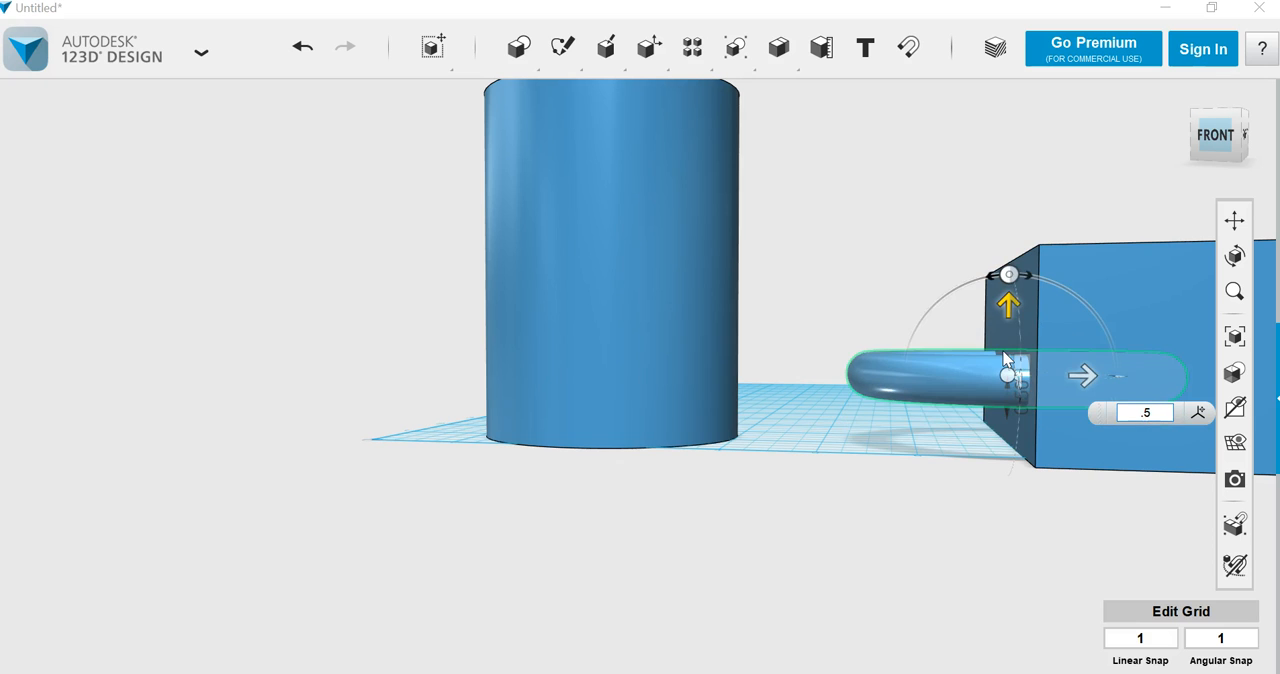
{"action": "key", "text": "Return"}
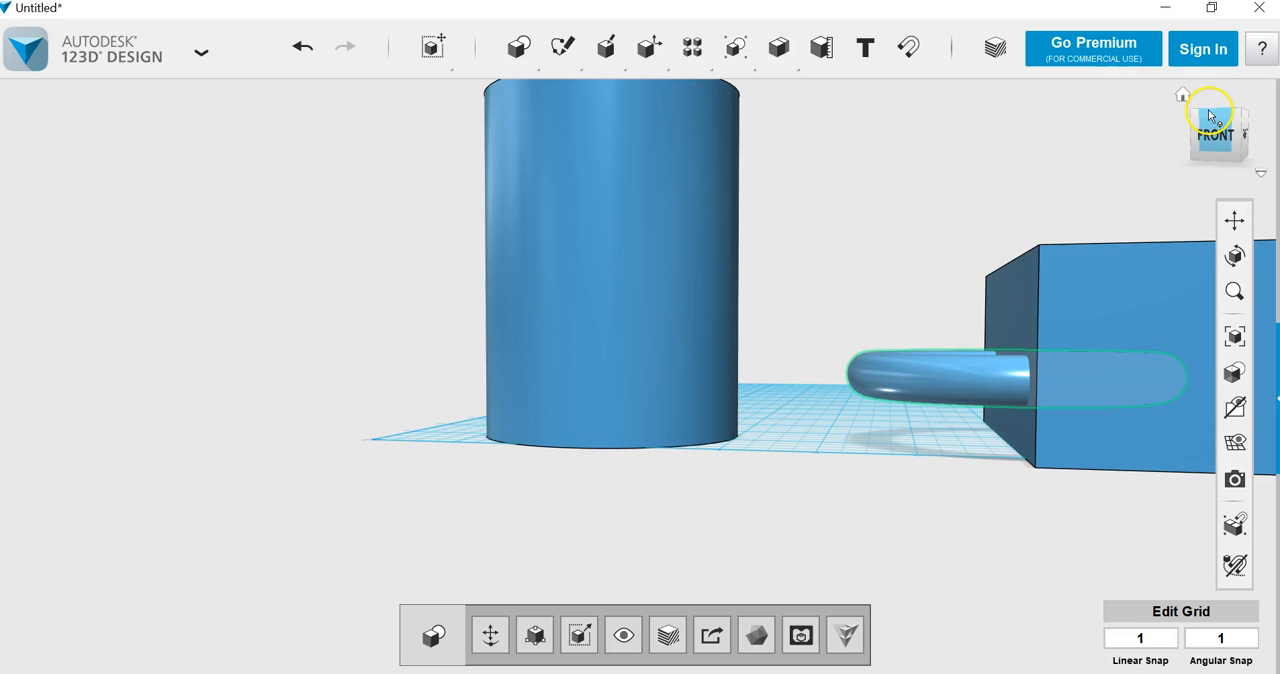
Step: Shift the torus slightly towards the cup so that more than half of the ring lies outside the box
{"action": "left_click_drag", "start_coordinate": [1214, 114], "coordinate": [1208, 175]}
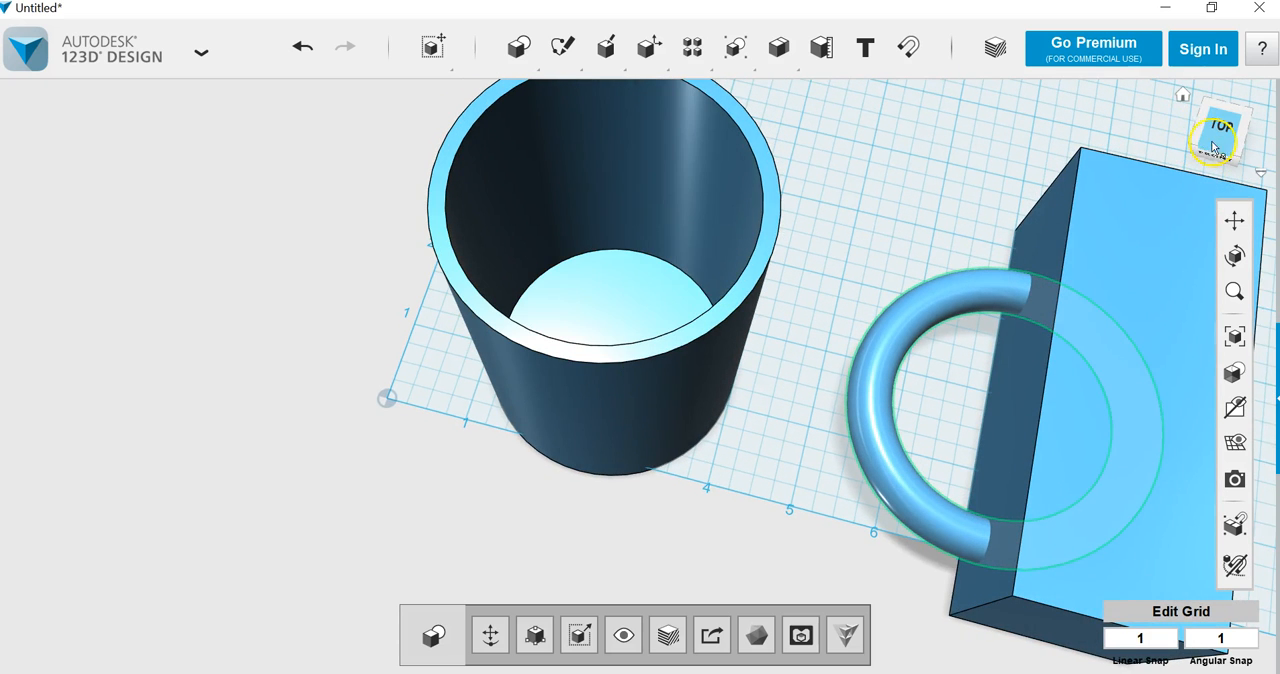
{"action": "left_click", "coordinate": [1220, 136]}
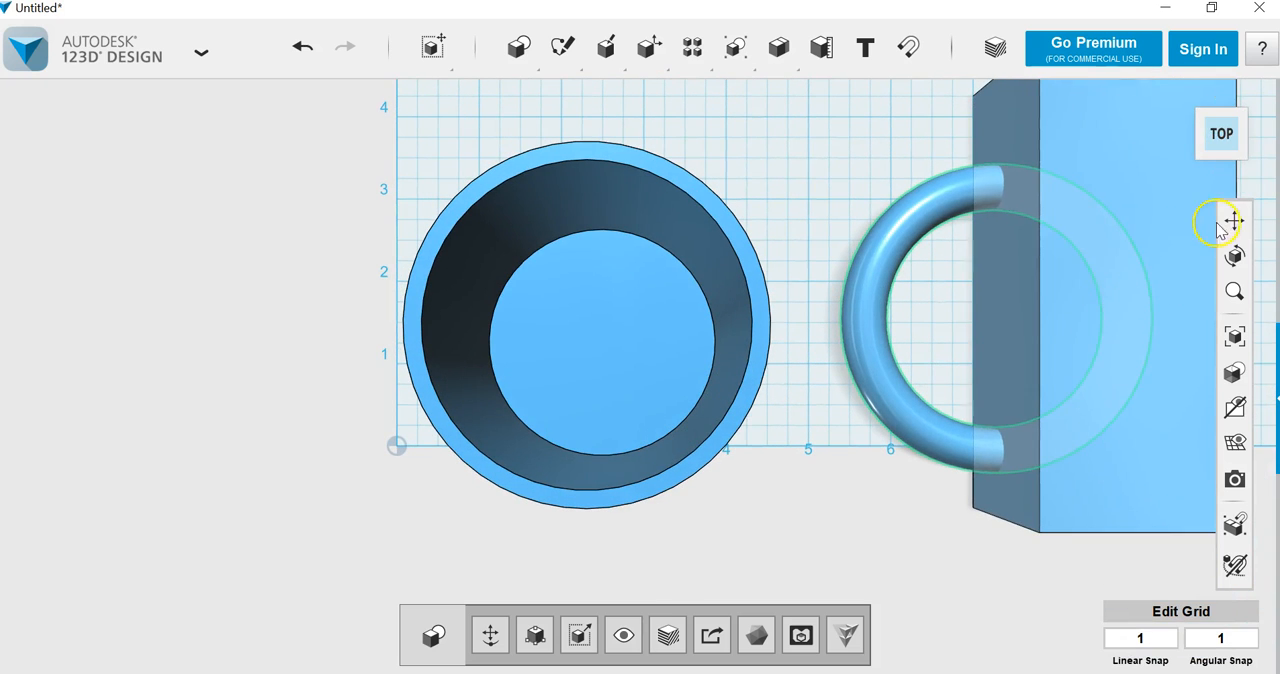
{"action": "left_click", "coordinate": [1216, 232]}
{"action": "left_click_drag", "start_coordinate": [997, 349], "coordinate": [651, 349]}
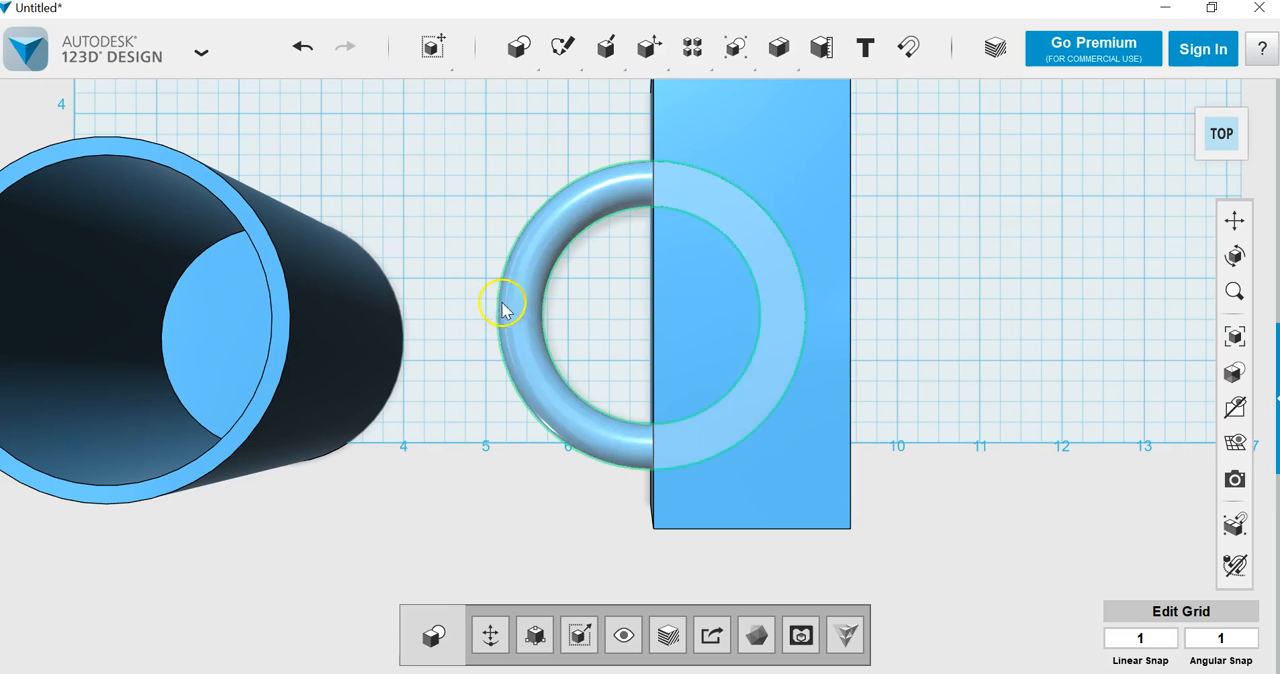
{"action": "left_click", "coordinate": [428, 247]}
{"action": "left_click_drag", "start_coordinate": [504, 315], "coordinate": [482, 309]}
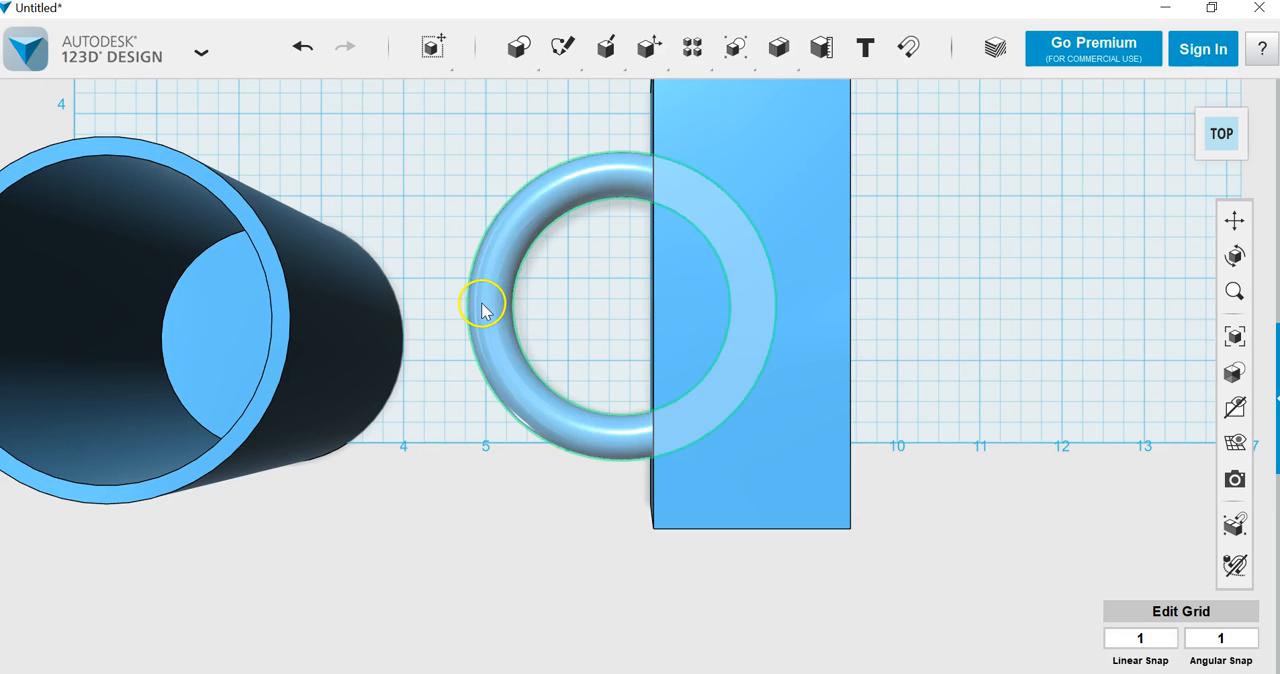
{"action": "left_click", "coordinate": [1053, 262]}
Step: Subtract the box from the torus, with the torus as target and the box as source, to leave a C-shaped handle
{"action": "mouse_move", "coordinate": [792, 48]}
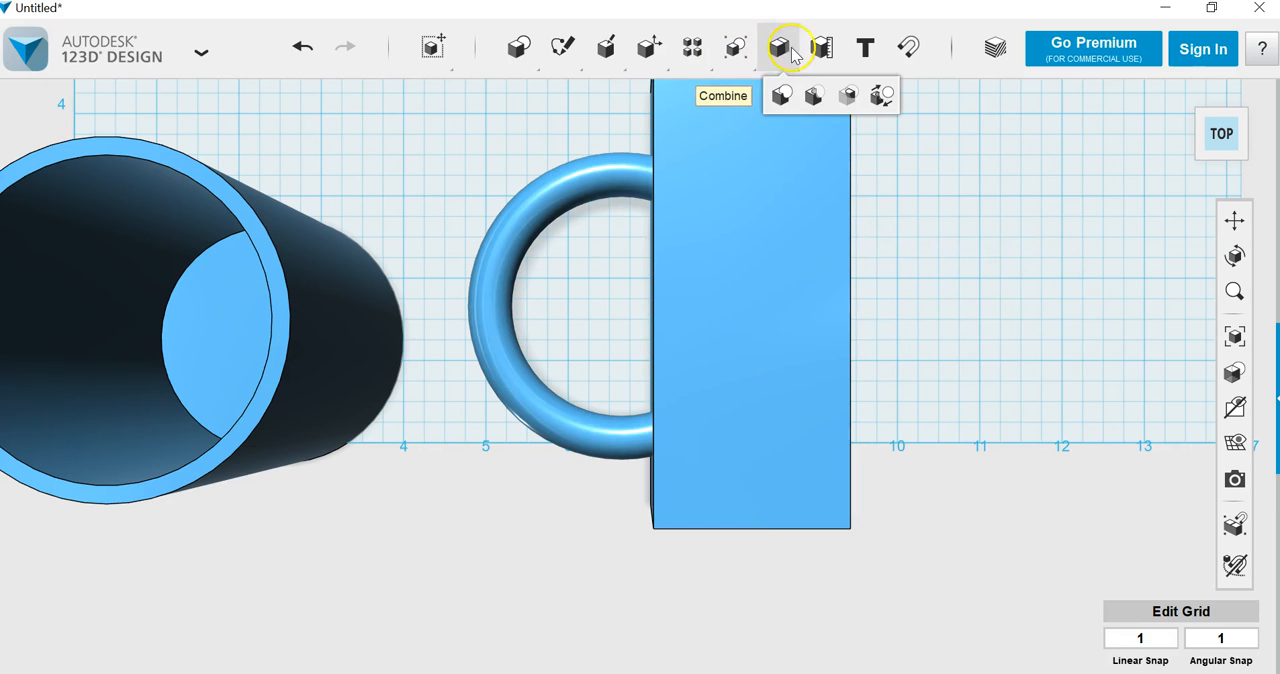
{"action": "left_click", "coordinate": [810, 96]}
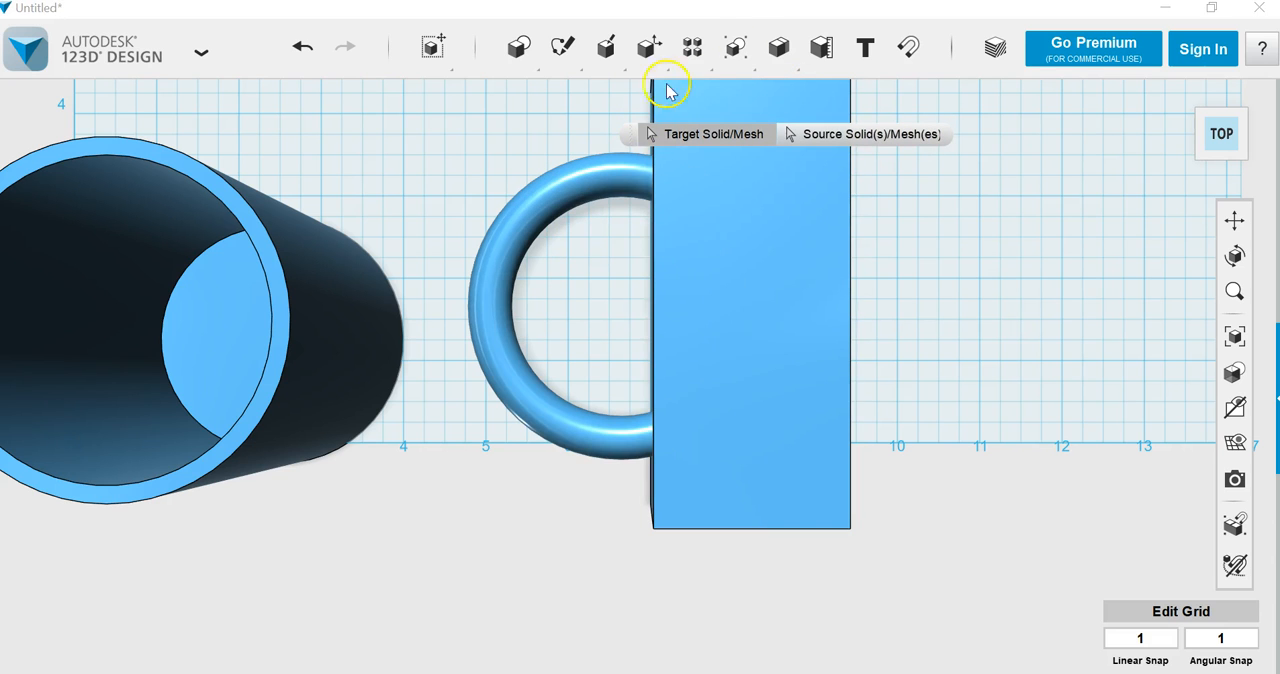
{"action": "left_click", "coordinate": [488, 278]}
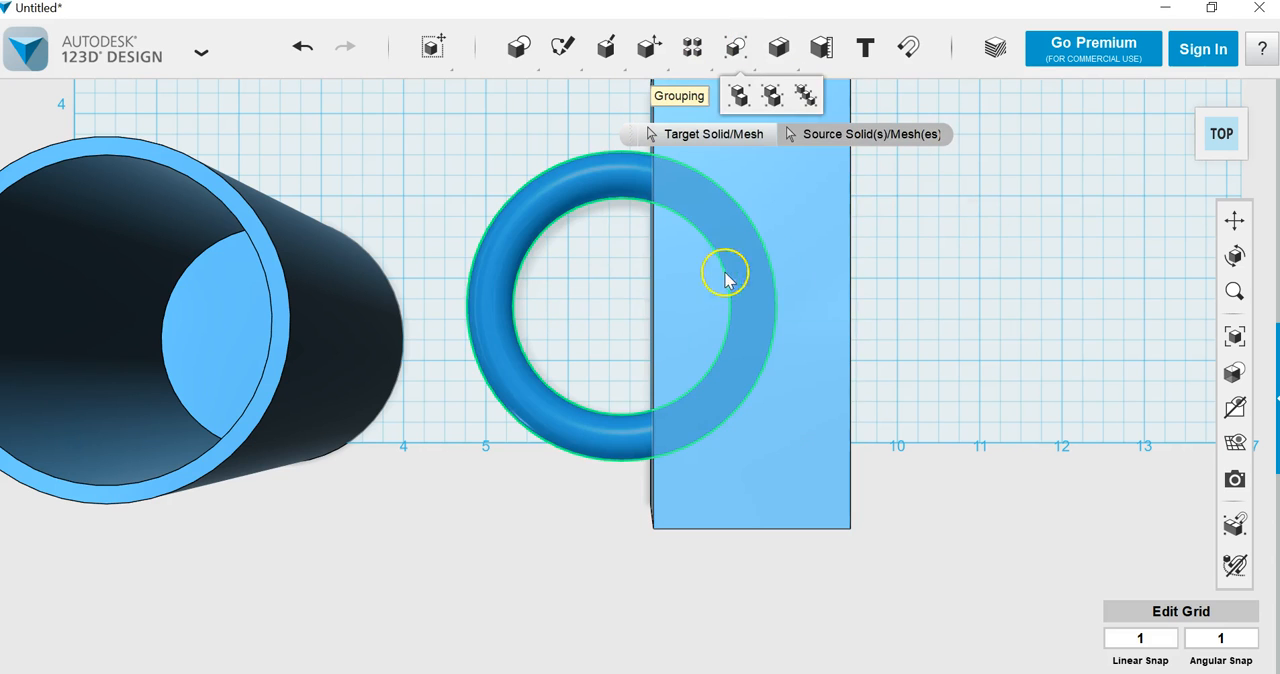
{"action": "left_click", "coordinate": [820, 230]}
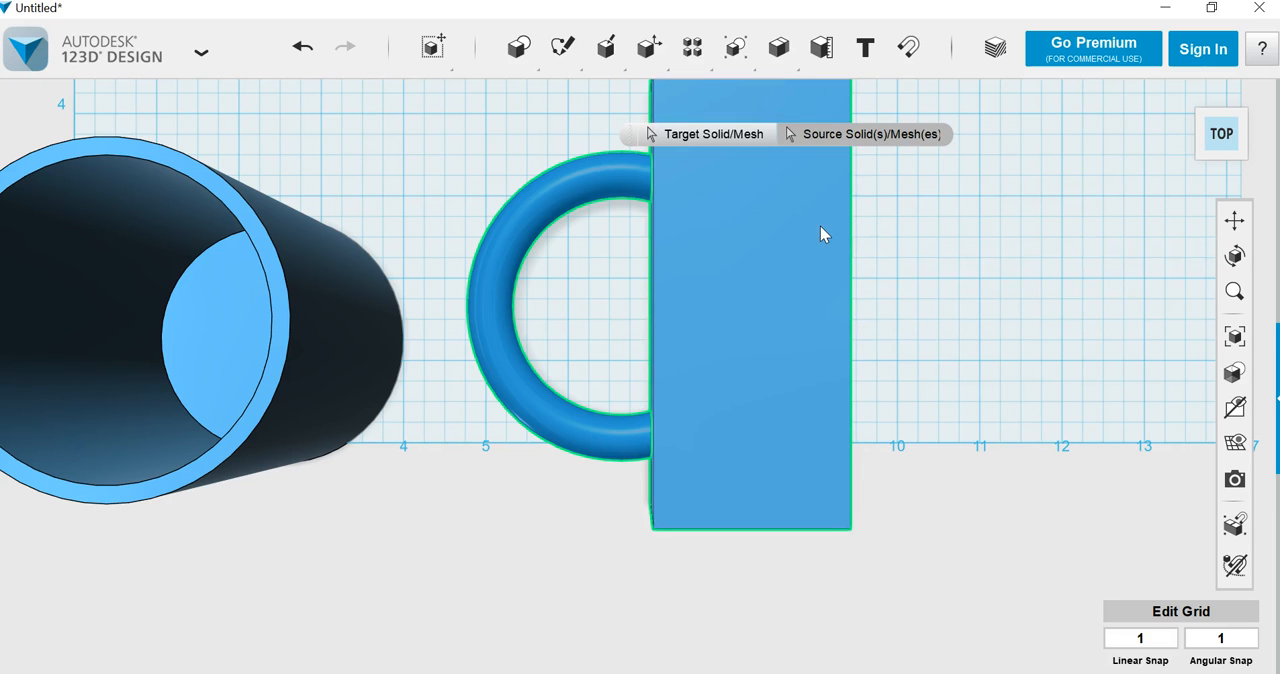
{"action": "key", "text": "Return"}
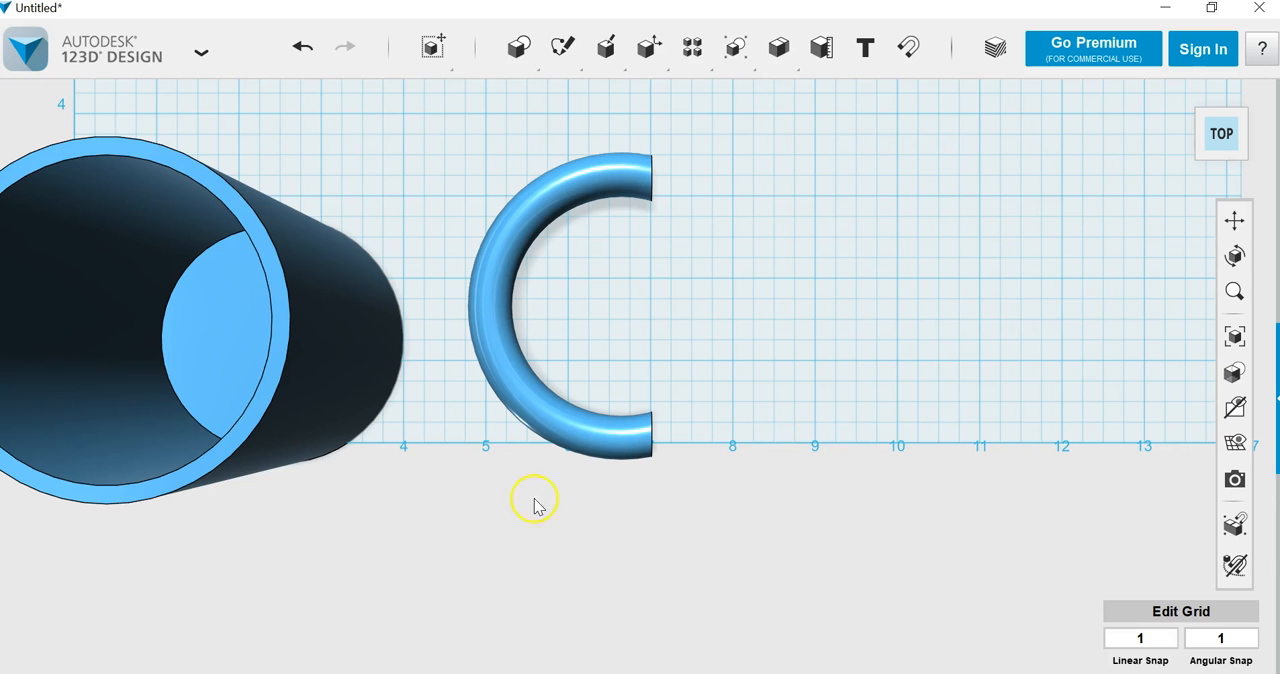
Step: Move the cup across the grid to the open side of the C-shaped handle
{"action": "left_click_drag", "start_coordinate": [331, 337], "coordinate": [946, 323]}
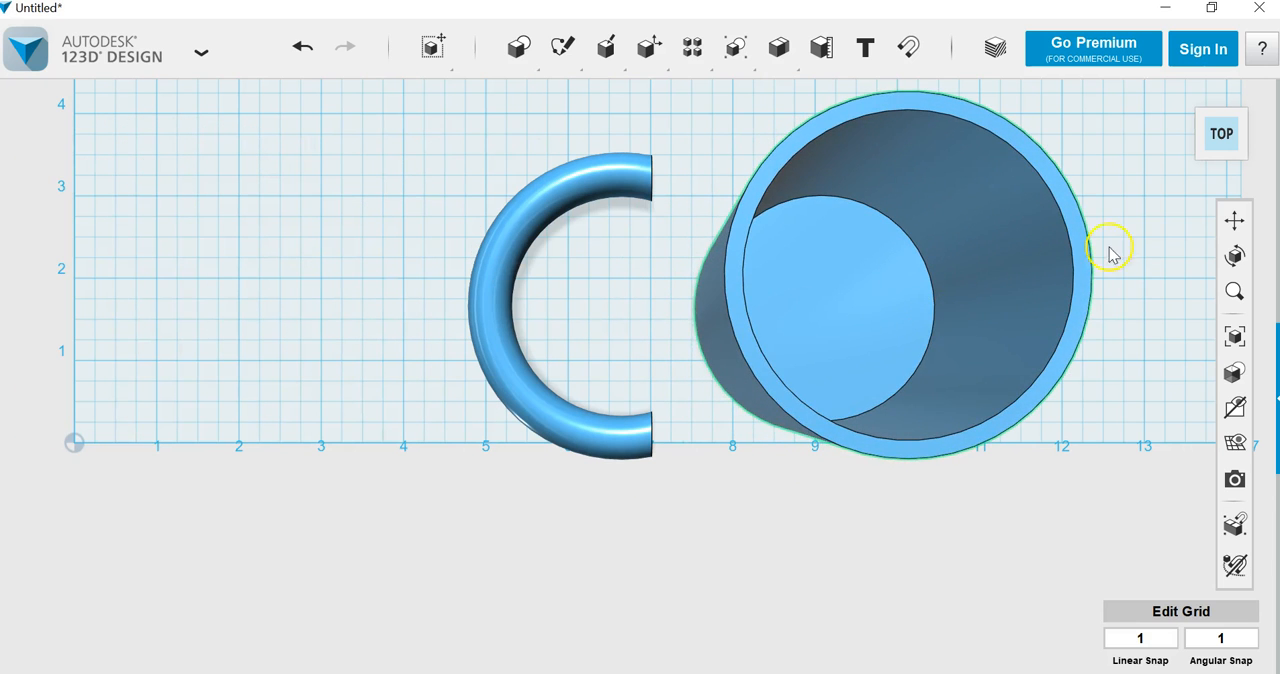
{"action": "left_click", "coordinate": [1187, 136]}
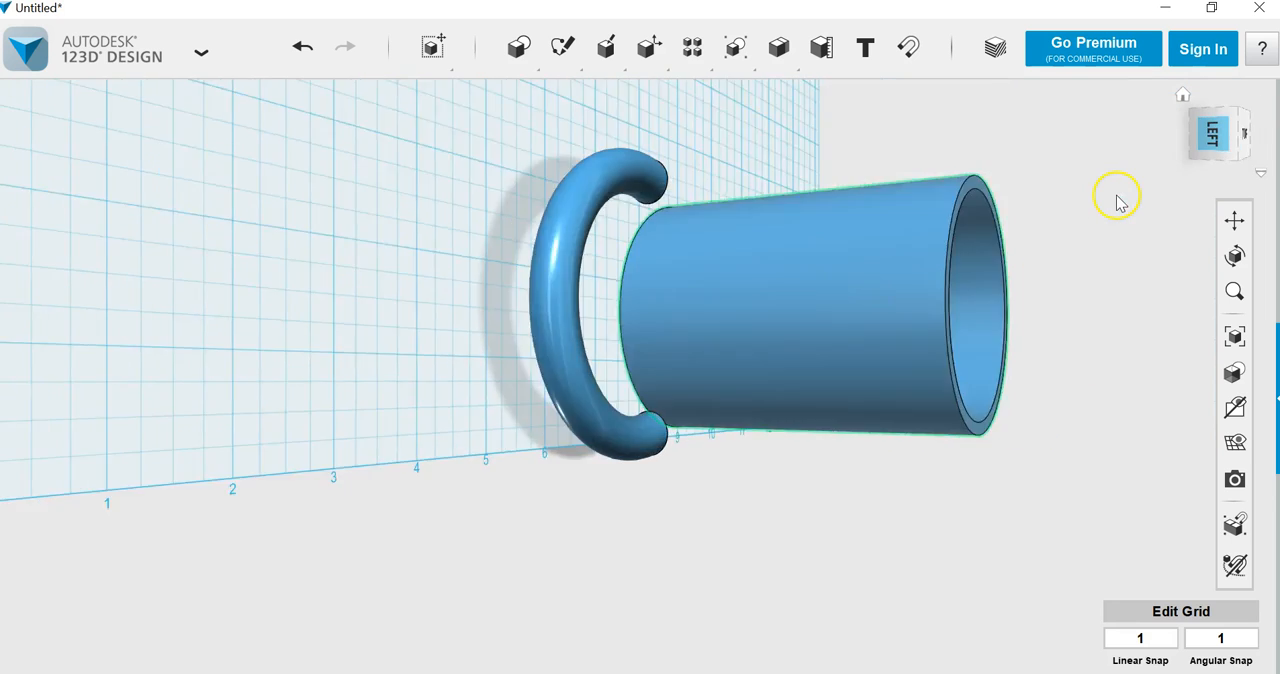
{"action": "mouse_move", "coordinate": [1197, 158]}
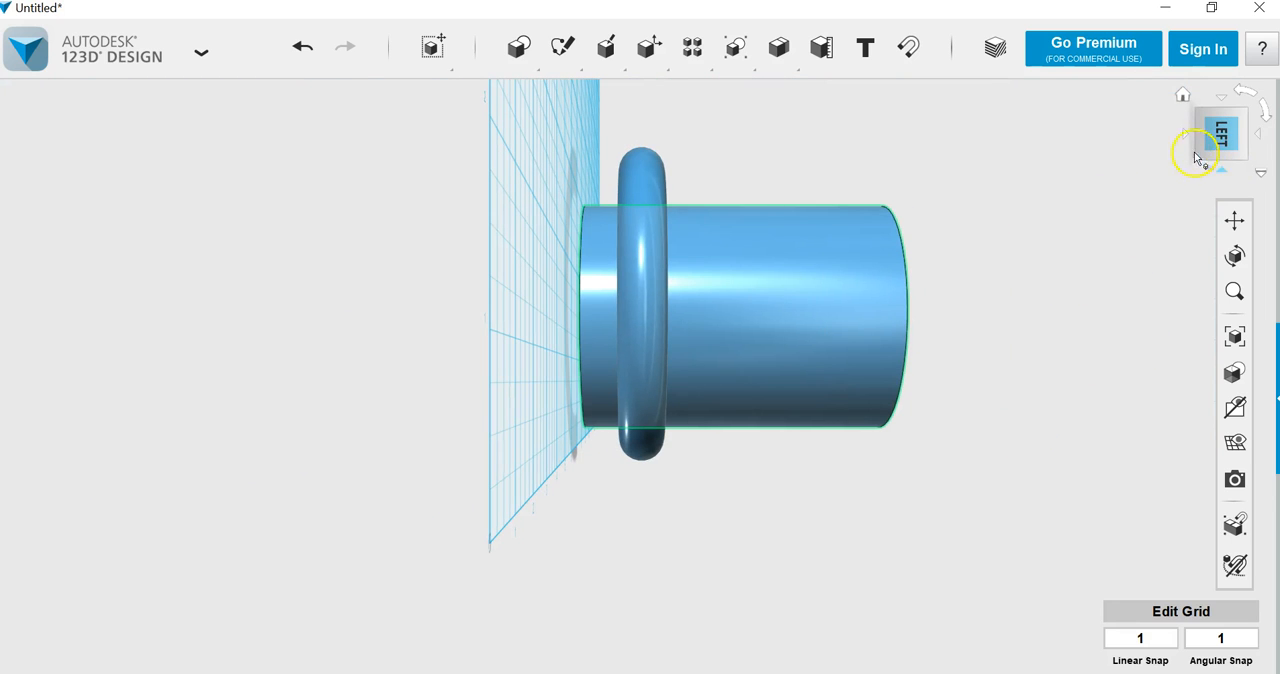
{"action": "left_click", "coordinate": [1183, 95]}
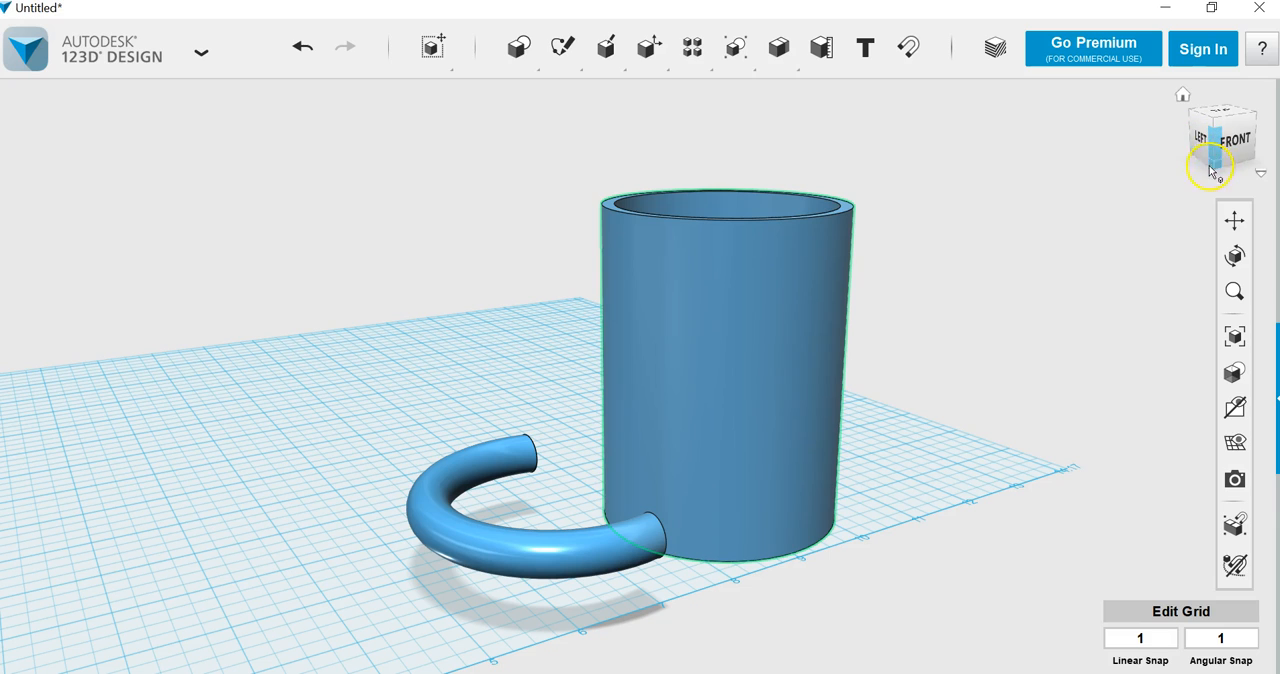
Step: Rotate the C-shaped handle 90 degrees so it stands upright with its open ends facing the cup
{"action": "mouse_move", "coordinate": [1211, 165]}
{"action": "left_mouse_down"}
{"action": "mouse_move", "coordinate": [1155, 166]}
{"action": "mouse_move", "coordinate": [1258, 163]}
{"action": "mouse_move", "coordinate": [1240, 160]}
{"action": "left_mouse_up"}
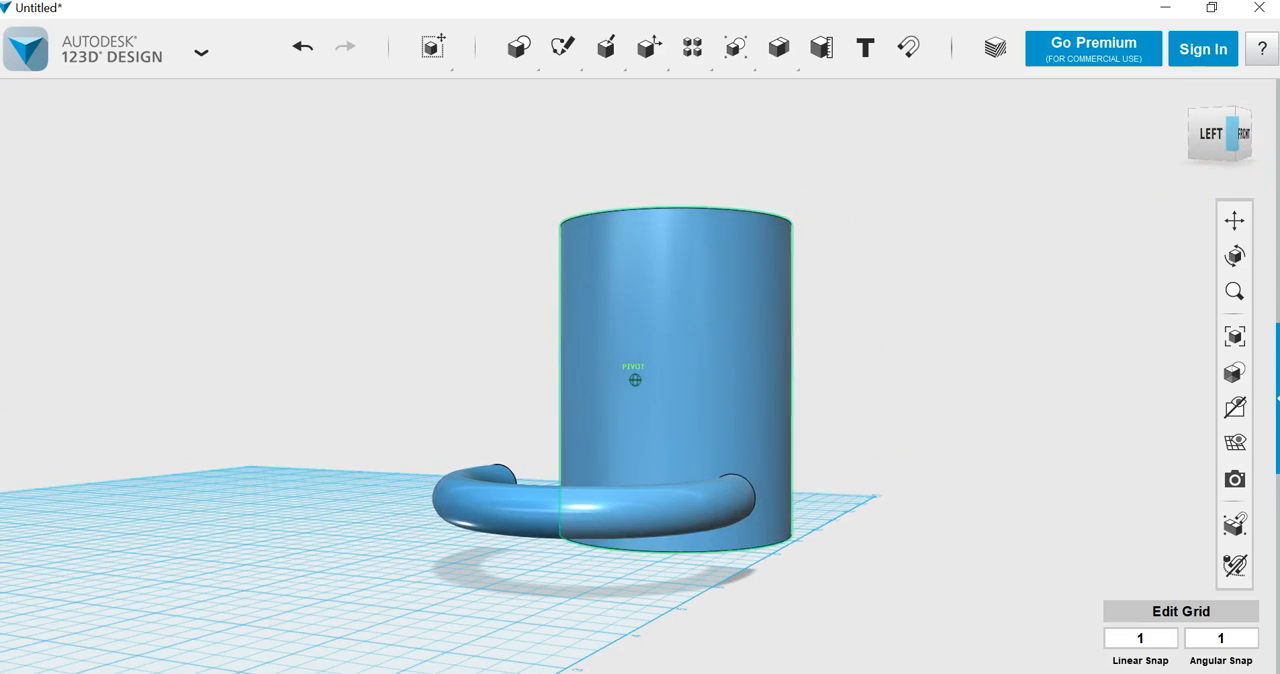
{"action": "left_click", "coordinate": [490, 518]}
{"action": "left_click", "coordinate": [489, 635]}
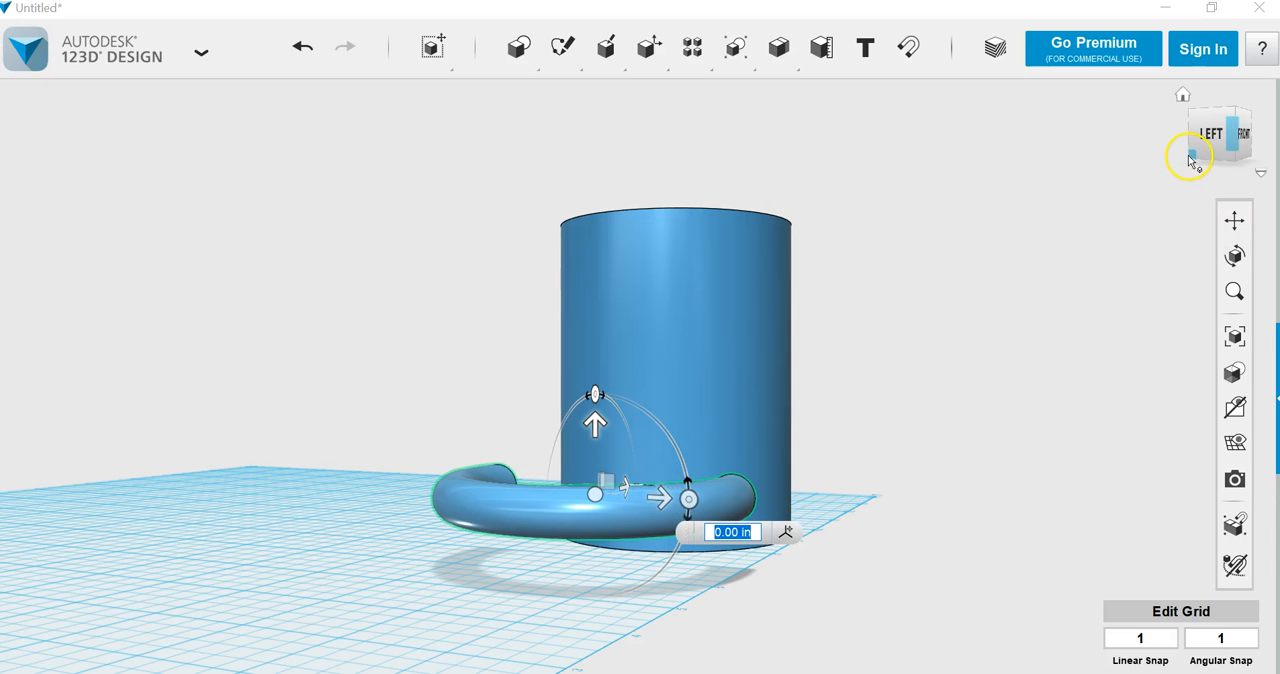
{"action": "left_click_drag", "start_coordinate": [1190, 160], "coordinate": [1262, 157]}
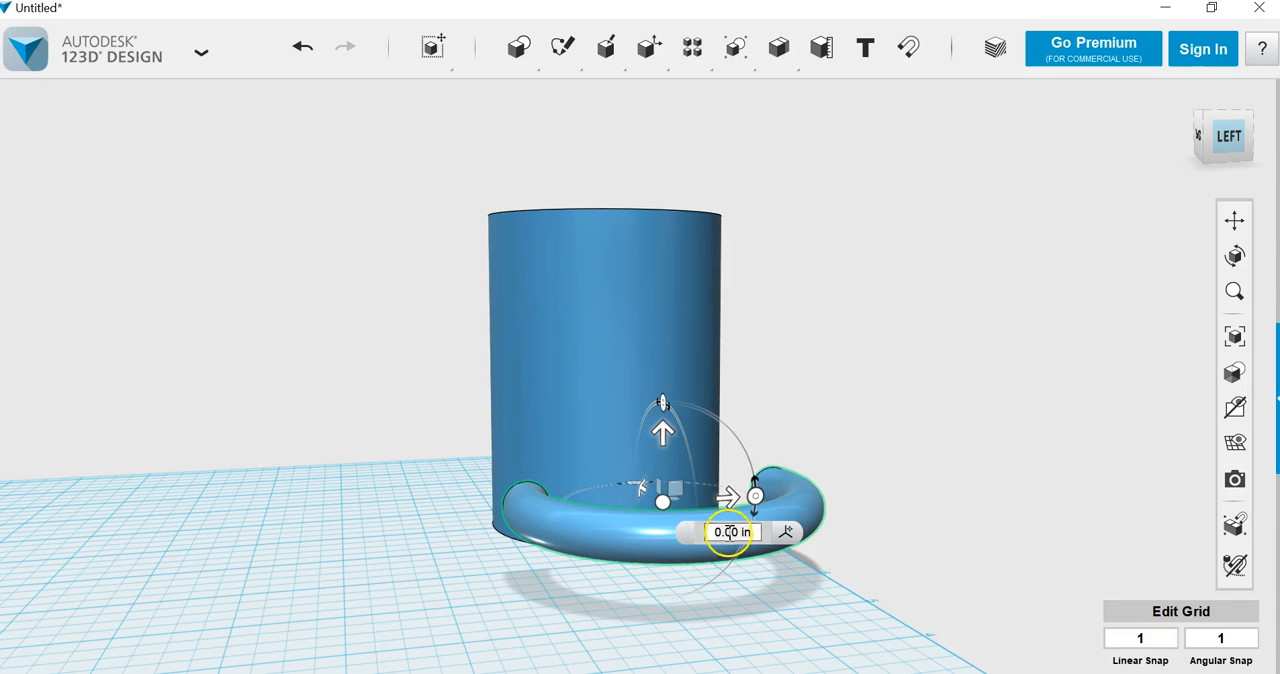
{"action": "left_click", "coordinate": [758, 497]}
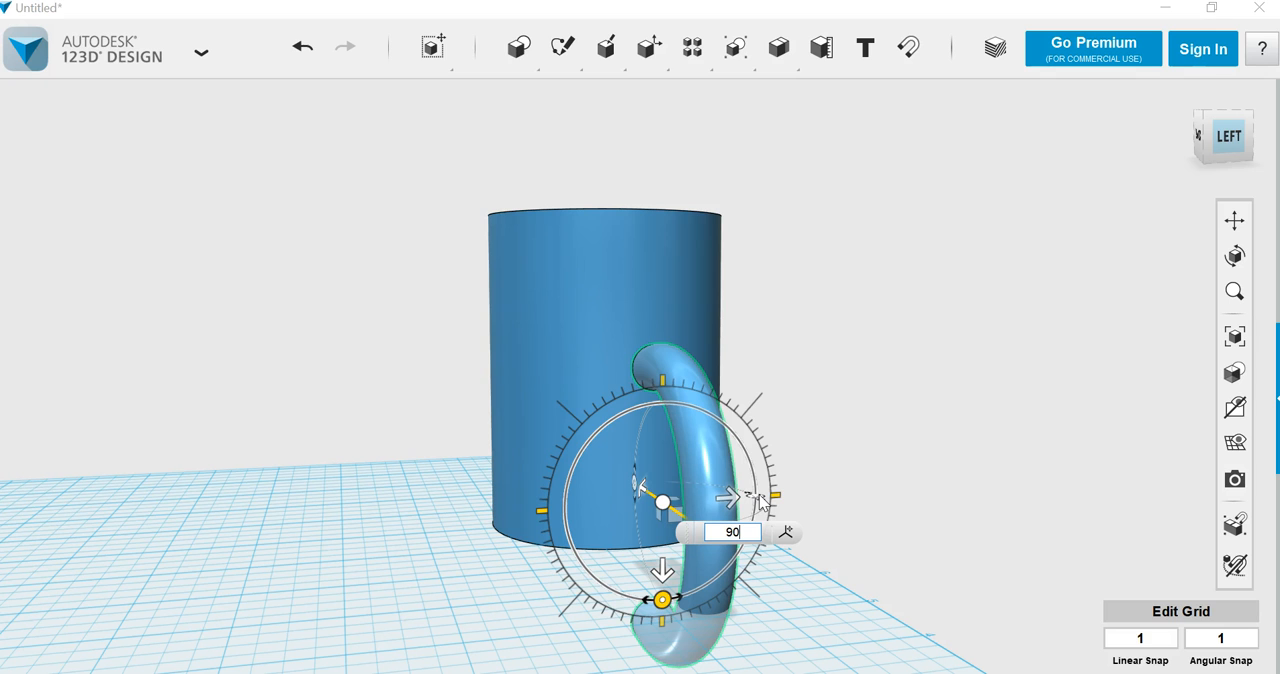
{"action": "left_click", "coordinate": [664, 509]}
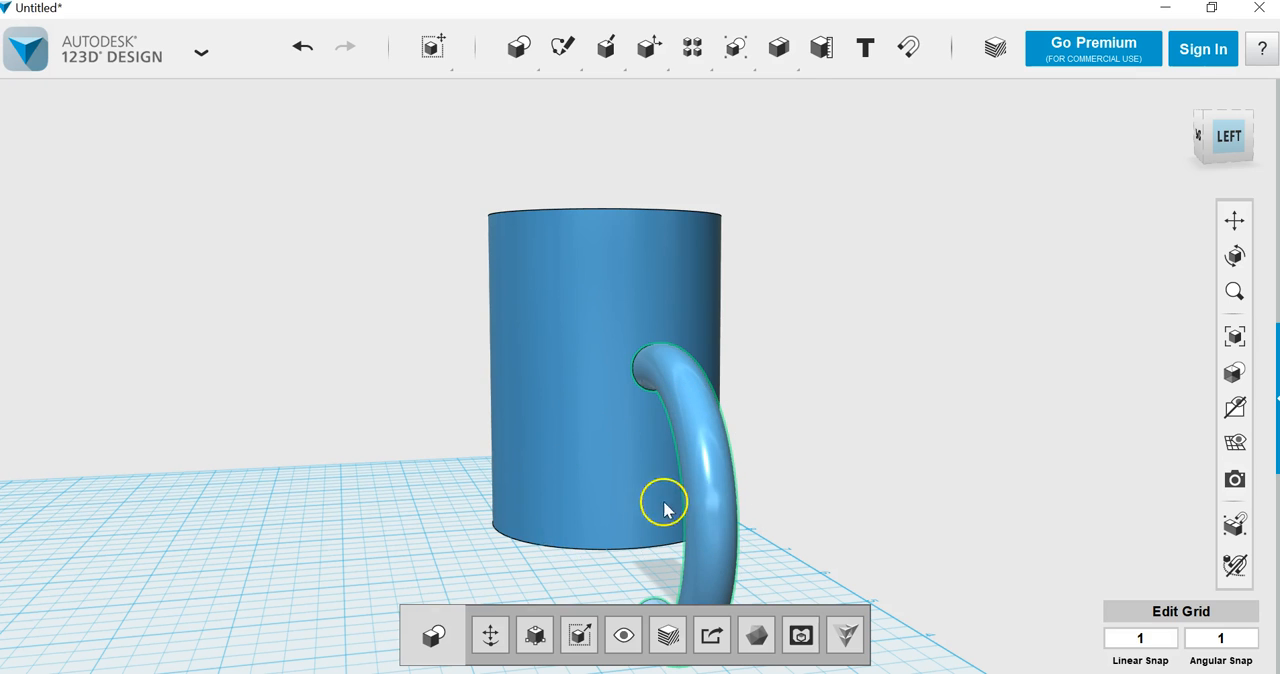
Step: Move the upright handle 1 in vertically so it sits above the grid beside the cup
{"action": "left_click", "coordinate": [1207, 165]}
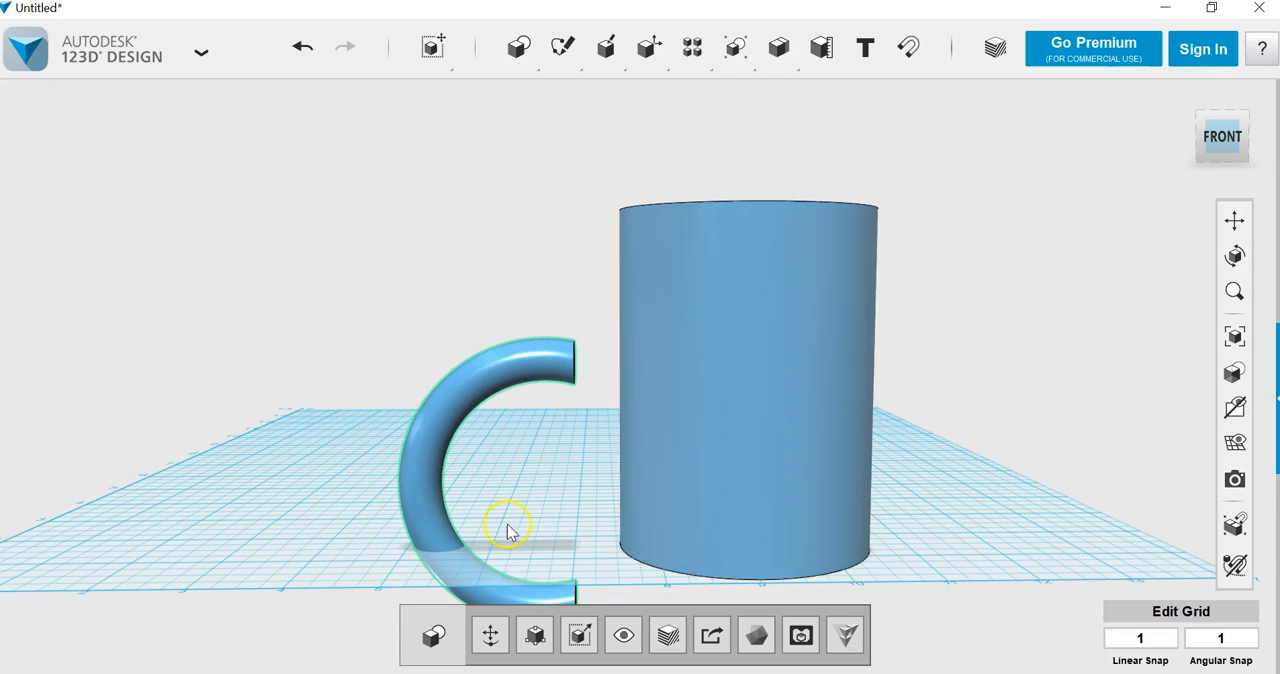
{"action": "left_click", "coordinate": [490, 633]}
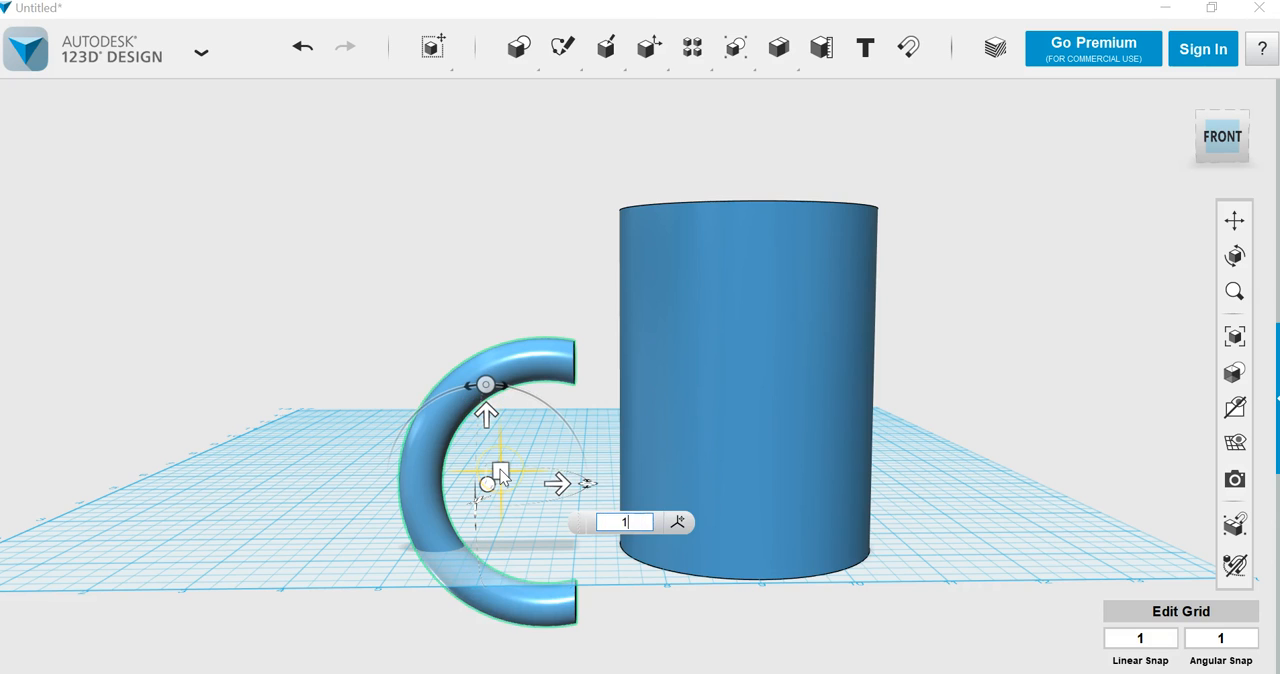
{"action": "type", "text": "1"}
{"action": "key", "text": "Return"}
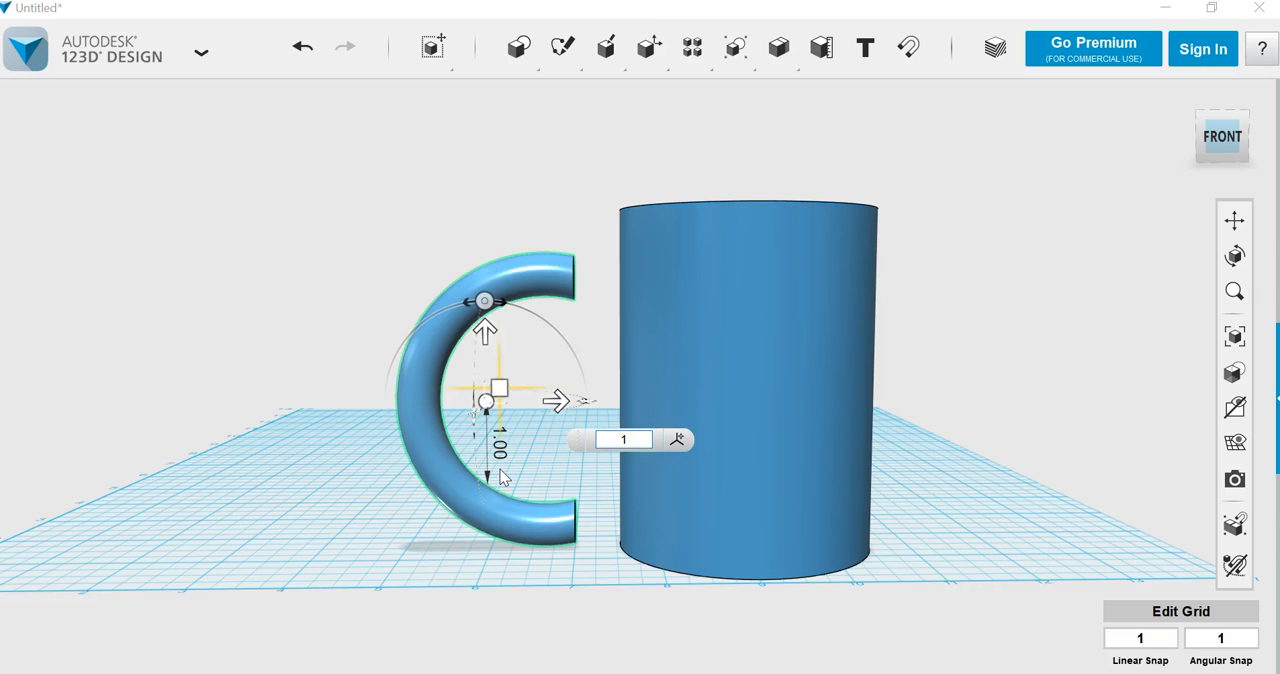
Step: Raise the upright handle by 1.25 in and slide it across the grid until its open ends sink into the cup's wall
{"action": "key", "text": "Return"}
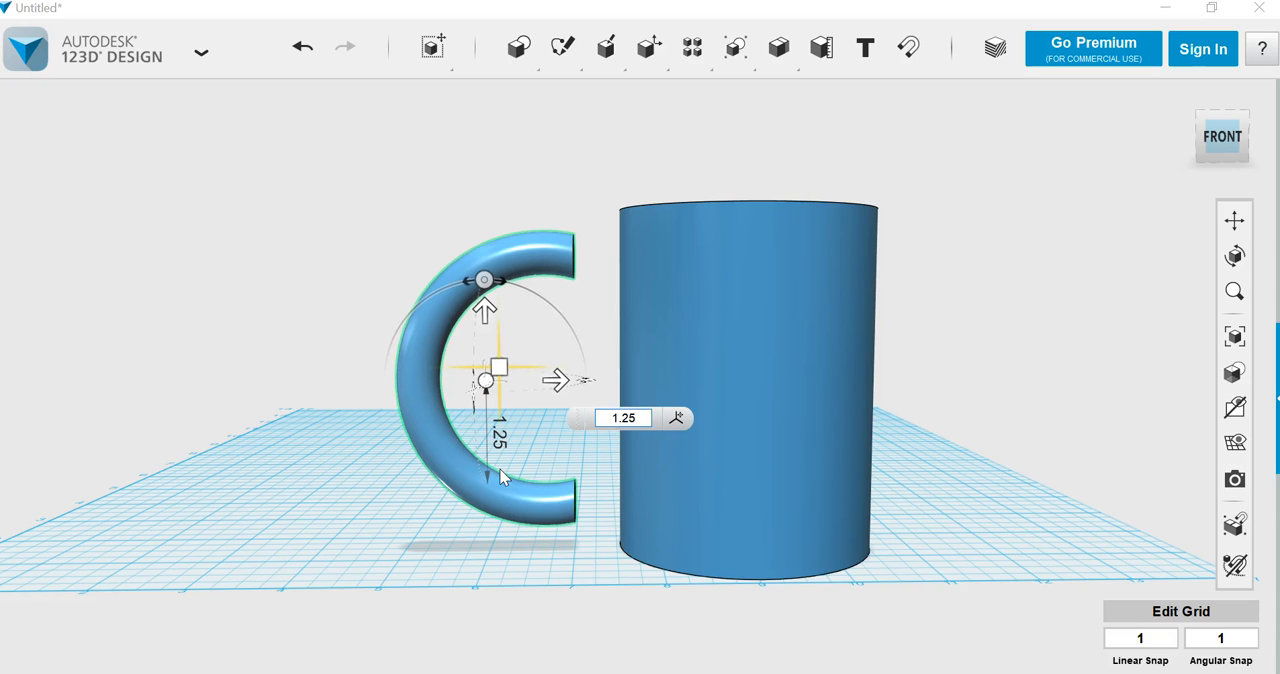
{"action": "left_click", "coordinate": [503, 477]}
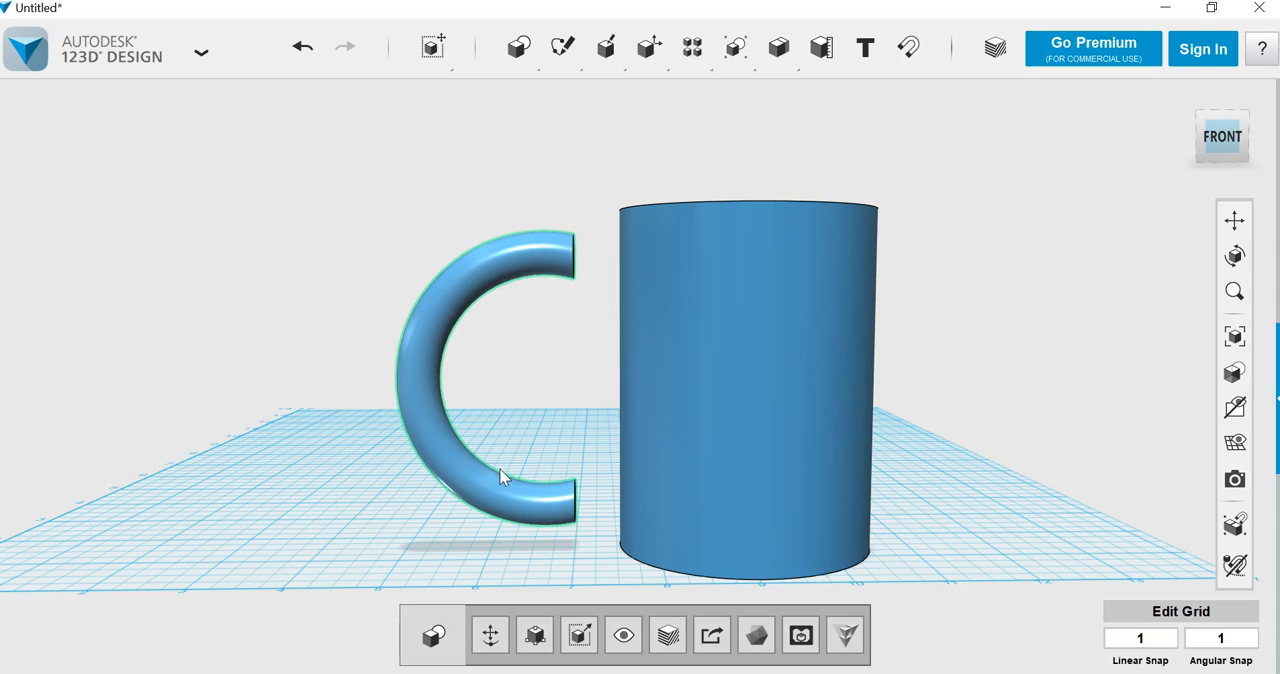
{"action": "left_click", "coordinate": [1208, 122]}
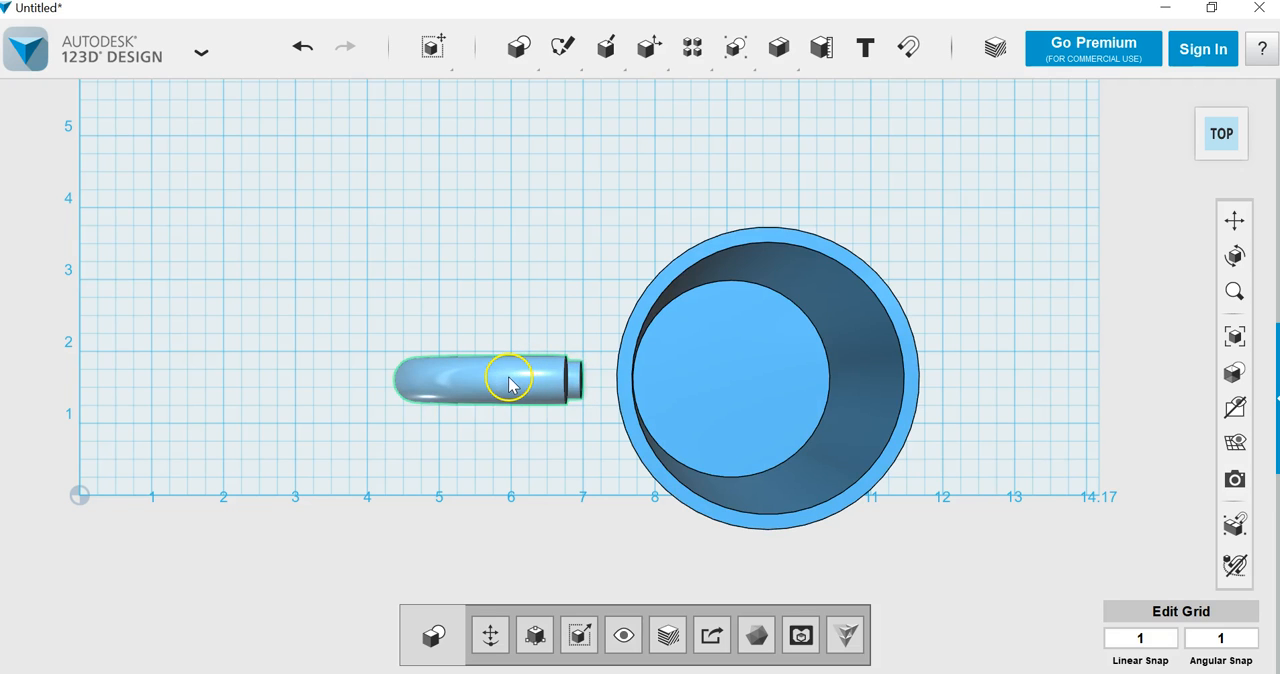
{"action": "left_click_drag", "start_coordinate": [510, 383], "coordinate": [591, 388]}
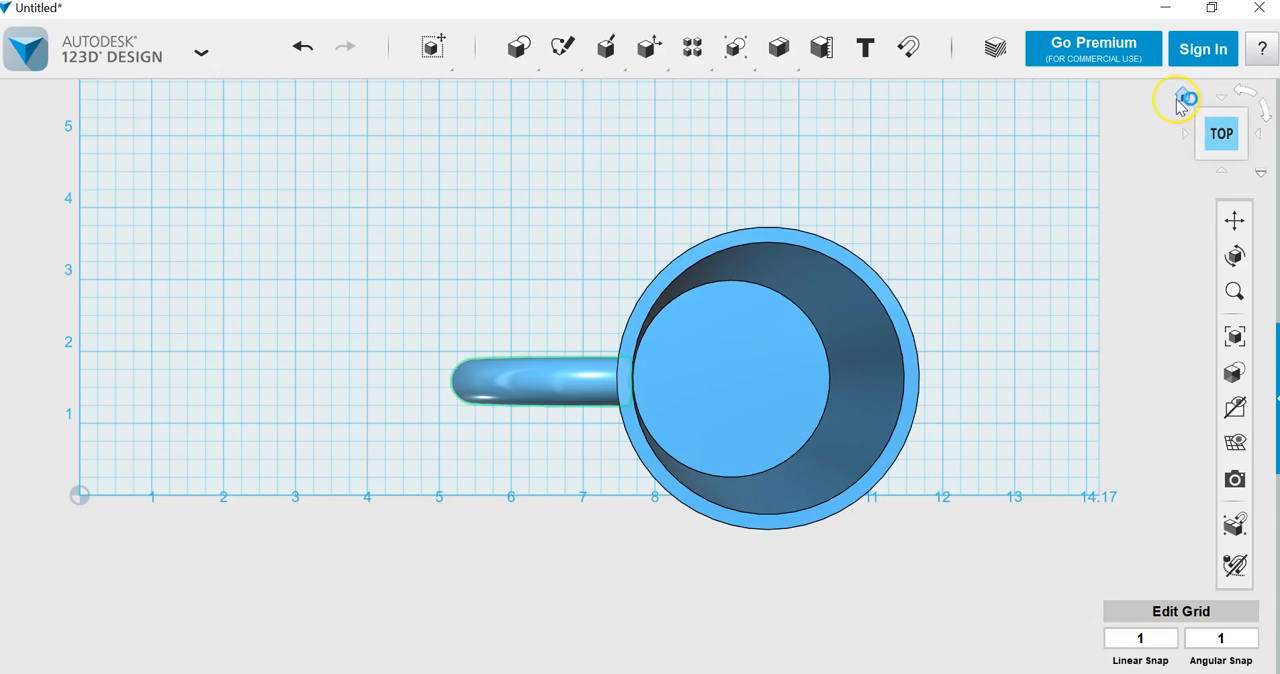
Step: Merge the C-shaped handle and the hollow cup into one solid mug
{"action": "left_click", "coordinate": [1184, 99]}
{"action": "left_click_drag", "start_coordinate": [1191, 169], "coordinate": [1057, 229]}
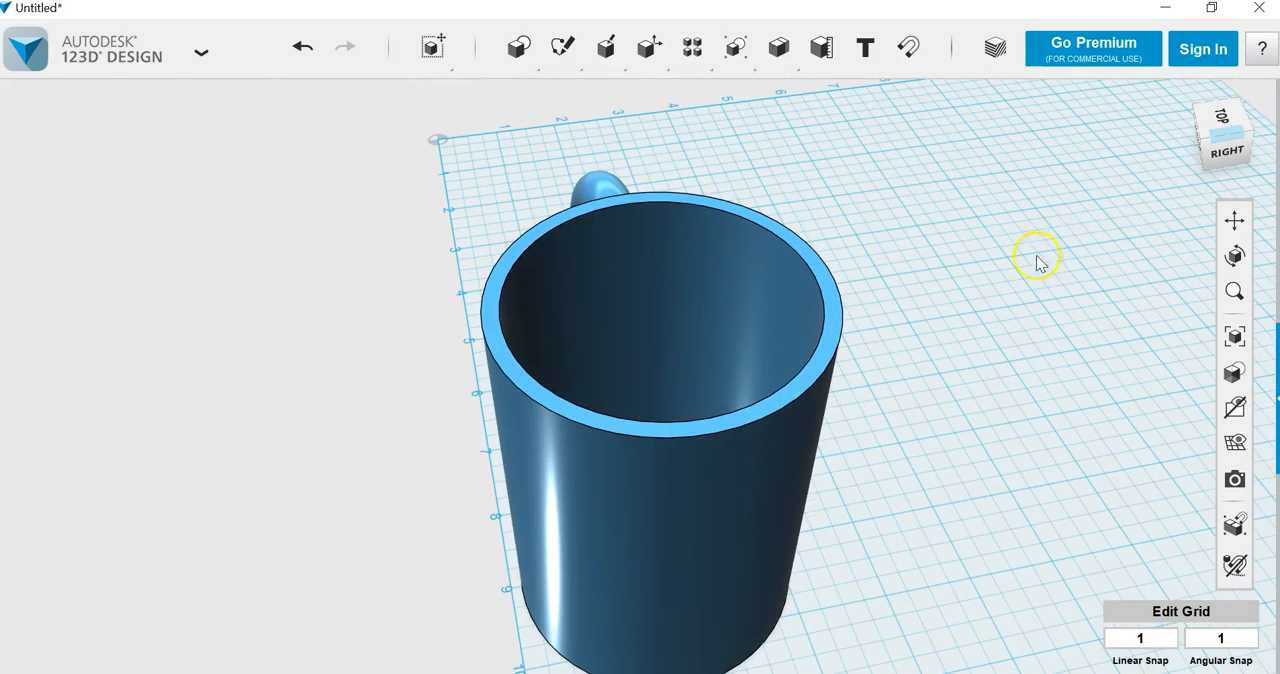
{"action": "left_click", "coordinate": [1205, 168]}
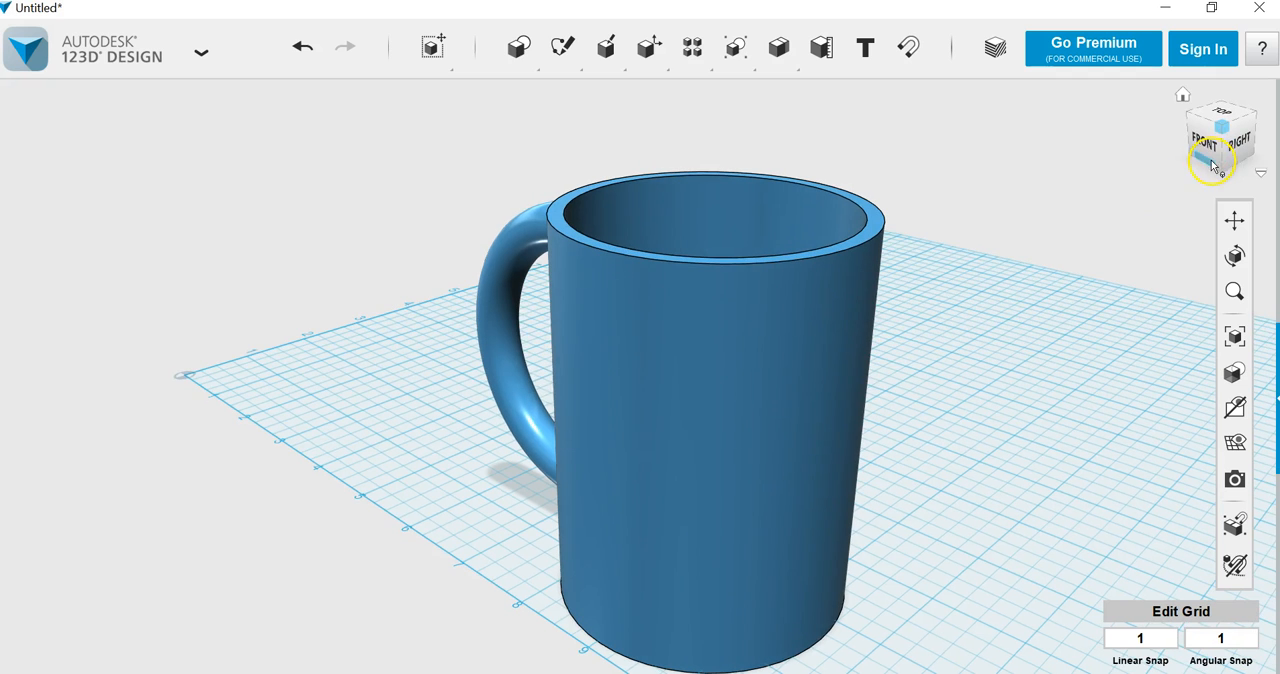
{"action": "left_click_drag", "start_coordinate": [1221, 169], "coordinate": [1257, 163]}
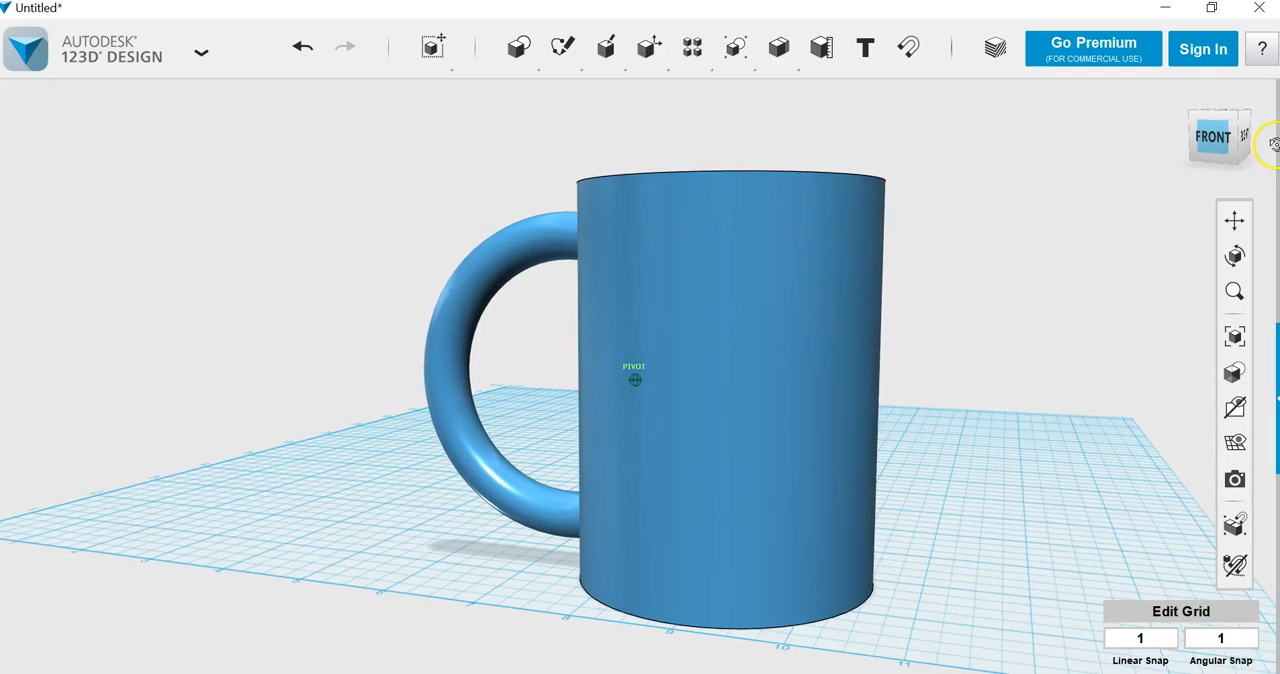
{"action": "mouse_move", "coordinate": [778, 50]}
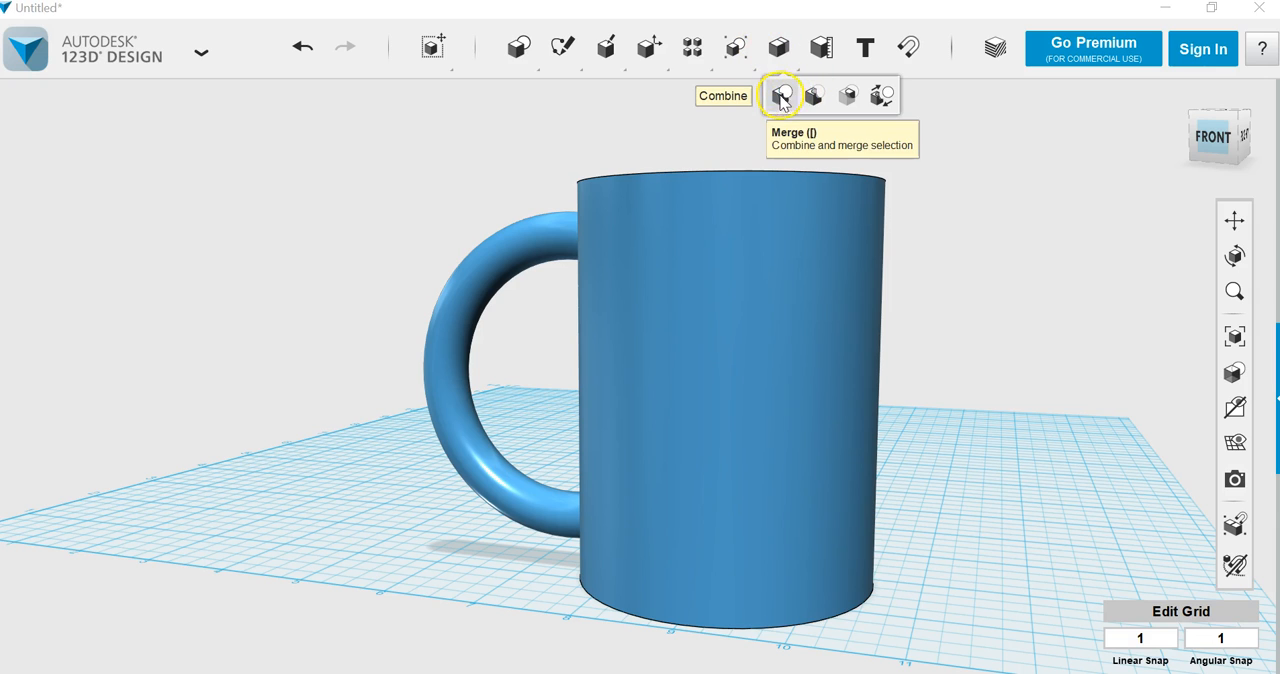
{"action": "left_click", "coordinate": [781, 97]}
{"action": "left_click", "coordinate": [457, 296]}
{"action": "left_click", "coordinate": [677, 355]}
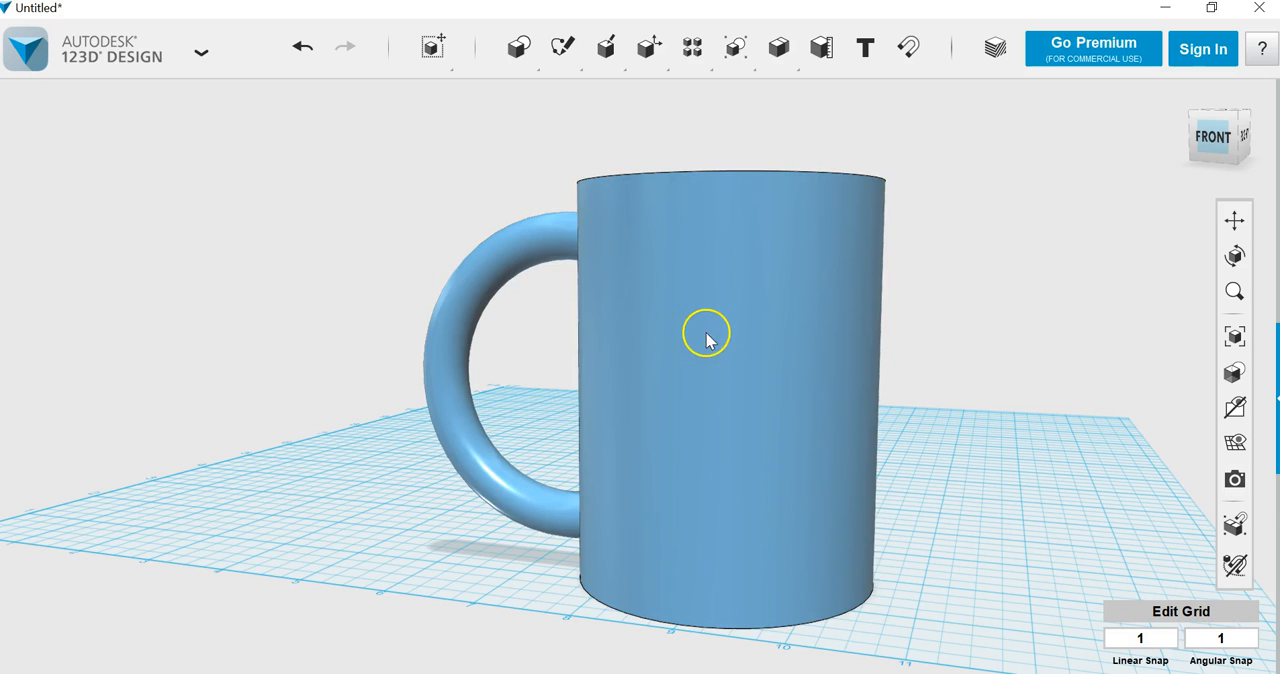
{"action": "left_click_drag", "start_coordinate": [705, 342], "coordinate": [697, 569]}
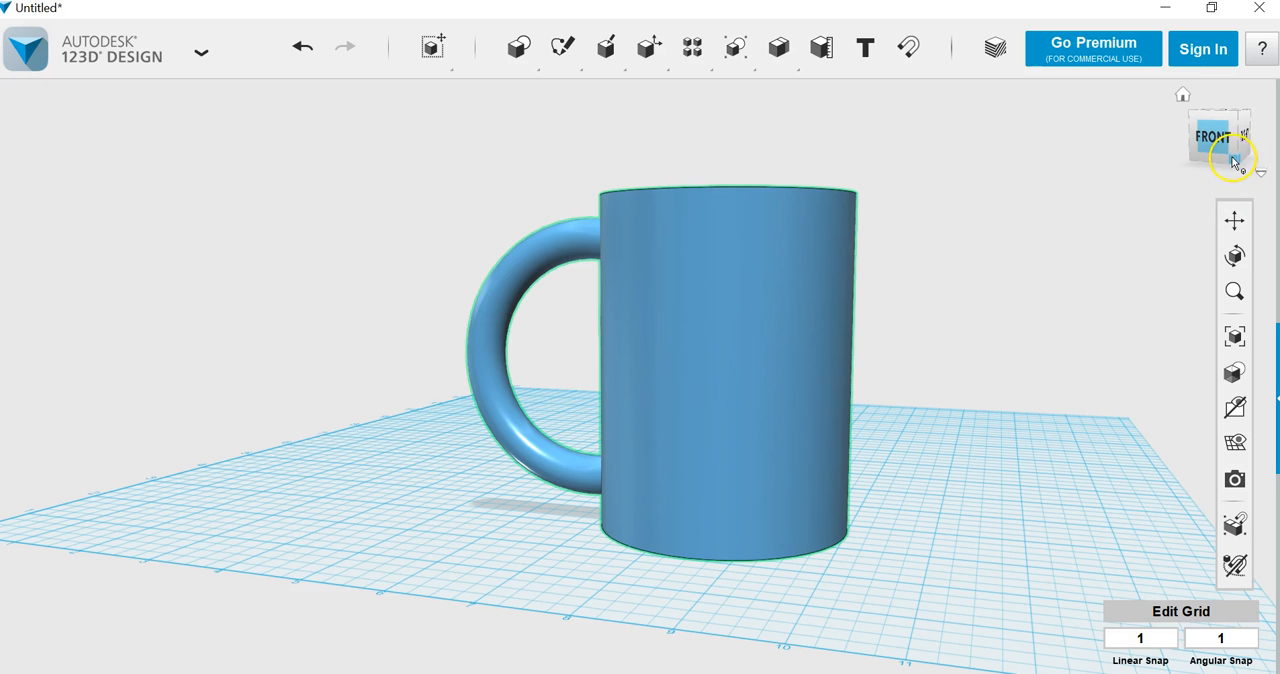
Step: Try placing the surname in capitals as regular Arial text on the grid beside the mug, and delete it
{"action": "mouse_move", "coordinate": [1233, 158]}
{"action": "left_mouse_down"}
{"action": "mouse_move", "coordinate": [846, 160]}
{"action": "mouse_move", "coordinate": [1208, 172]}
{"action": "mouse_move", "coordinate": [1214, 150]}
{"action": "mouse_move", "coordinate": [1259, 166]}
{"action": "left_mouse_up"}
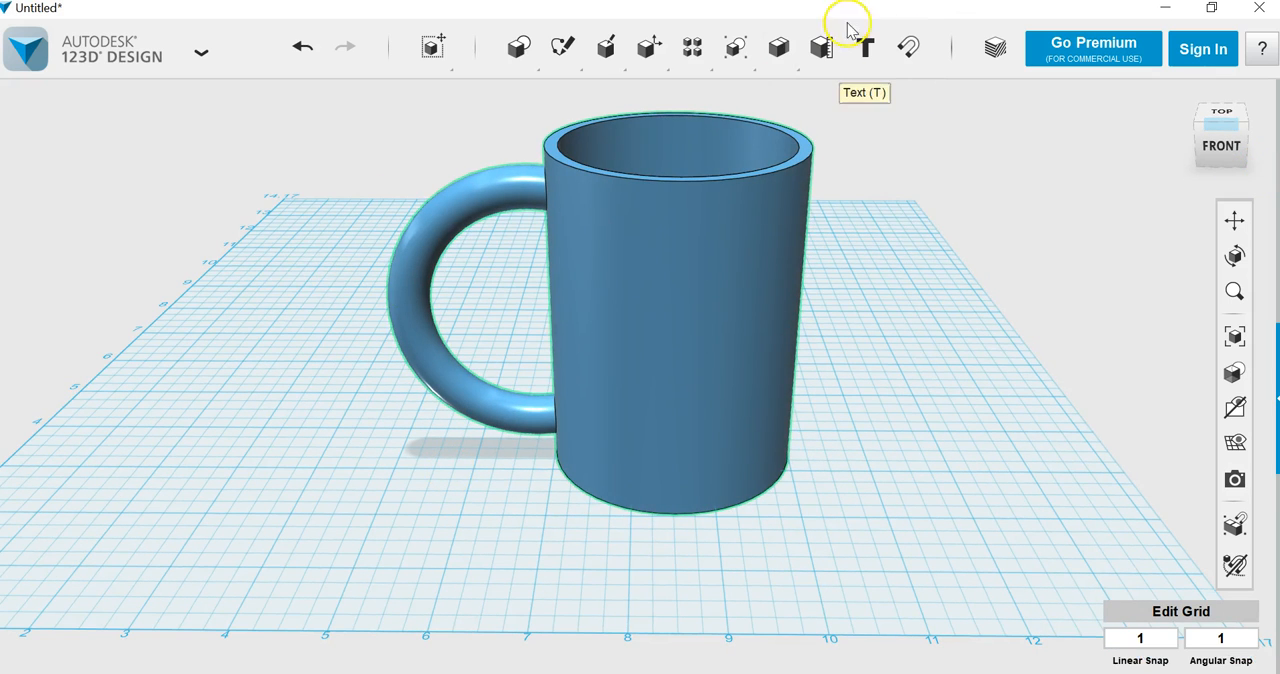
{"action": "mouse_move", "coordinate": [532, 72]}
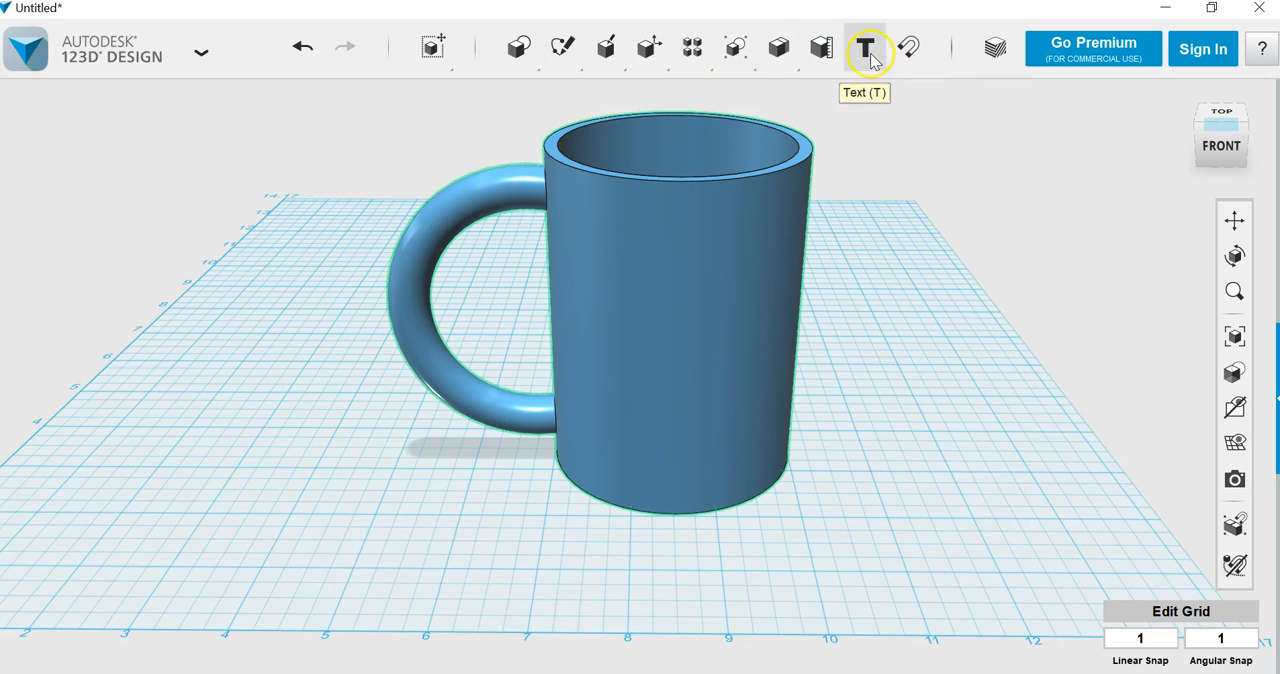
{"action": "left_click", "coordinate": [869, 237]}
{"action": "key", "text": "t"}
{"action": "left_click", "coordinate": [933, 428]}
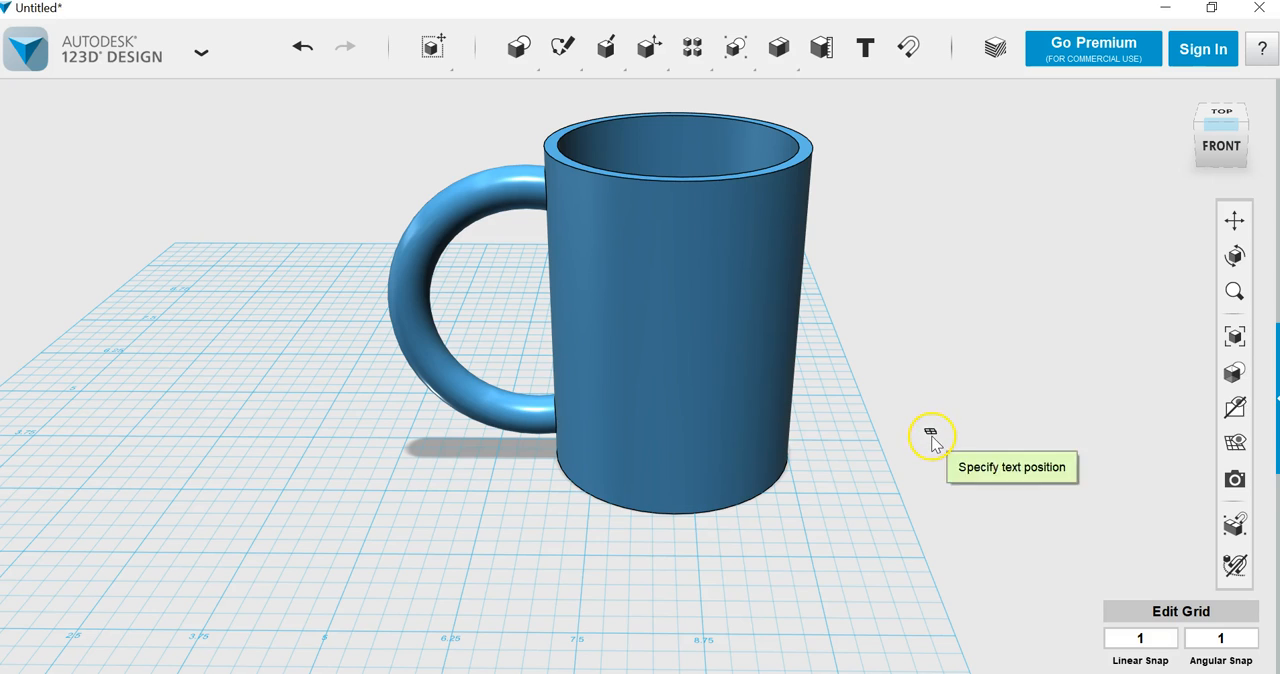
{"action": "left_click", "coordinate": [930, 440]}
{"action": "left_click_drag", "start_coordinate": [1091, 291], "coordinate": [1043, 290]}
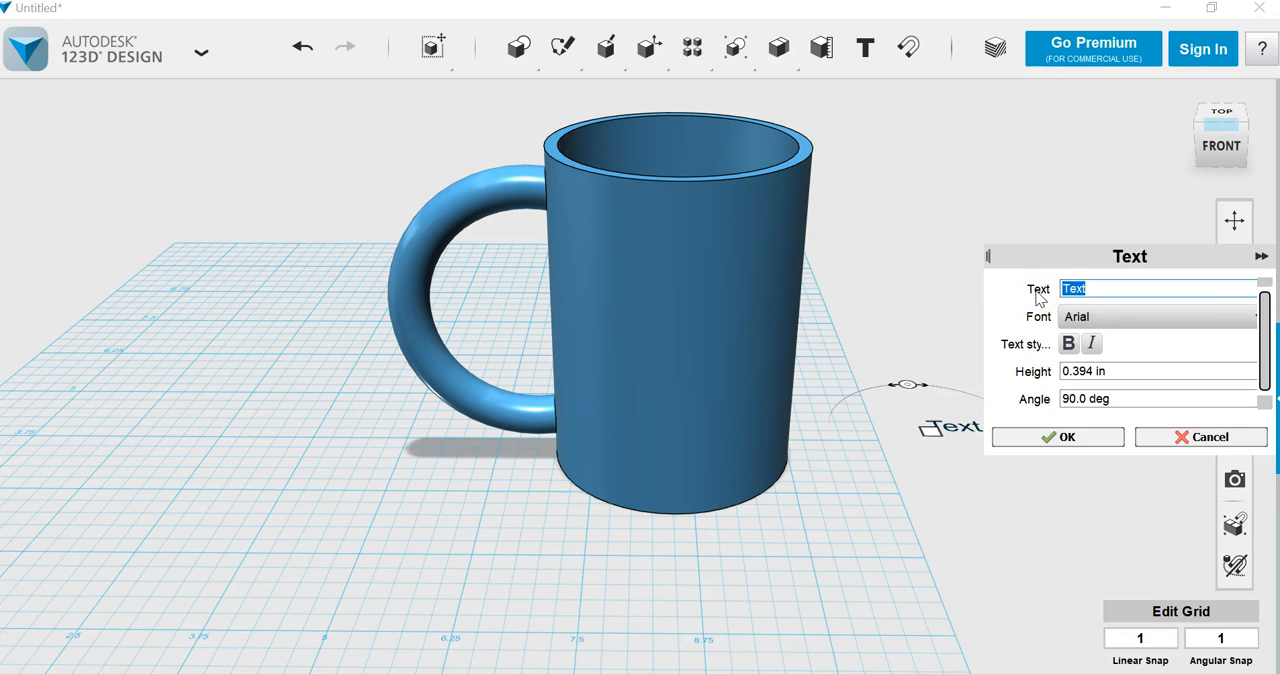
{"action": "left_click", "coordinate": [1061, 431]}
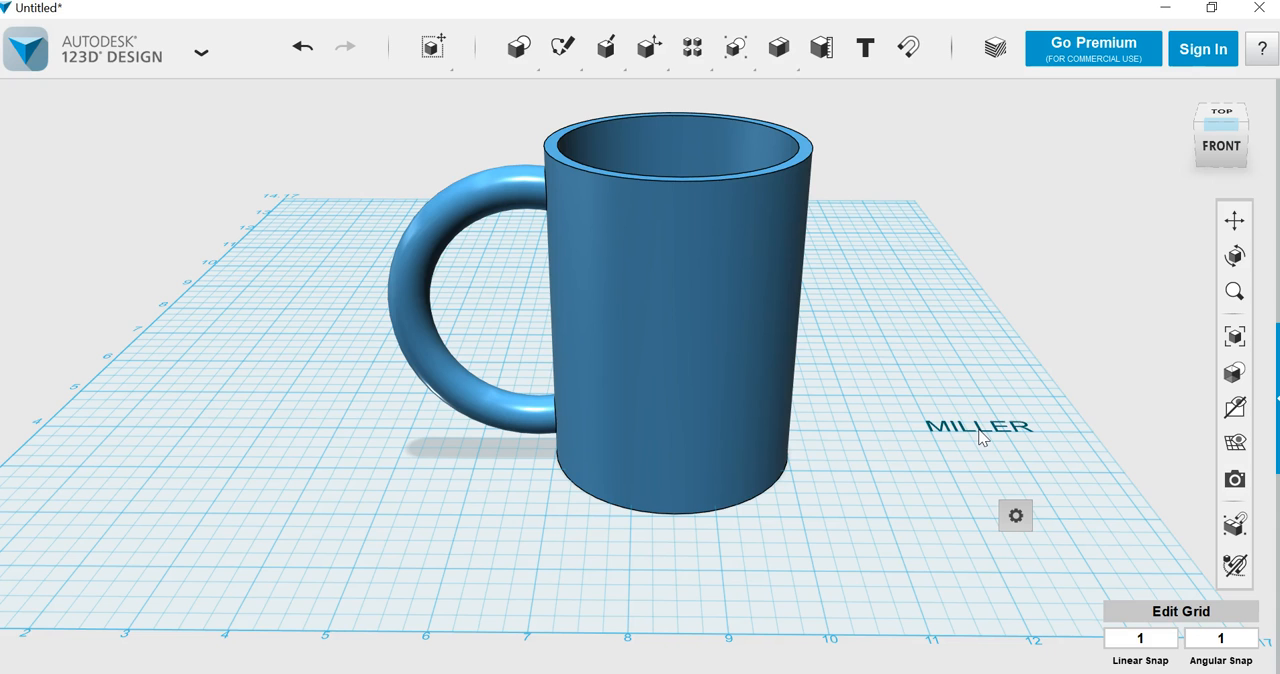
{"action": "key", "text": "Delete"}
Step: Place the surname in capitals as bold Arial text on the grid beside the mug, on the side opposite the handle
{"action": "left_click", "coordinate": [866, 52]}
{"action": "left_click", "coordinate": [938, 410]}
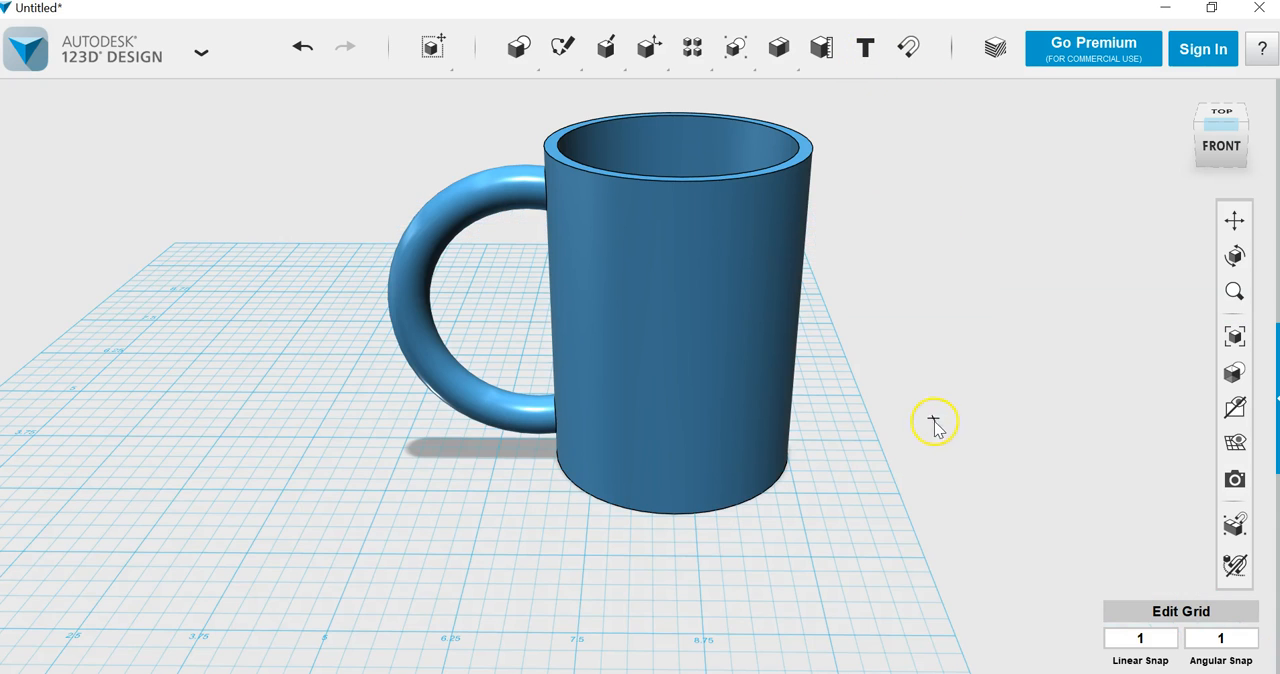
{"action": "double_click", "coordinate": [1091, 291]}
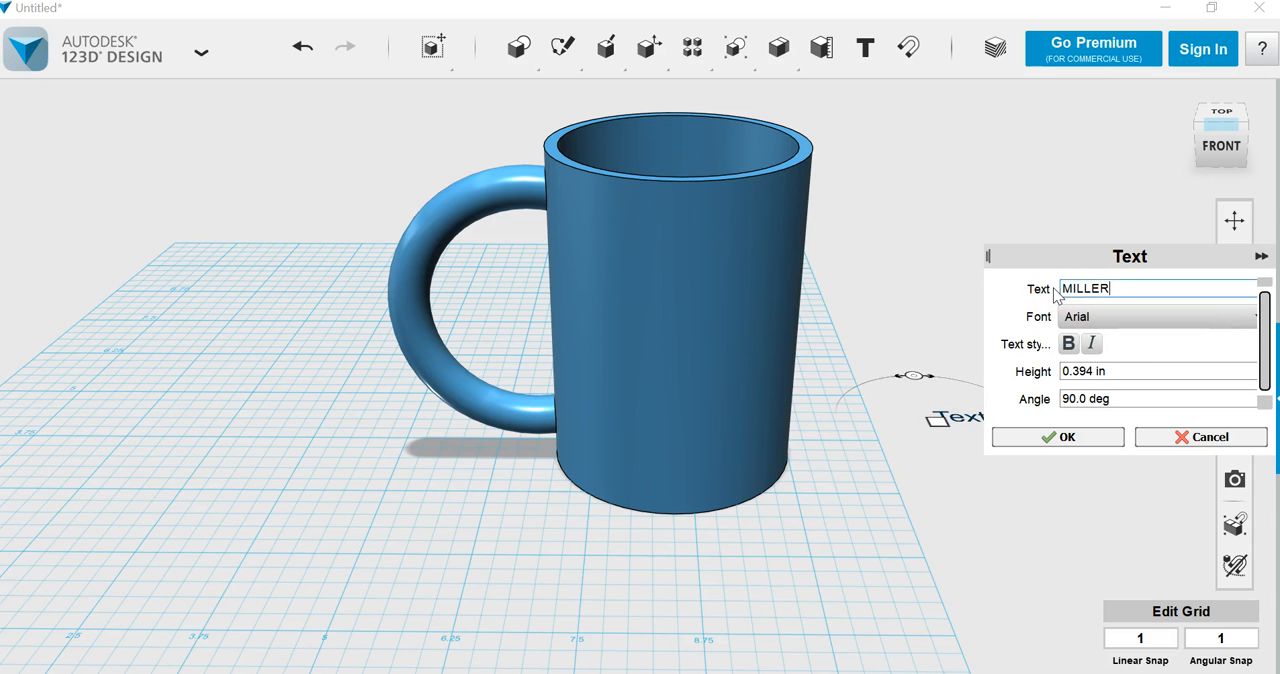
{"action": "left_click", "coordinate": [1068, 343]}
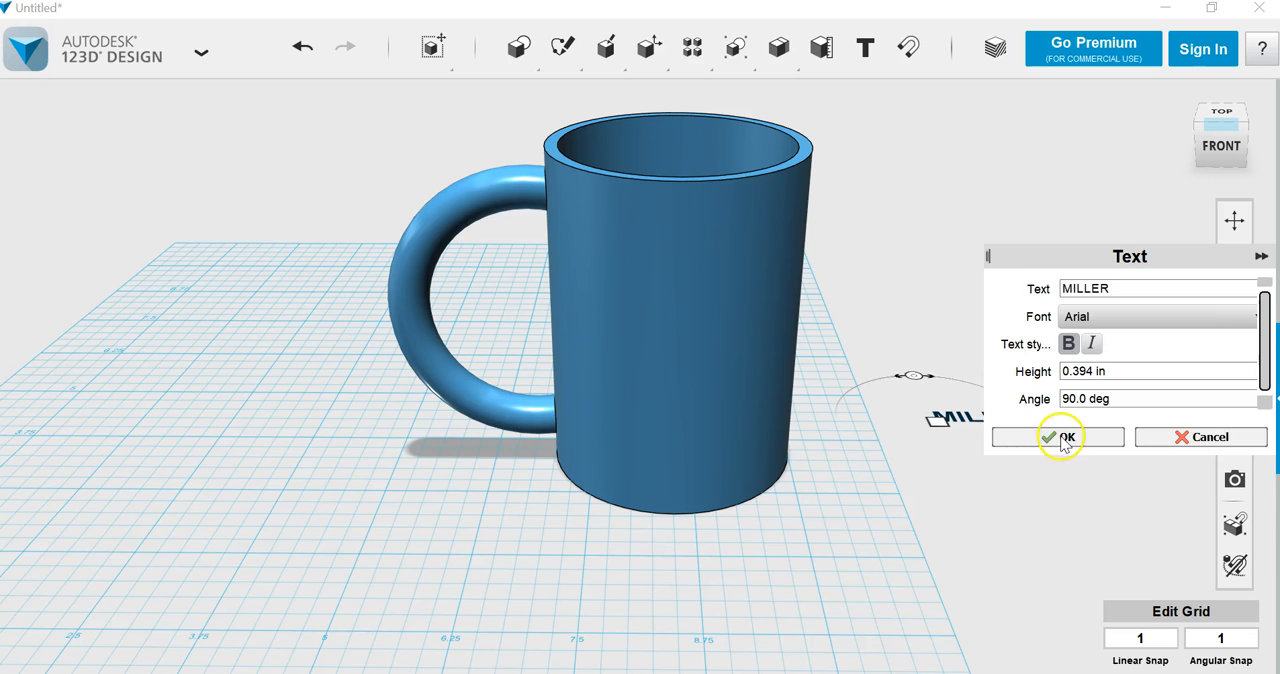
{"action": "left_click", "coordinate": [1064, 440]}
Step: Extrude the bold surname text 2 in upward from the grid
{"action": "left_click", "coordinate": [985, 420]}
{"action": "left_click", "coordinate": [1133, 507]}
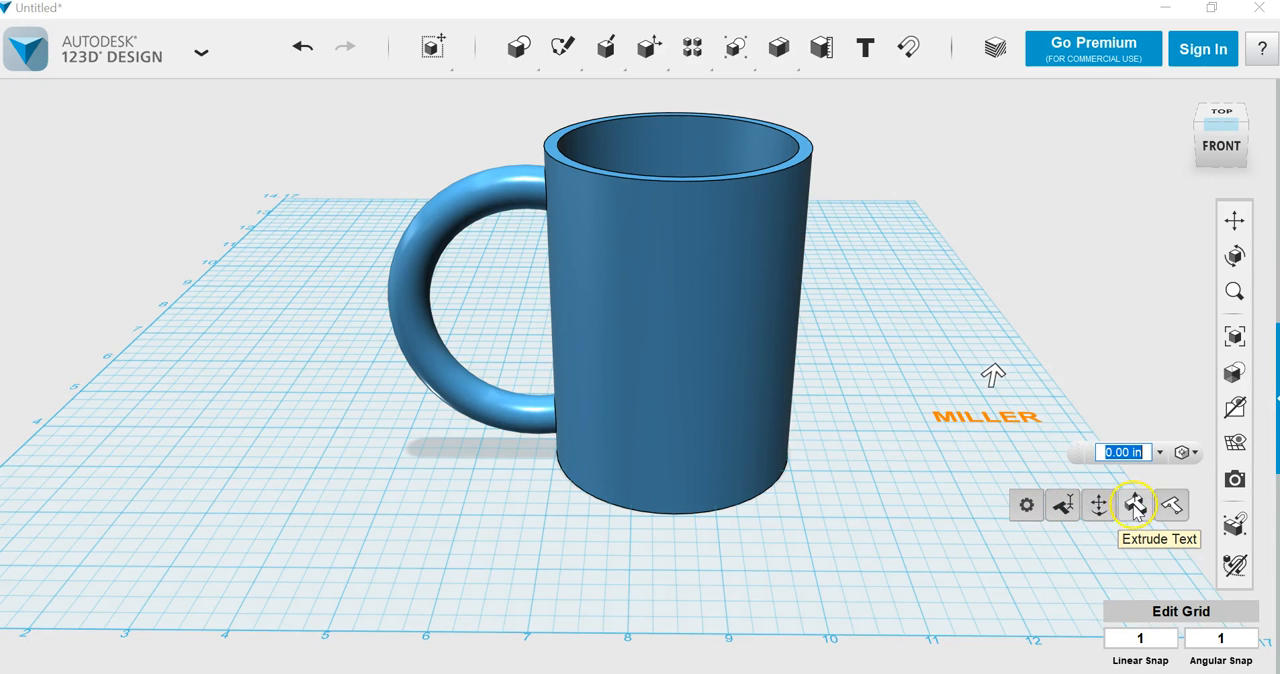
{"action": "type", "text": "2"}
{"action": "key", "text": "Return"}
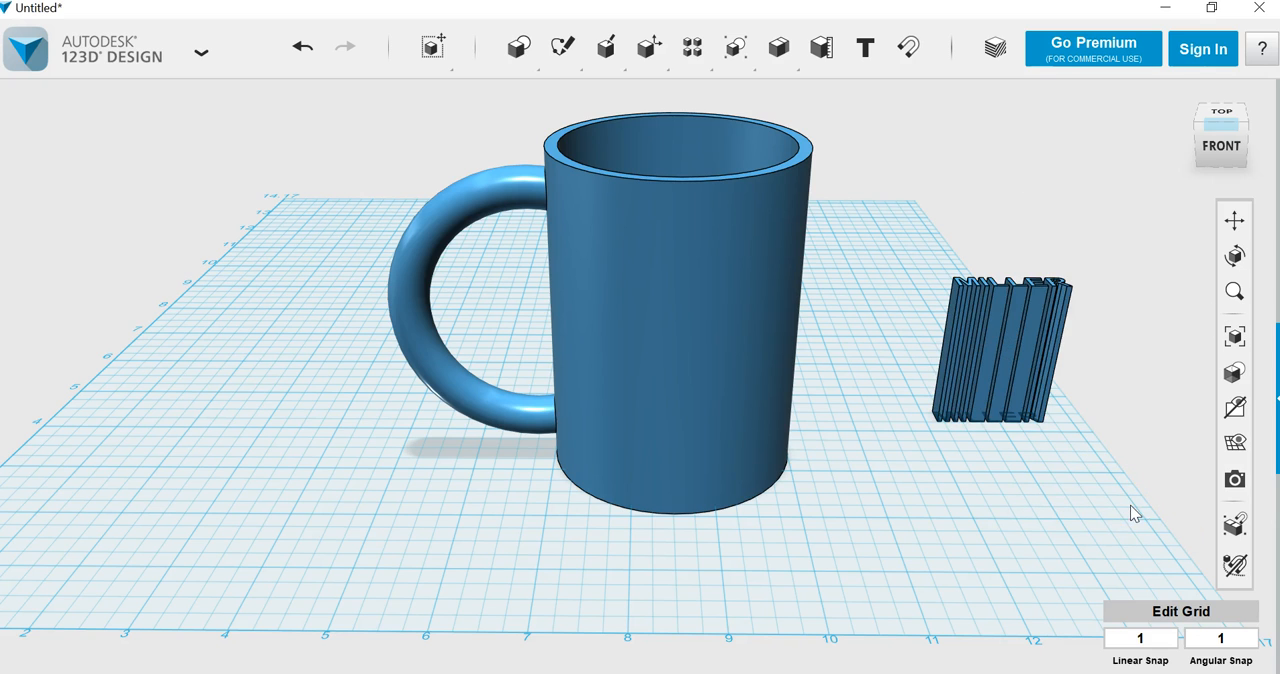
Step: Resize the extruded text to 2.25 in along the word and 1.5 in along the height of the letters
{"action": "left_click", "coordinate": [1007, 371]}
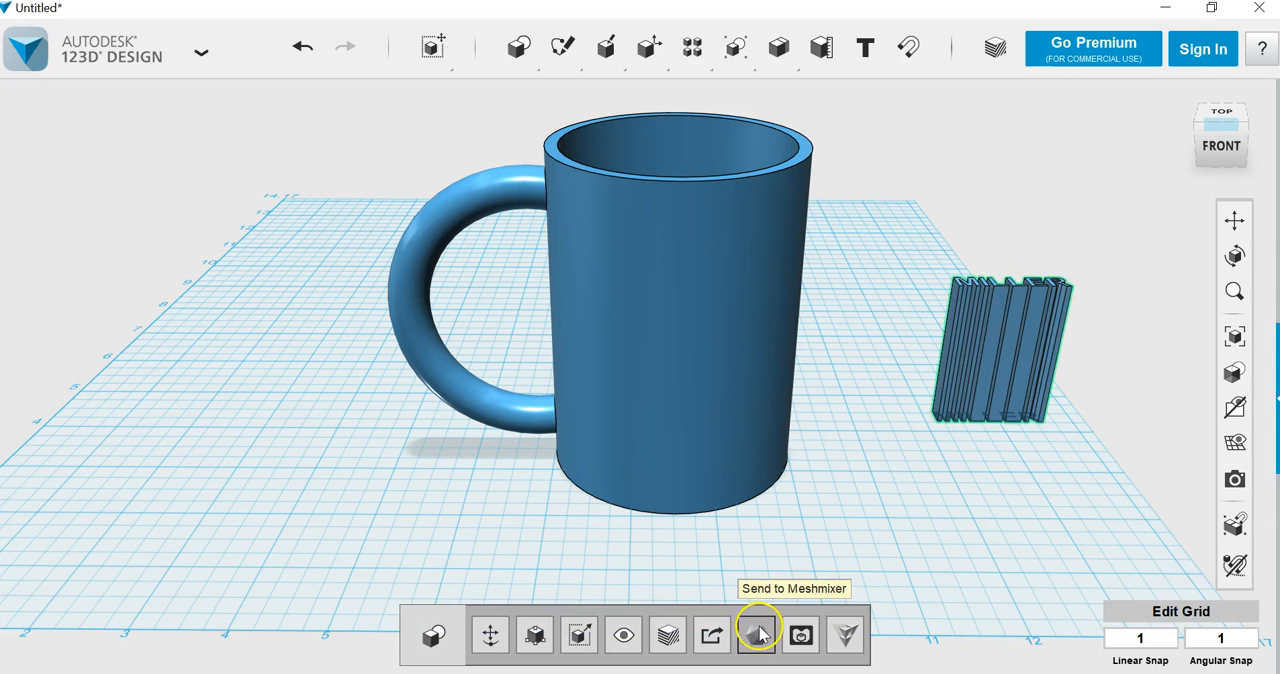
{"action": "left_click", "coordinate": [536, 637]}
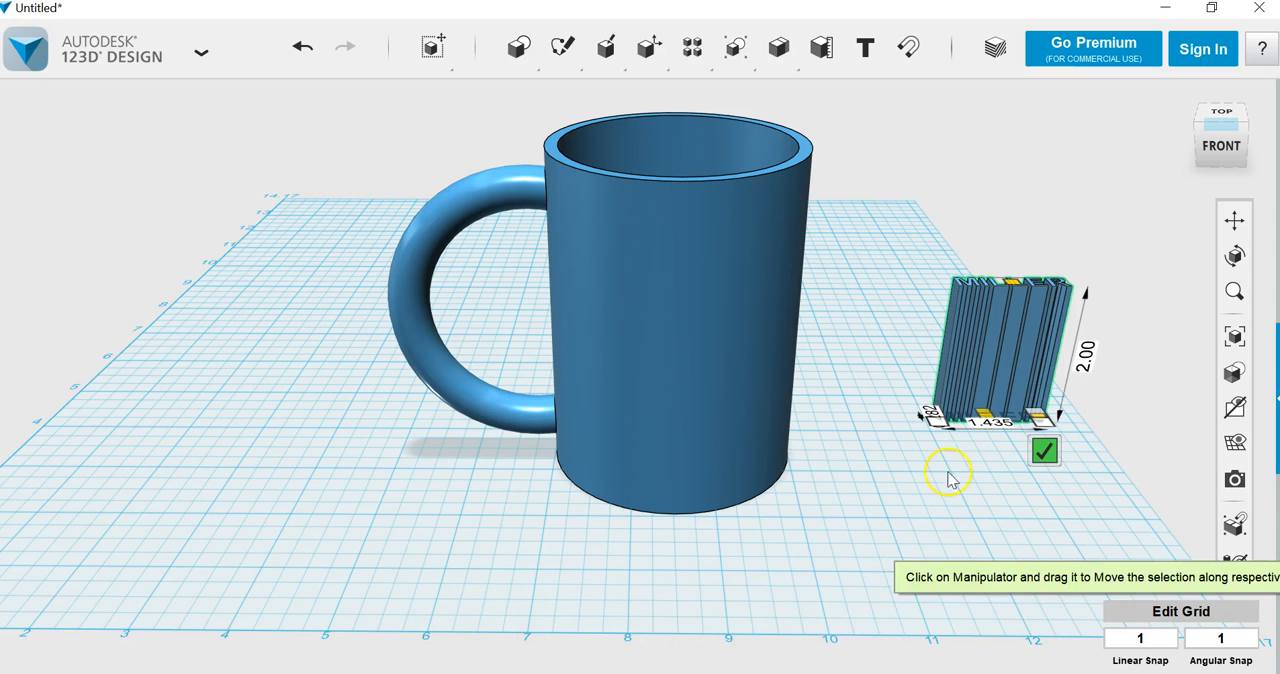
{"action": "left_click", "coordinate": [989, 426]}
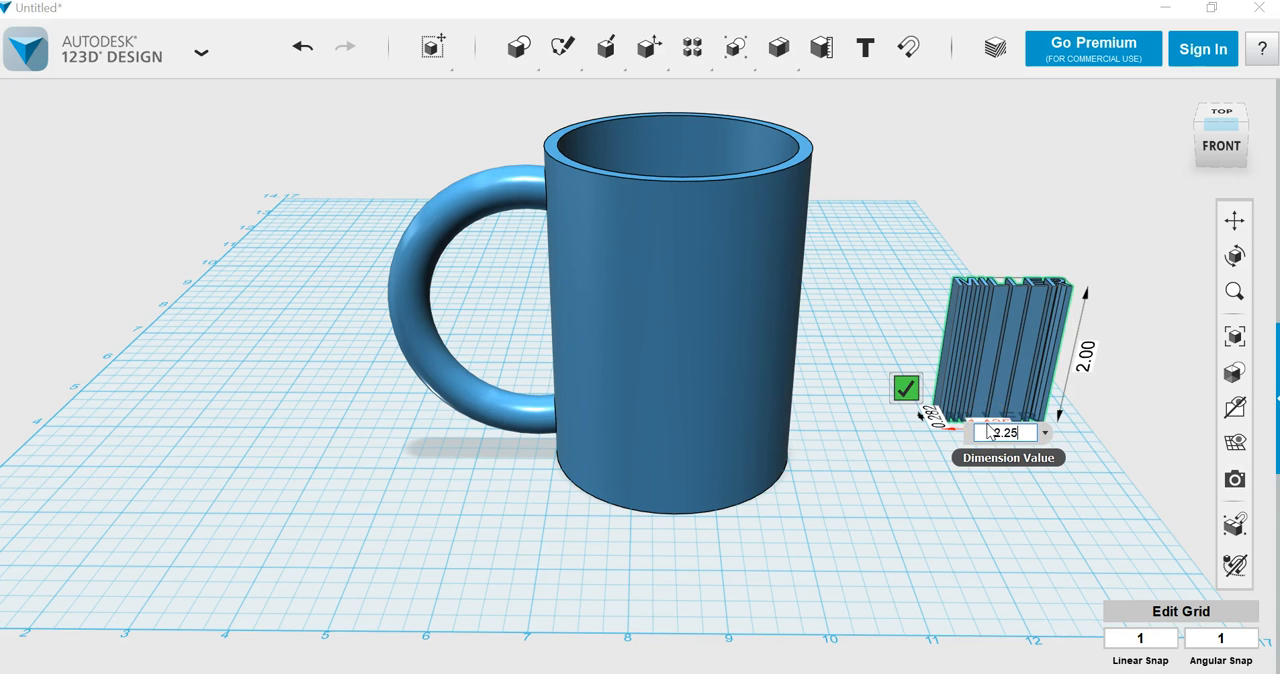
{"action": "key", "text": "Return"}
{"action": "left_click", "coordinate": [904, 411]}
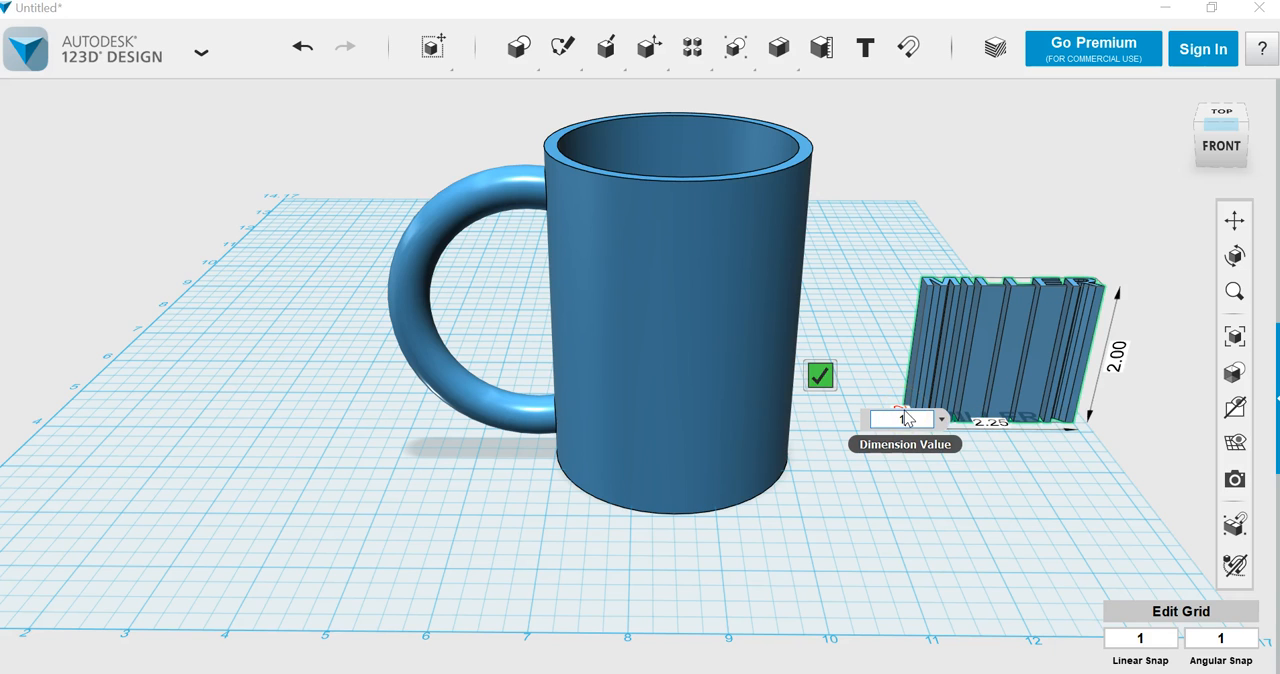
{"action": "type", "text": "1."}
{"action": "key", "text": "Return"}
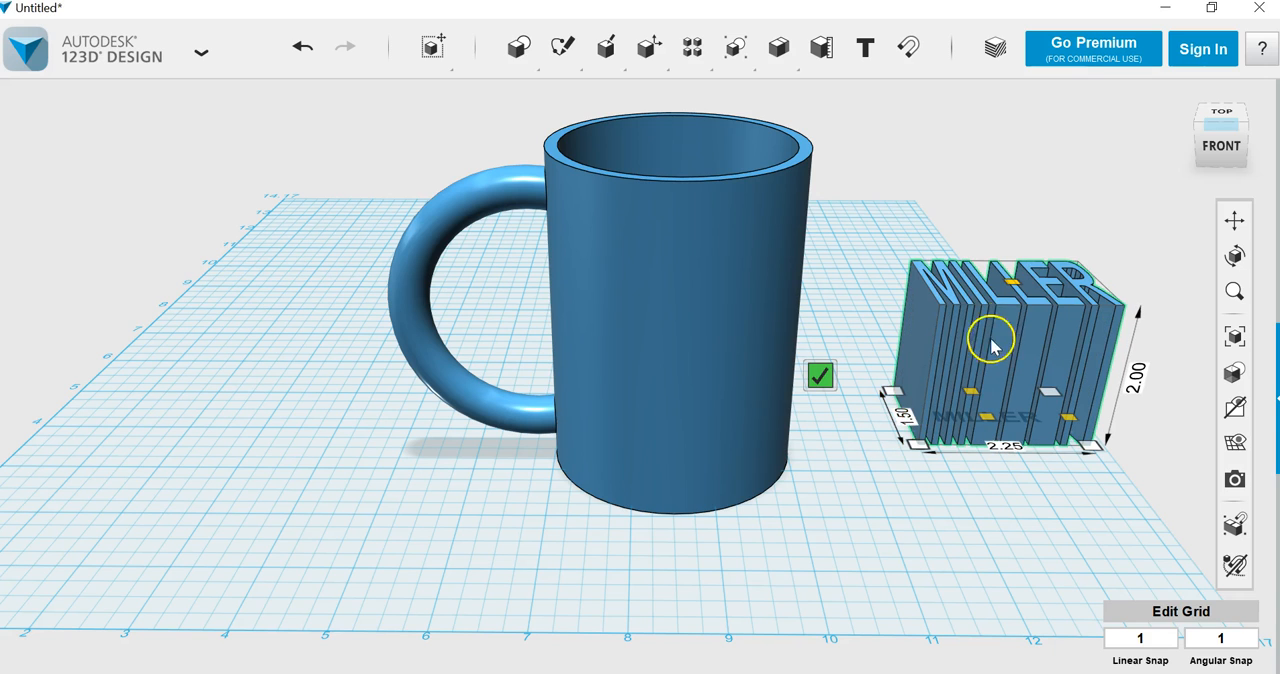
{"action": "left_click", "coordinate": [820, 375]}
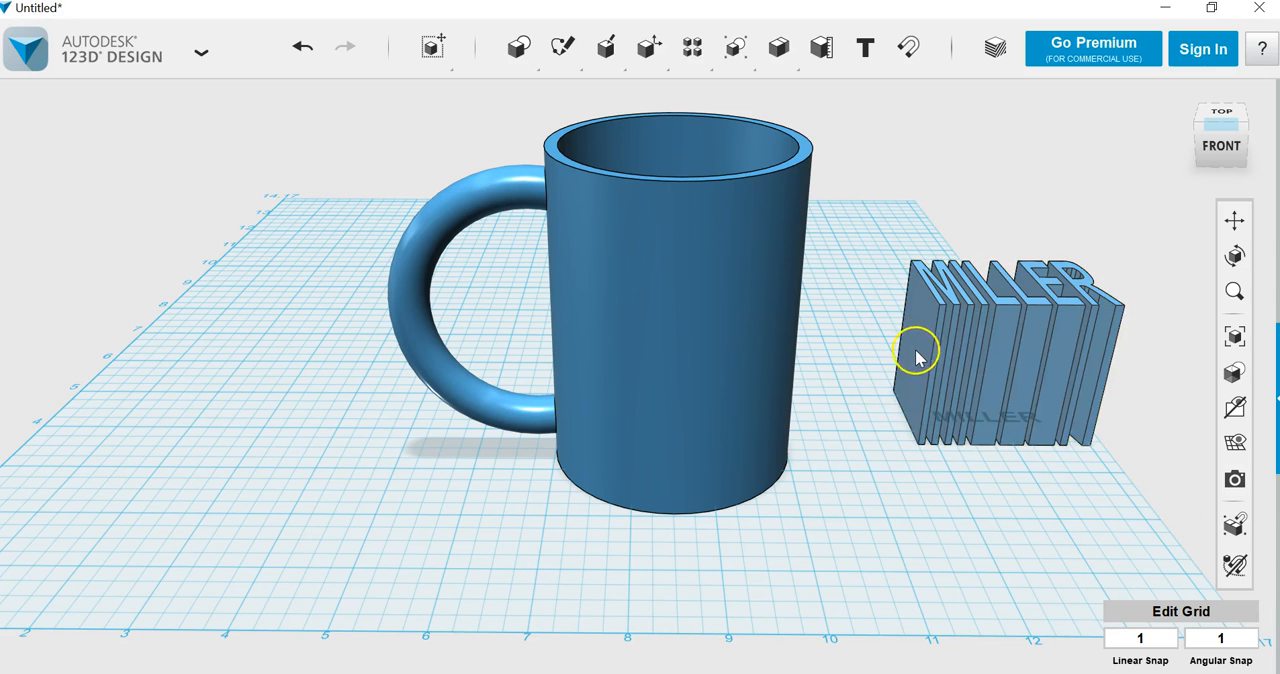
Step: Rotate the extruded text 90 degrees so the letters stand upright and face the front
{"action": "left_click", "coordinate": [914, 350]}
{"action": "left_click", "coordinate": [490, 635]}
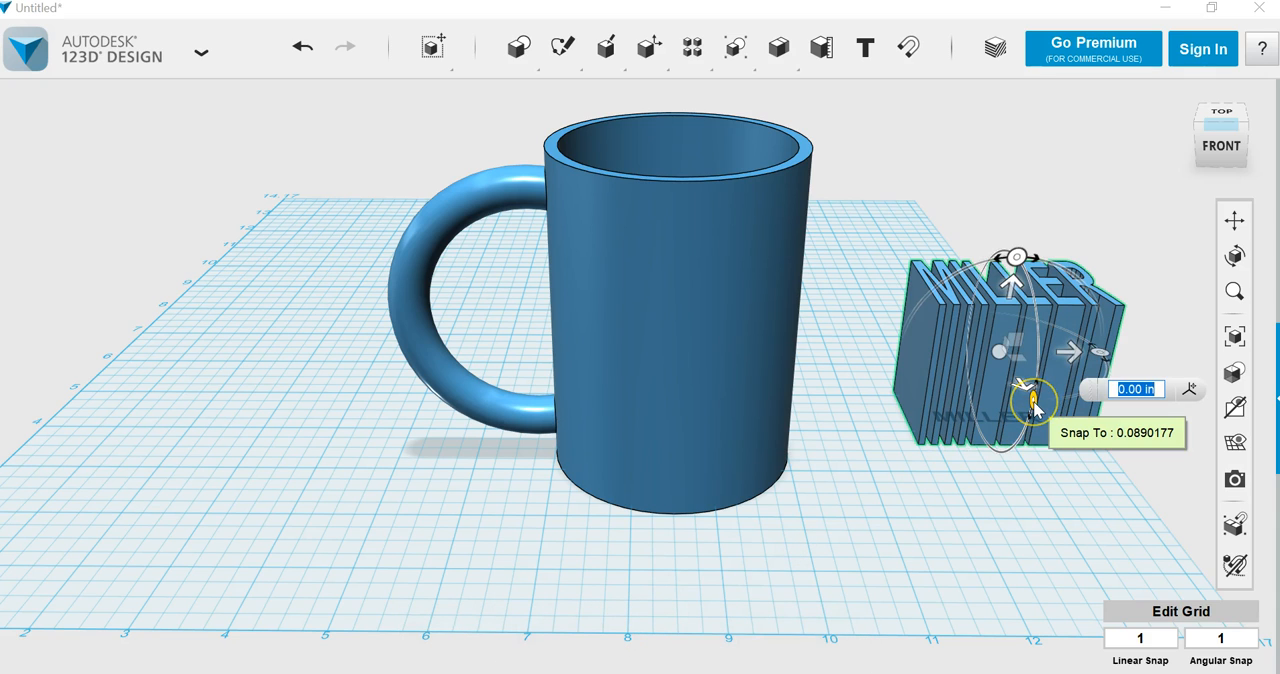
{"action": "left_click", "coordinate": [1034, 402]}
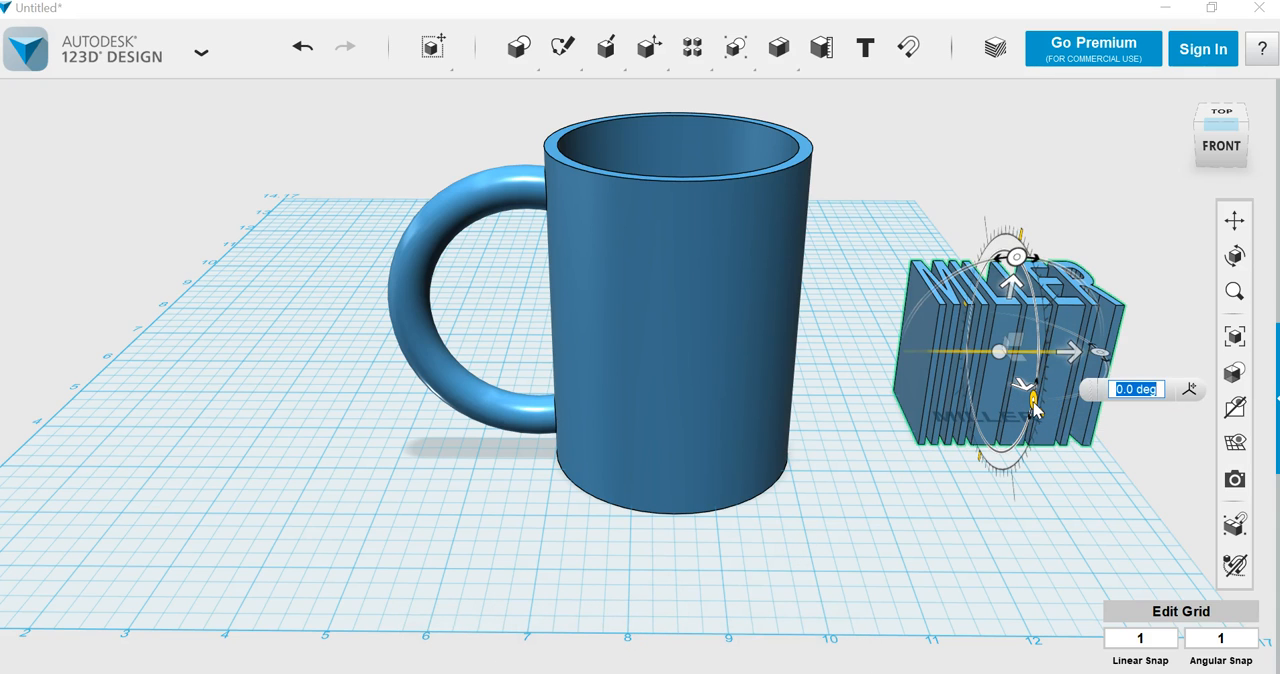
{"action": "type", "text": "90"}
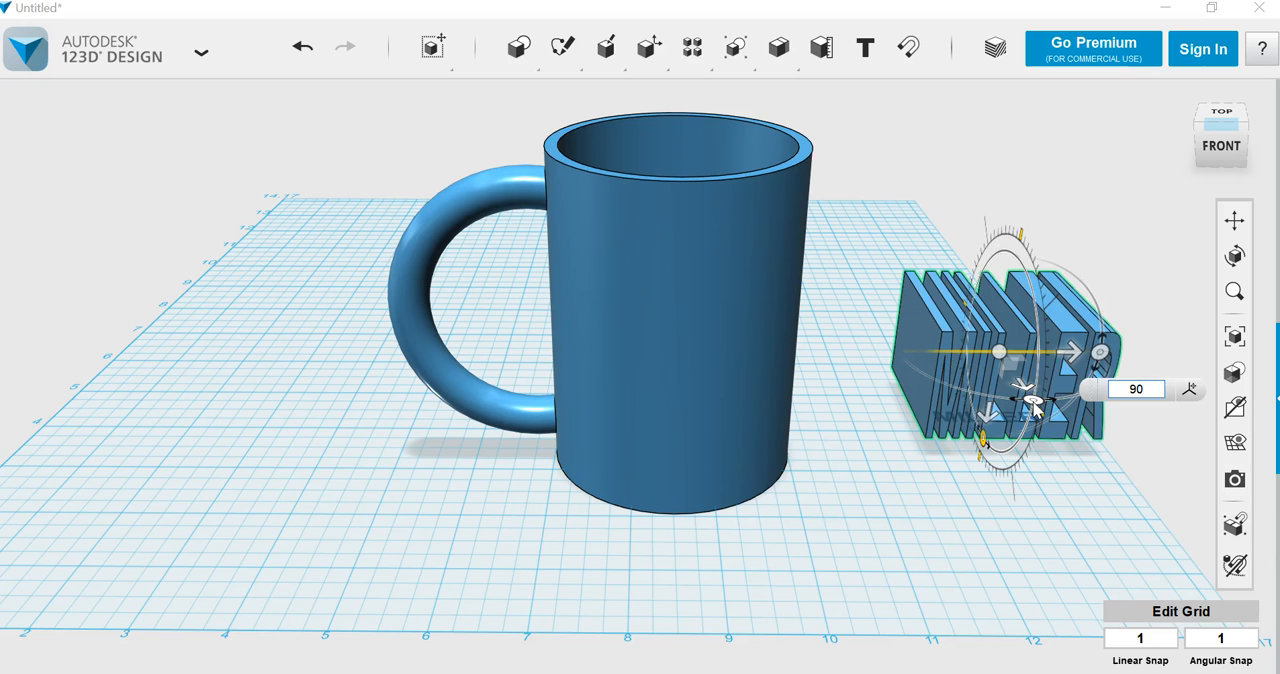
{"action": "key", "text": "Return"}
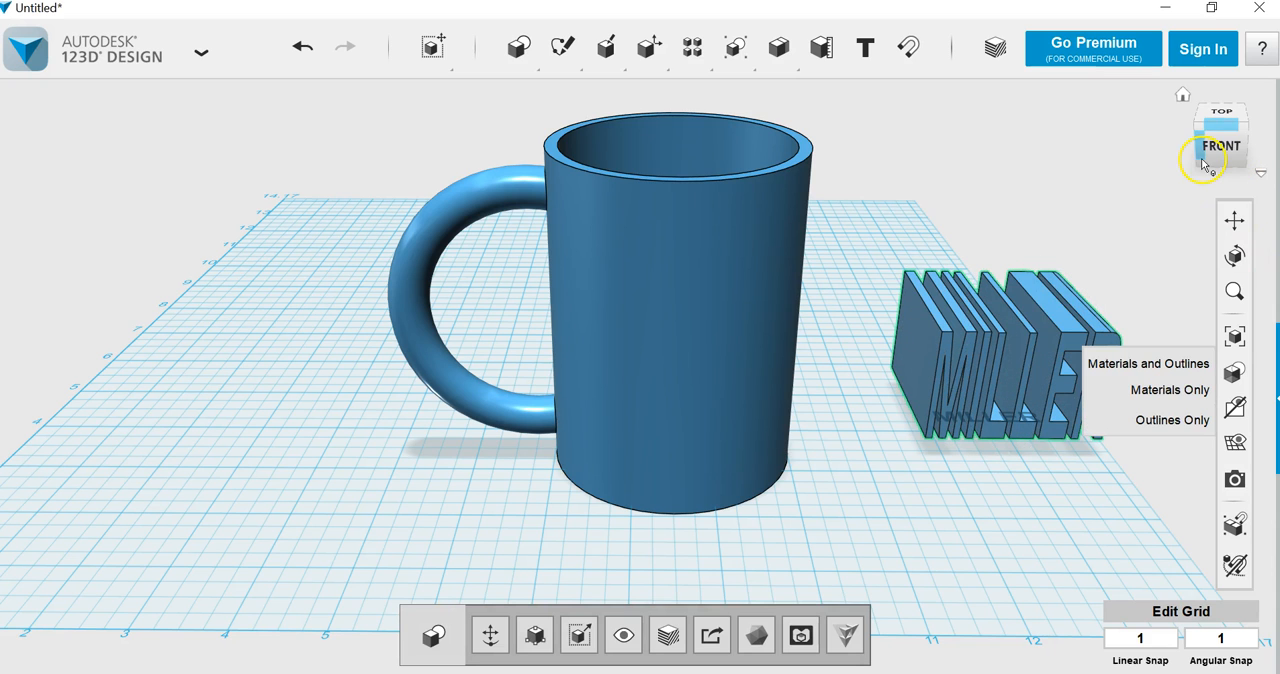
Step: Move the upright text block 1 in vertically so it floats above the grid beside the mug
{"action": "left_click", "coordinate": [1216, 140]}
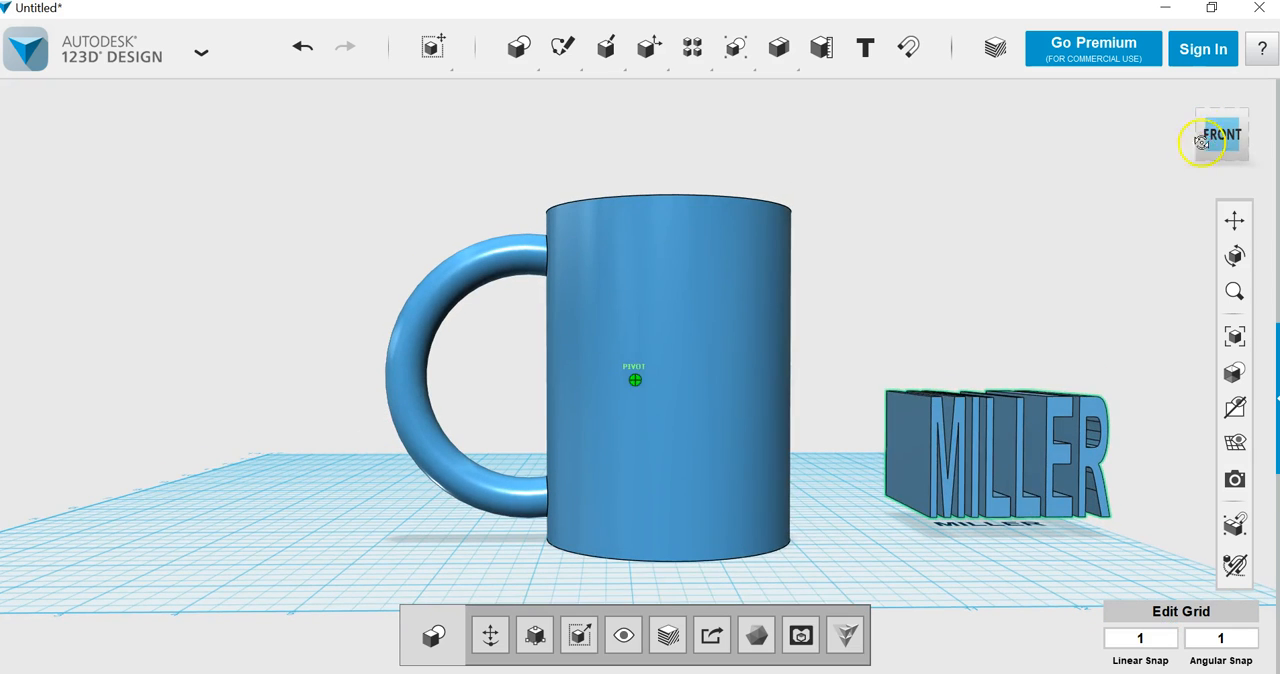
{"action": "left_click", "coordinate": [1008, 467]}
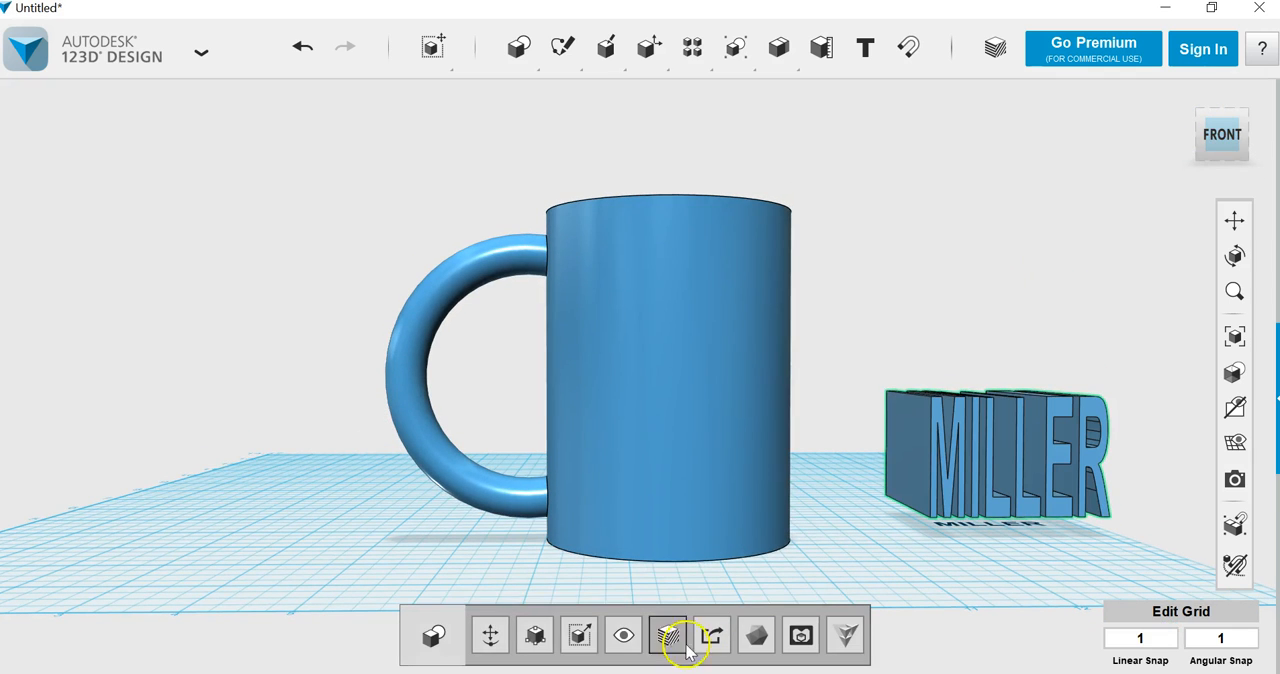
{"action": "left_click", "coordinate": [491, 635]}
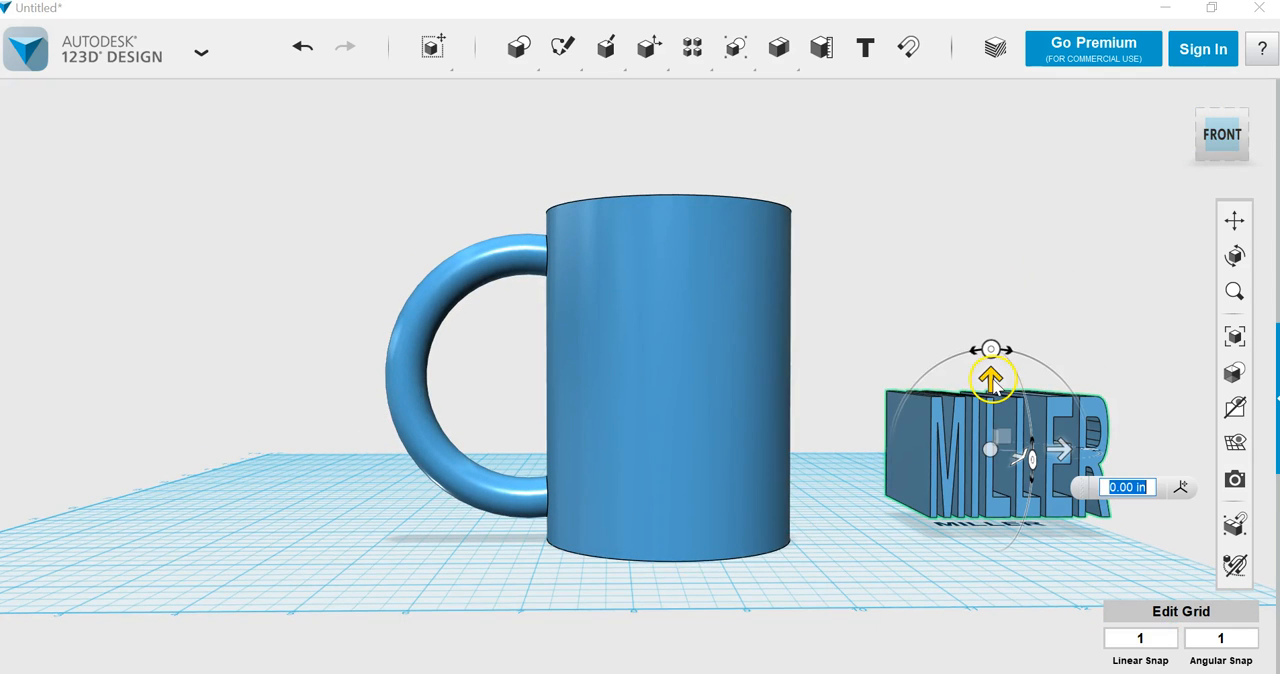
{"action": "type", "text": "1"}
{"action": "key", "text": "Return"}
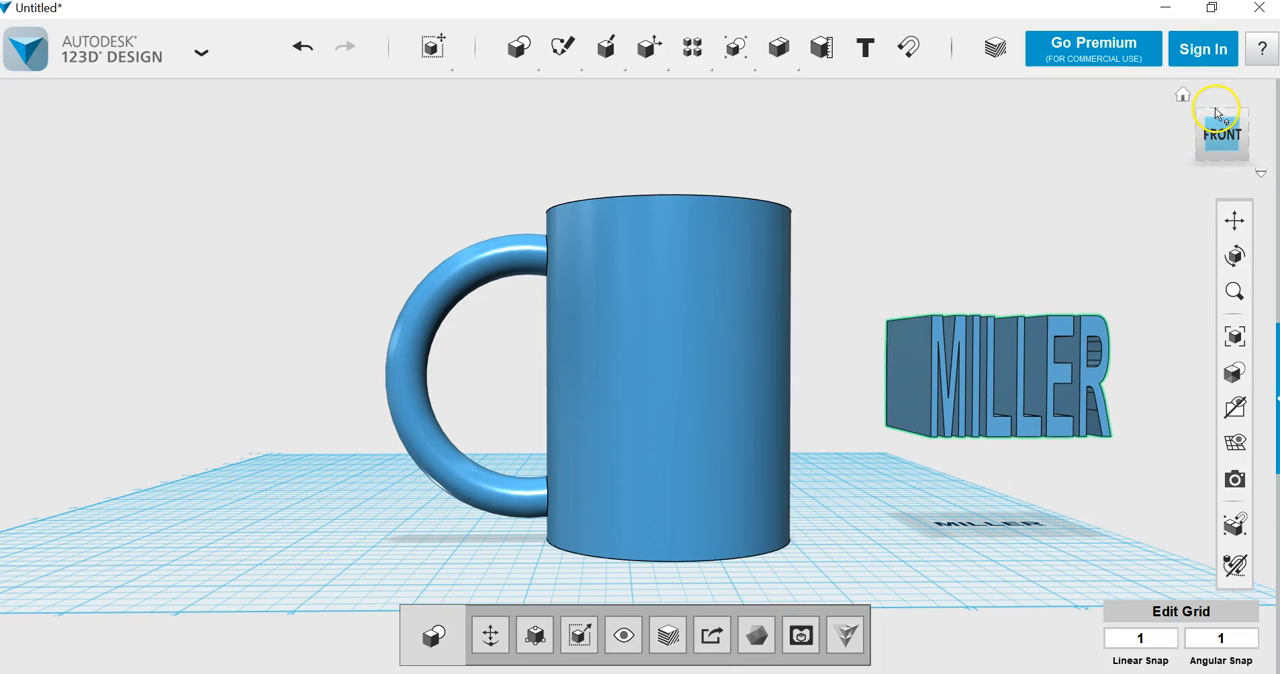
{"action": "left_click_drag", "start_coordinate": [1210, 125], "coordinate": [1170, 210]}
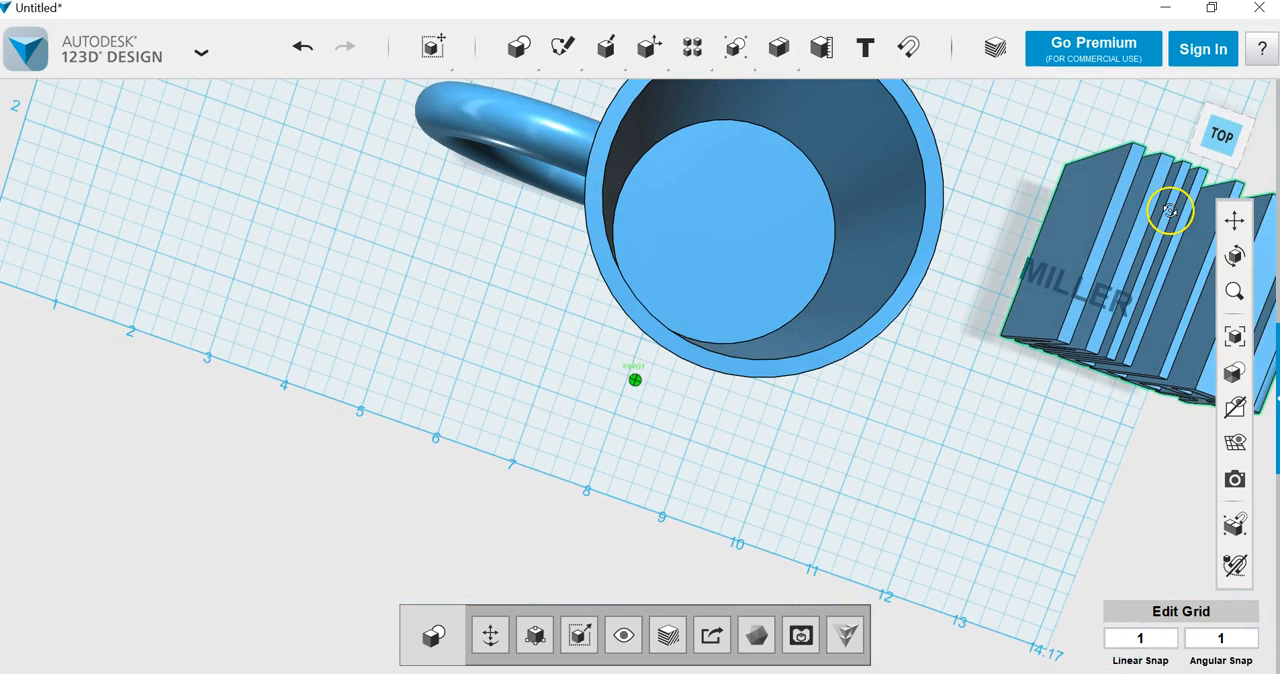
Step: Reposition the upright text block so it passes through the mug's front wall, centred on the mug's width
{"action": "left_click", "coordinate": [1014, 251]}
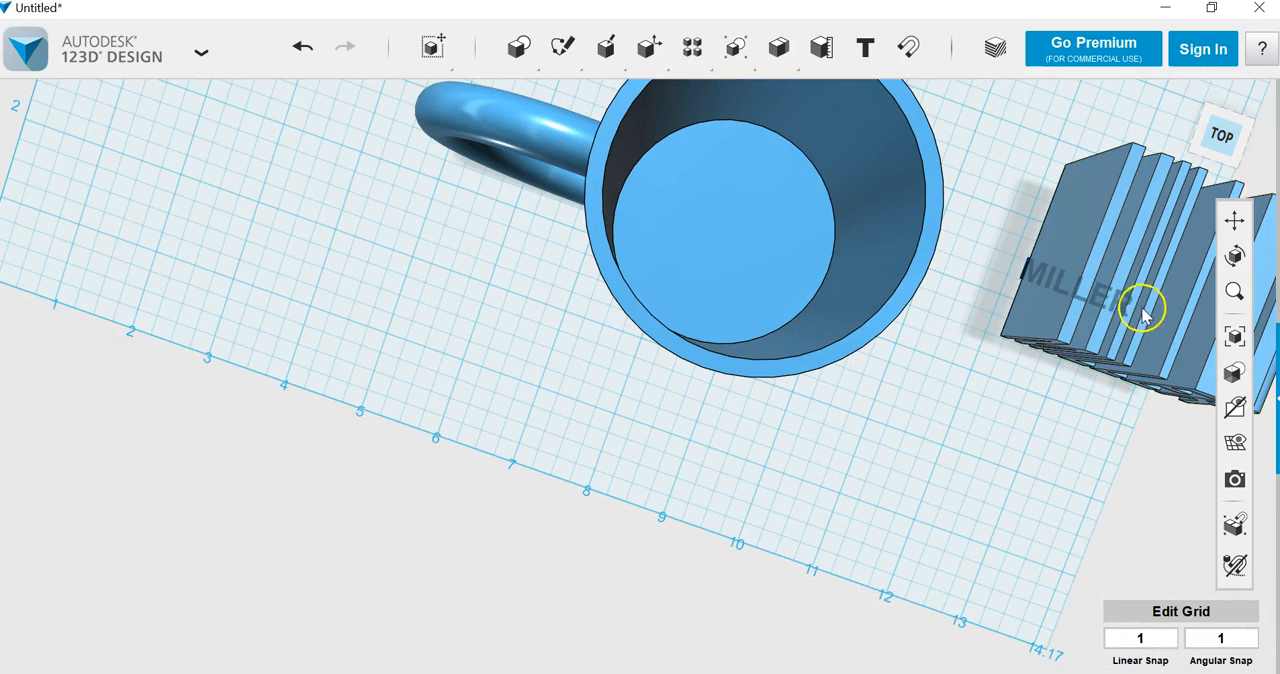
{"action": "left_click_drag", "start_coordinate": [1143, 313], "coordinate": [640, 349]}
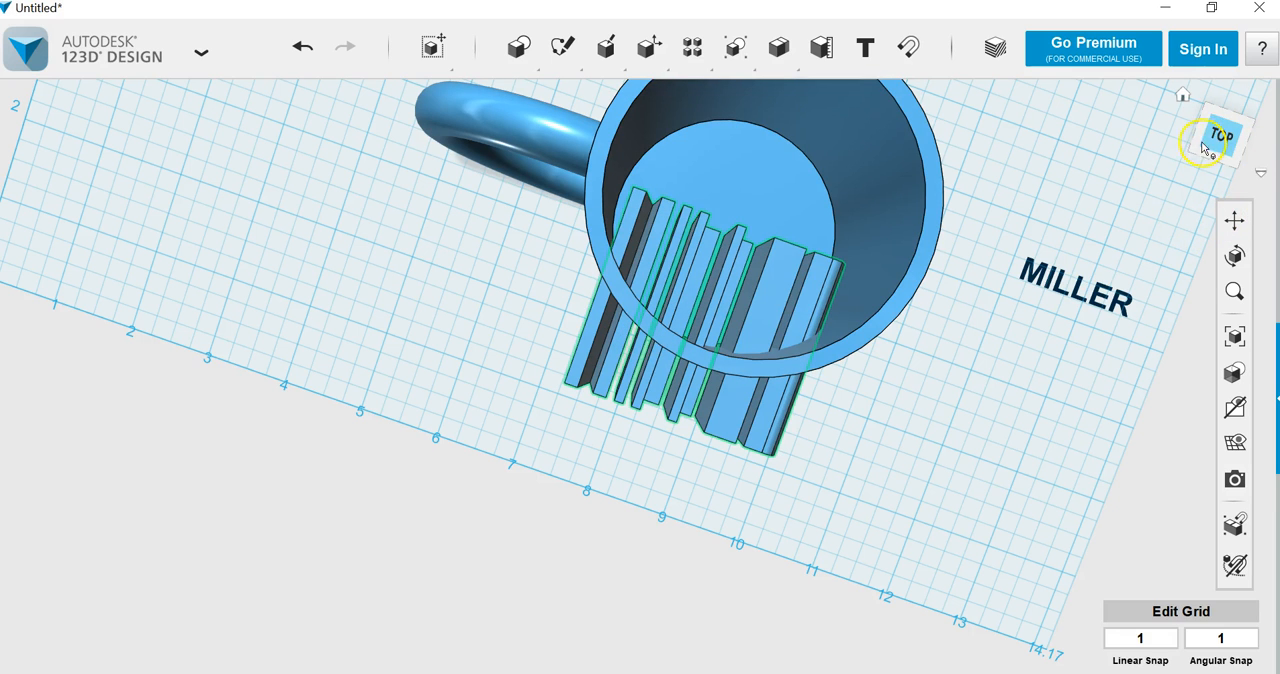
{"action": "left_click", "coordinate": [1234, 220]}
{"action": "left_click_drag", "start_coordinate": [766, 240], "coordinate": [686, 357]}
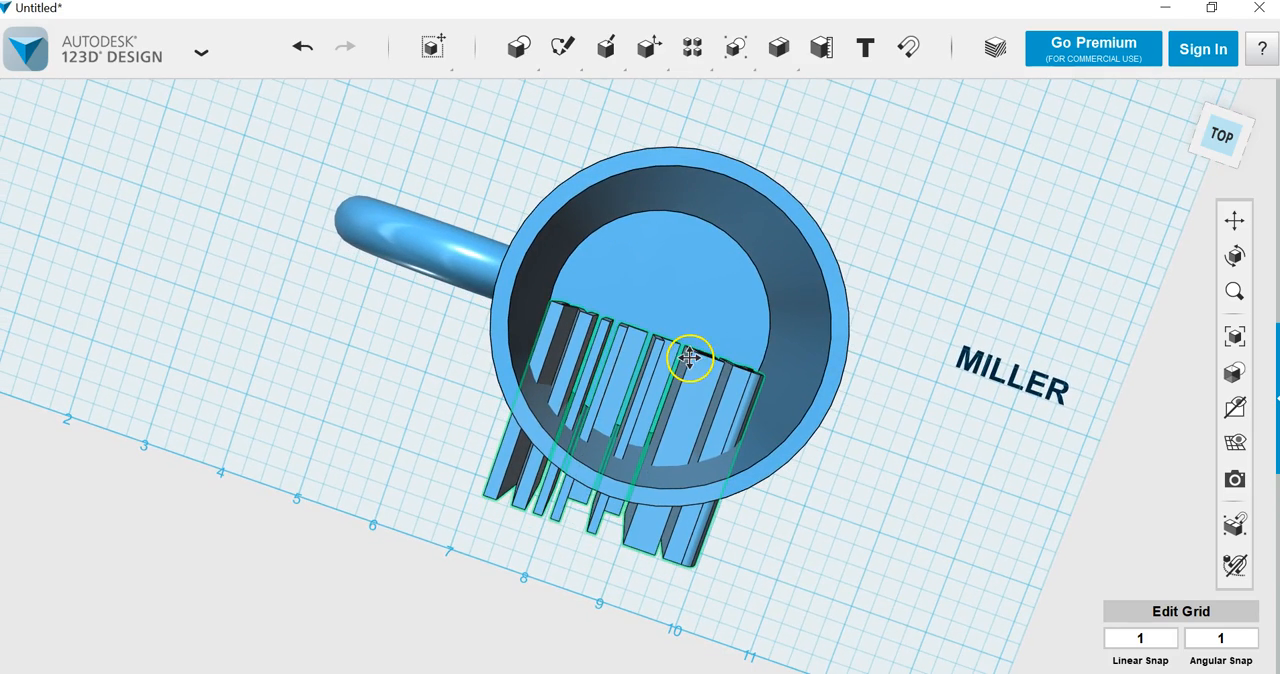
{"action": "left_click", "coordinate": [1211, 161]}
{"action": "left_click", "coordinate": [1222, 152]}
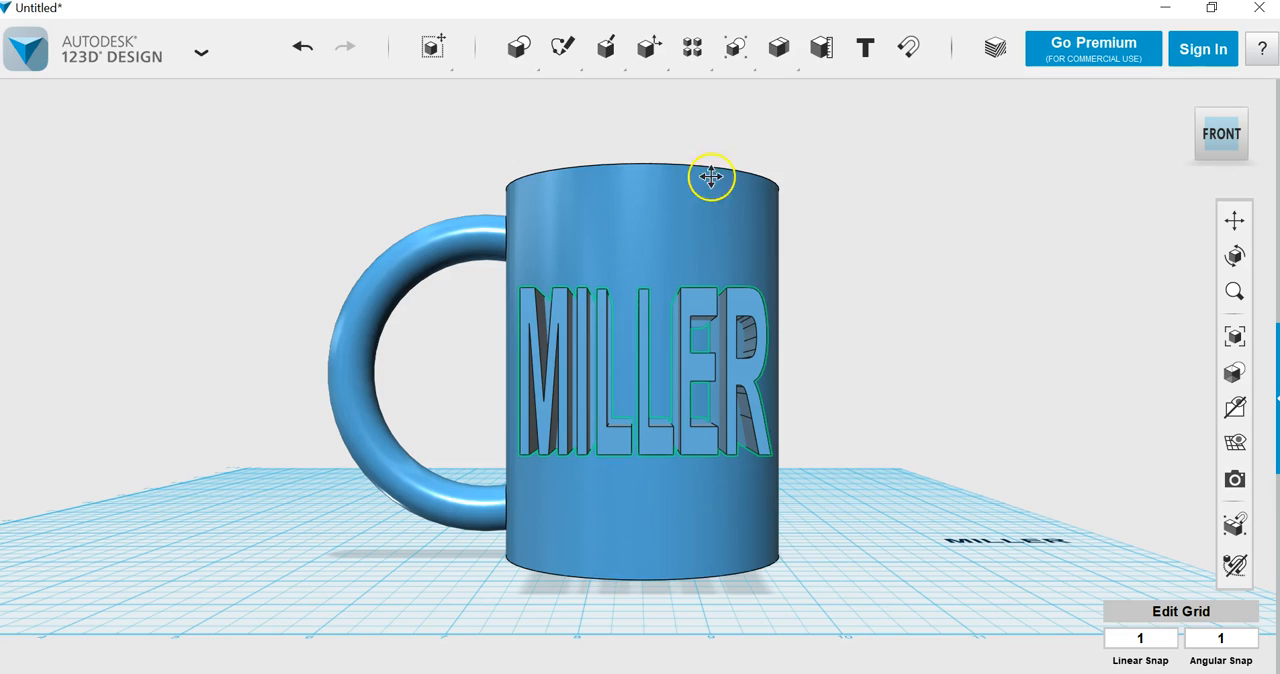
Step: Split the text block using the mug's outer cylindrical surface as the splitting entity
{"action": "mouse_move", "coordinate": [1245, 162]}
{"action": "left_click_drag", "start_coordinate": [1245, 162], "coordinate": [1120, 209]}
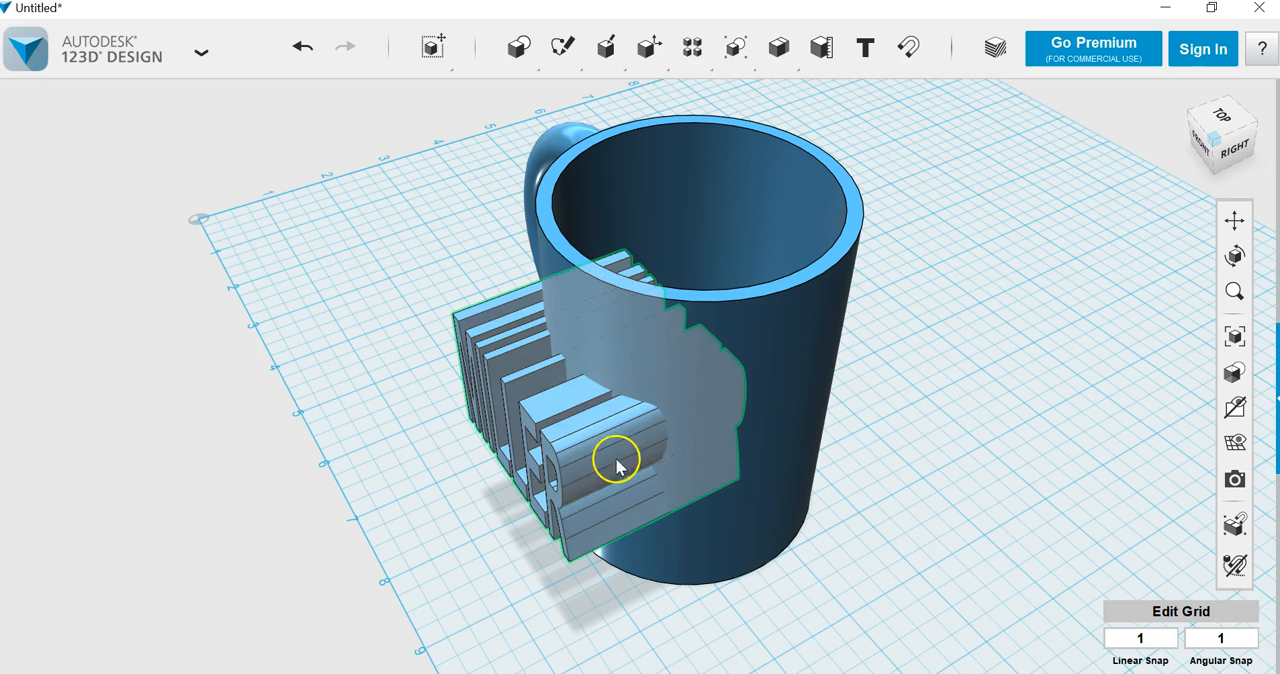
{"action": "left_click", "coordinate": [588, 439]}
{"action": "left_click", "coordinate": [700, 494]}
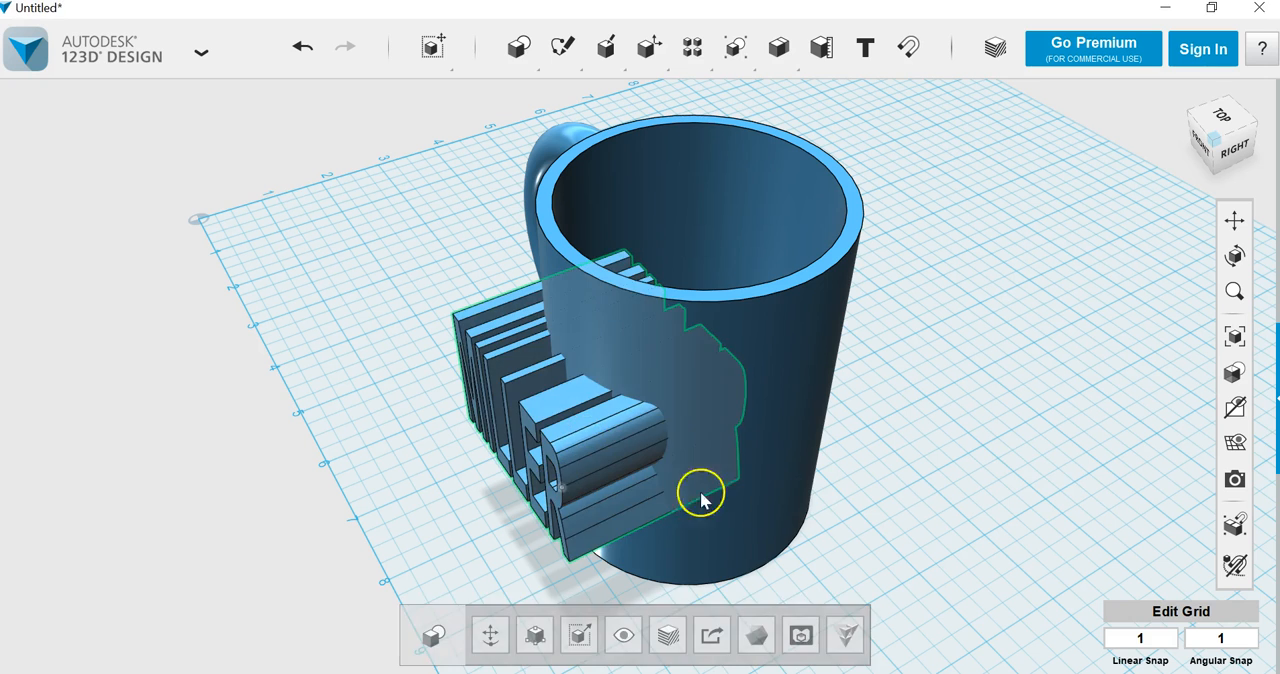
{"action": "left_click", "coordinate": [994, 471]}
{"action": "left_click", "coordinate": [581, 436]}
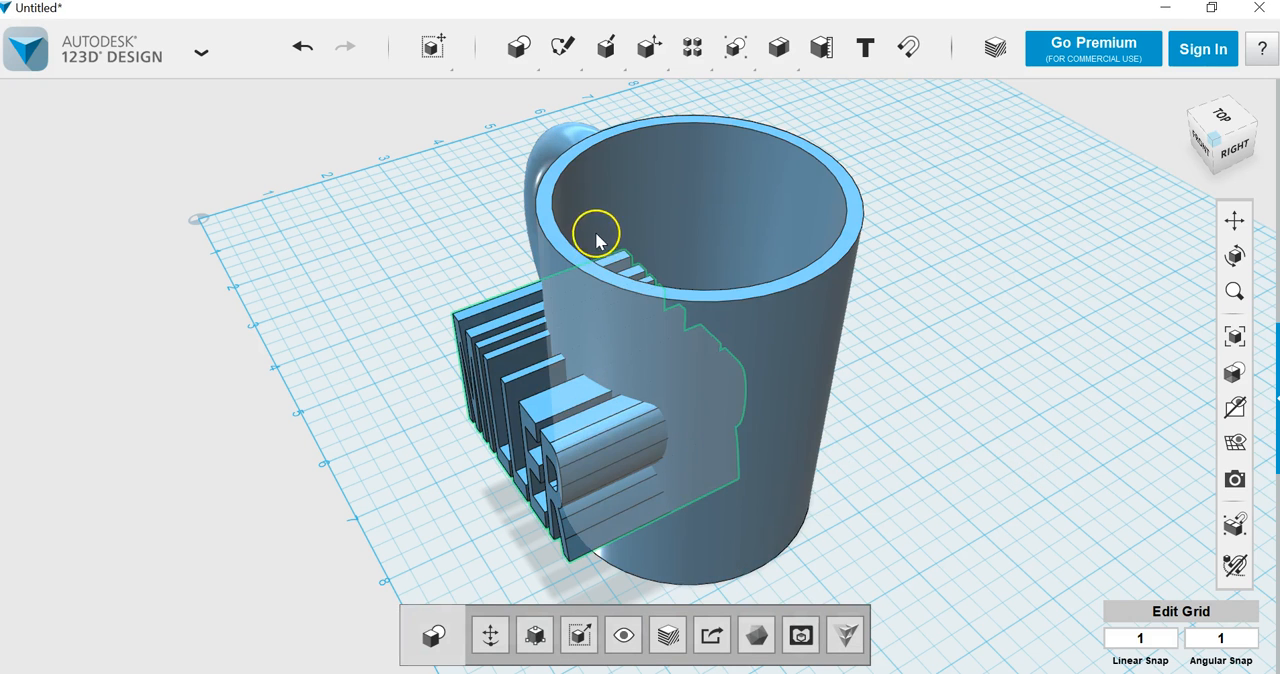
{"action": "mouse_move", "coordinate": [648, 50]}
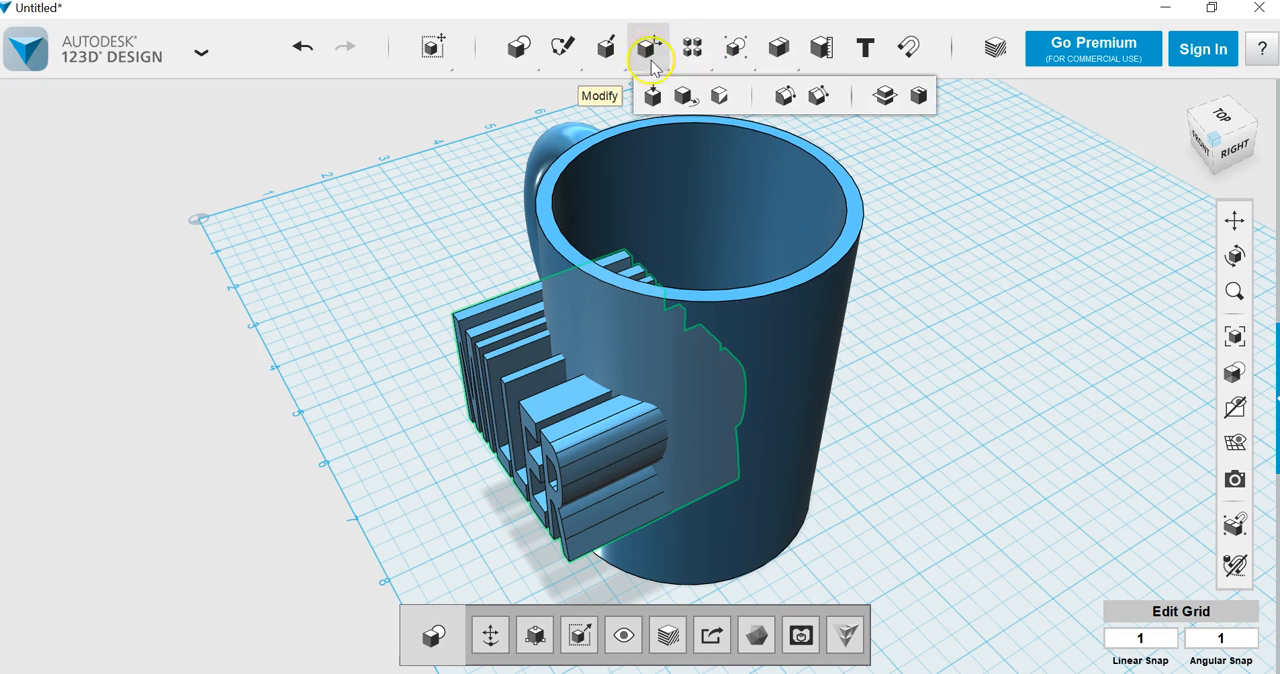
{"action": "left_click", "coordinate": [882, 97]}
{"action": "left_click", "coordinate": [820, 143]}
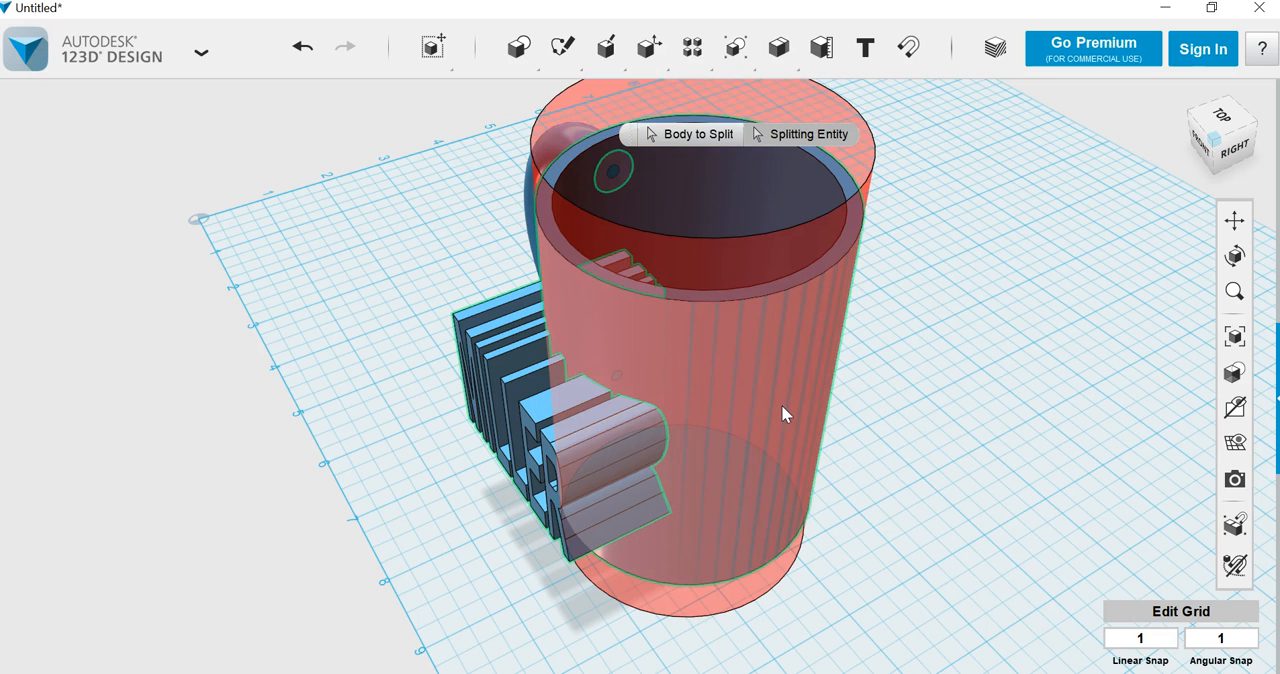
{"action": "key", "text": "Return"}
Step: Pull the cut-off front piece of the lettering away from the mug toward the handle side
{"action": "left_click_drag", "start_coordinate": [529, 347], "coordinate": [305, 285]}
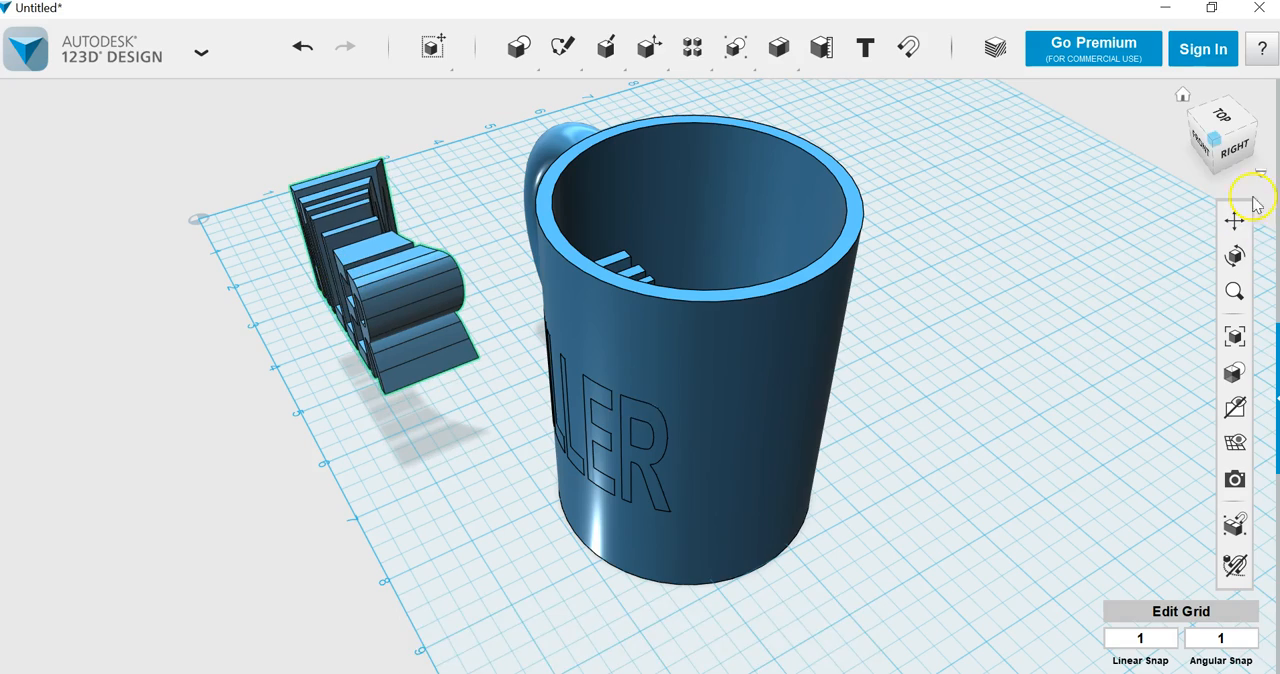
{"action": "left_click", "coordinate": [1212, 172]}
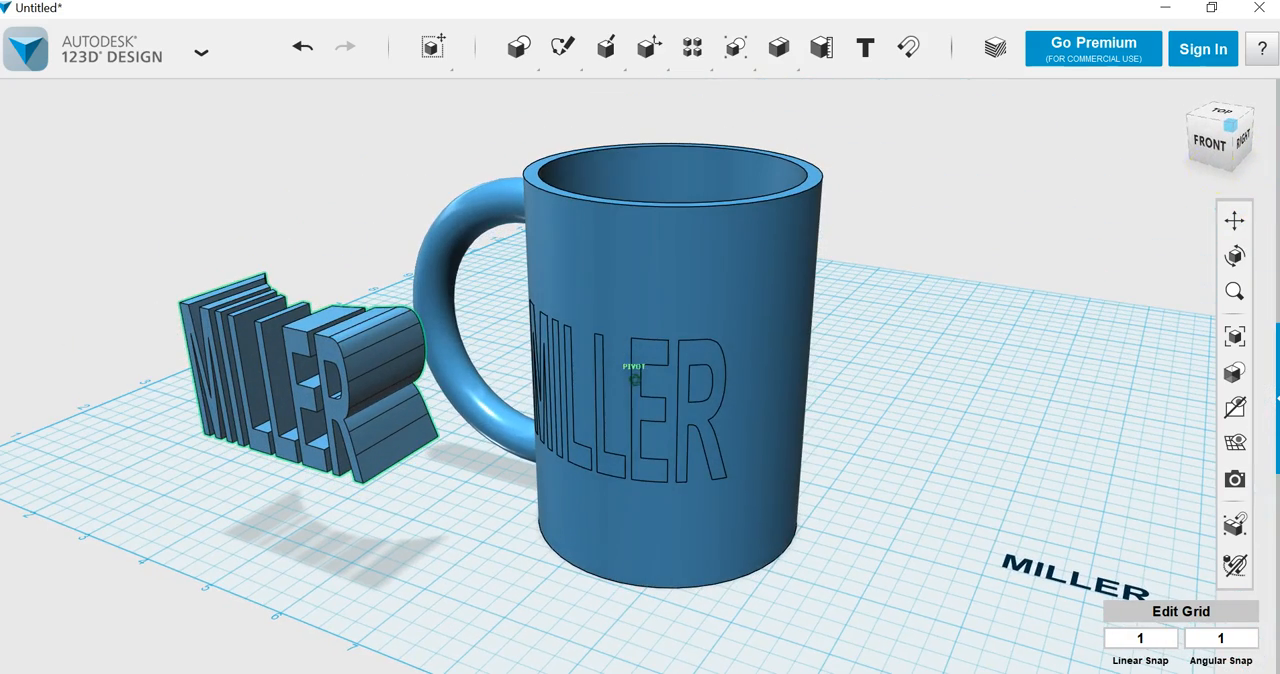
{"action": "mouse_move", "coordinate": [1201, 162]}
{"action": "left_mouse_down"}
{"action": "mouse_move", "coordinate": [1221, 145]}
{"action": "mouse_move", "coordinate": [1250, 154]}
{"action": "mouse_move", "coordinate": [1134, 151]}
{"action": "mouse_move", "coordinate": [1197, 149]}
{"action": "mouse_move", "coordinate": [1207, 165]}
{"action": "left_mouse_up"}
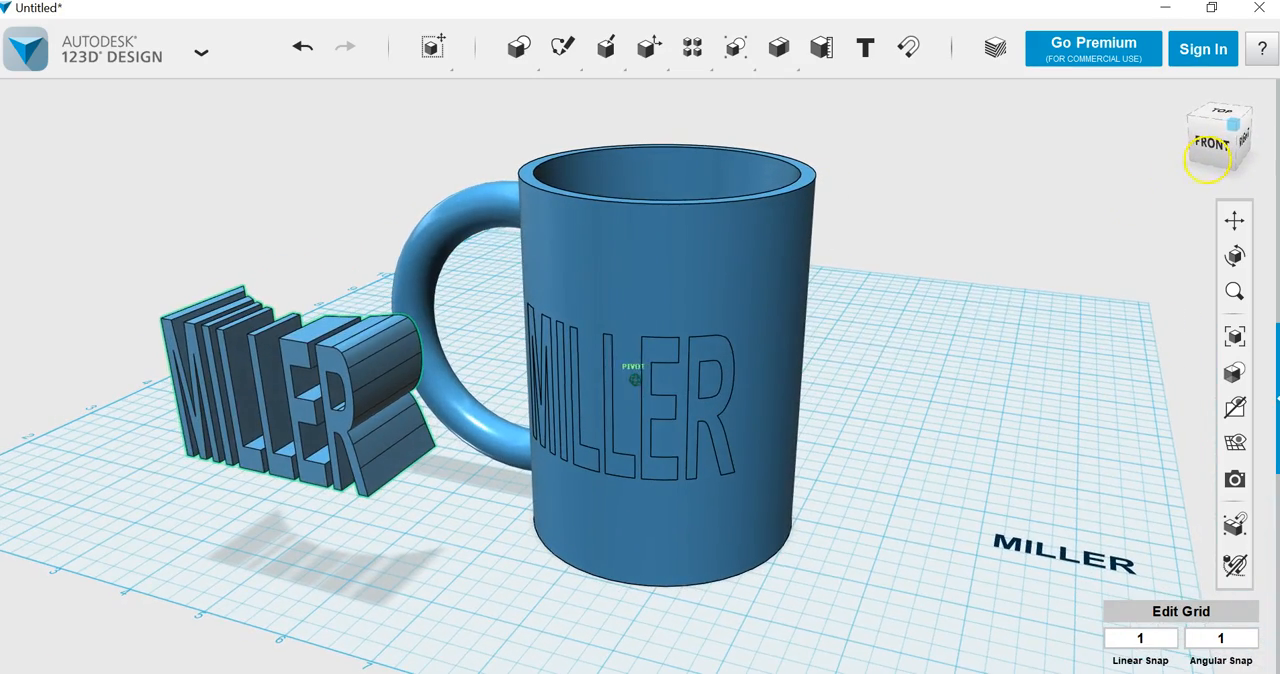
Step: Move the lettering piece remaining in the mug 0.1 in outward from the front wall
{"action": "left_click", "coordinate": [840, 362]}
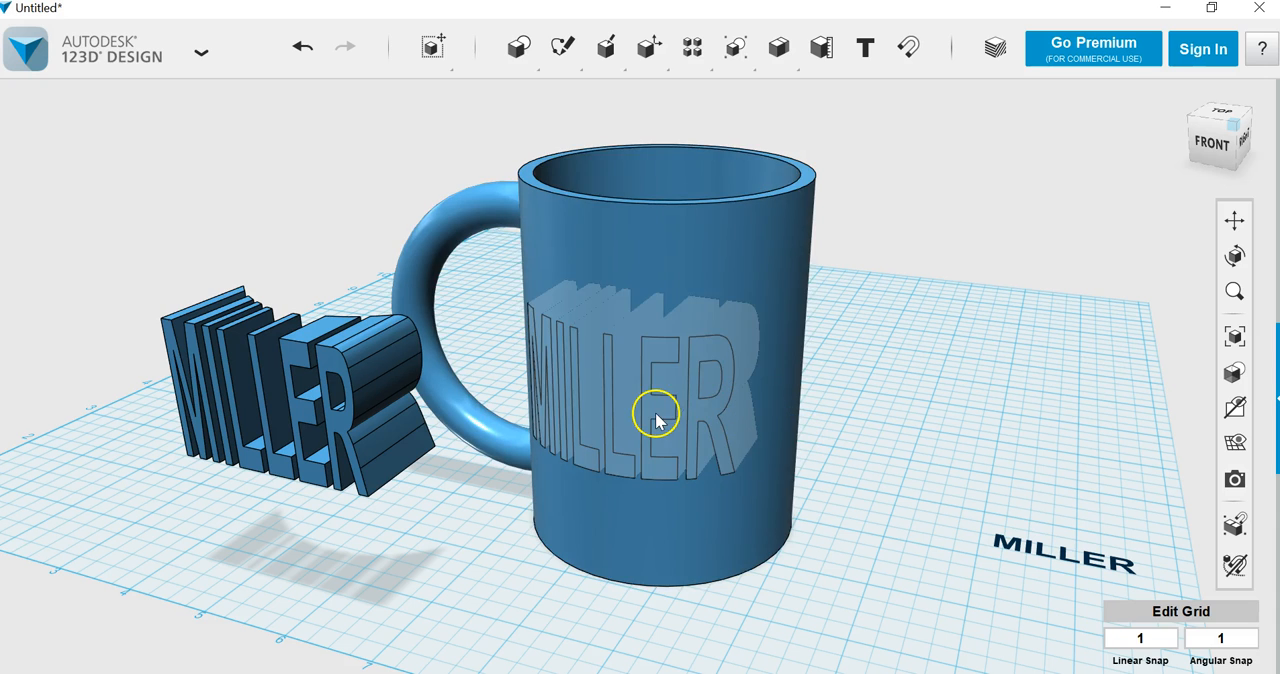
{"action": "left_click", "coordinate": [655, 420]}
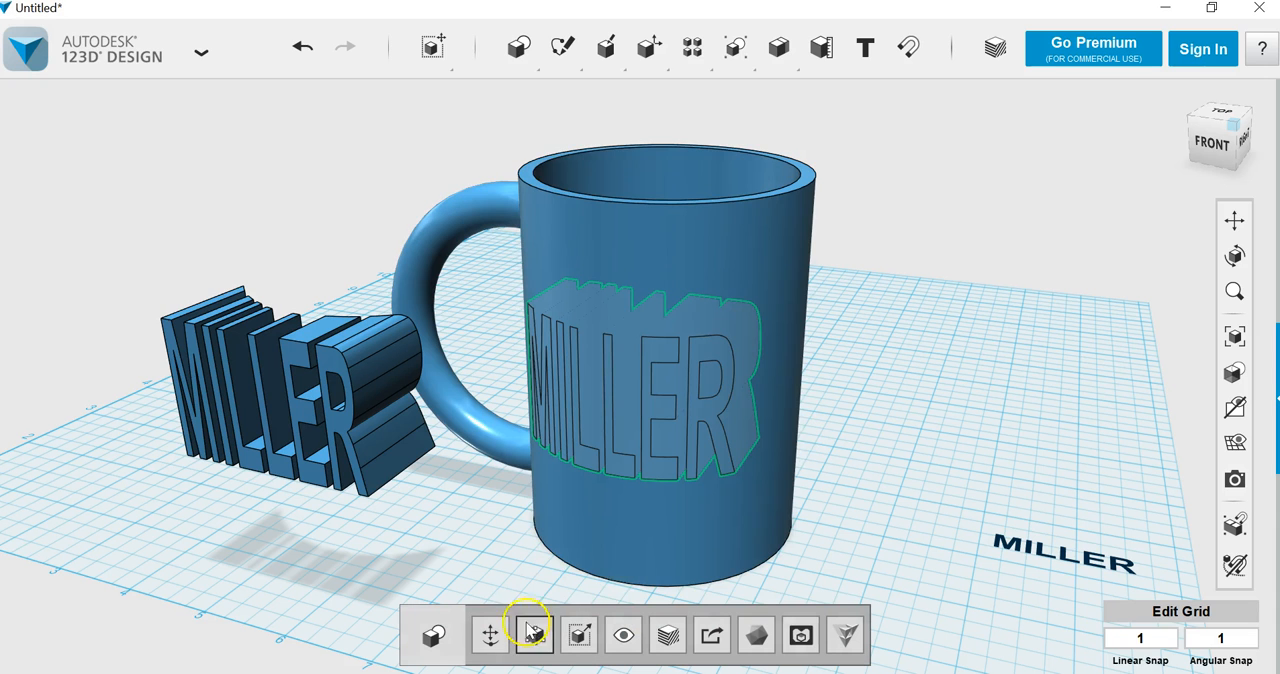
{"action": "left_click", "coordinate": [492, 638]}
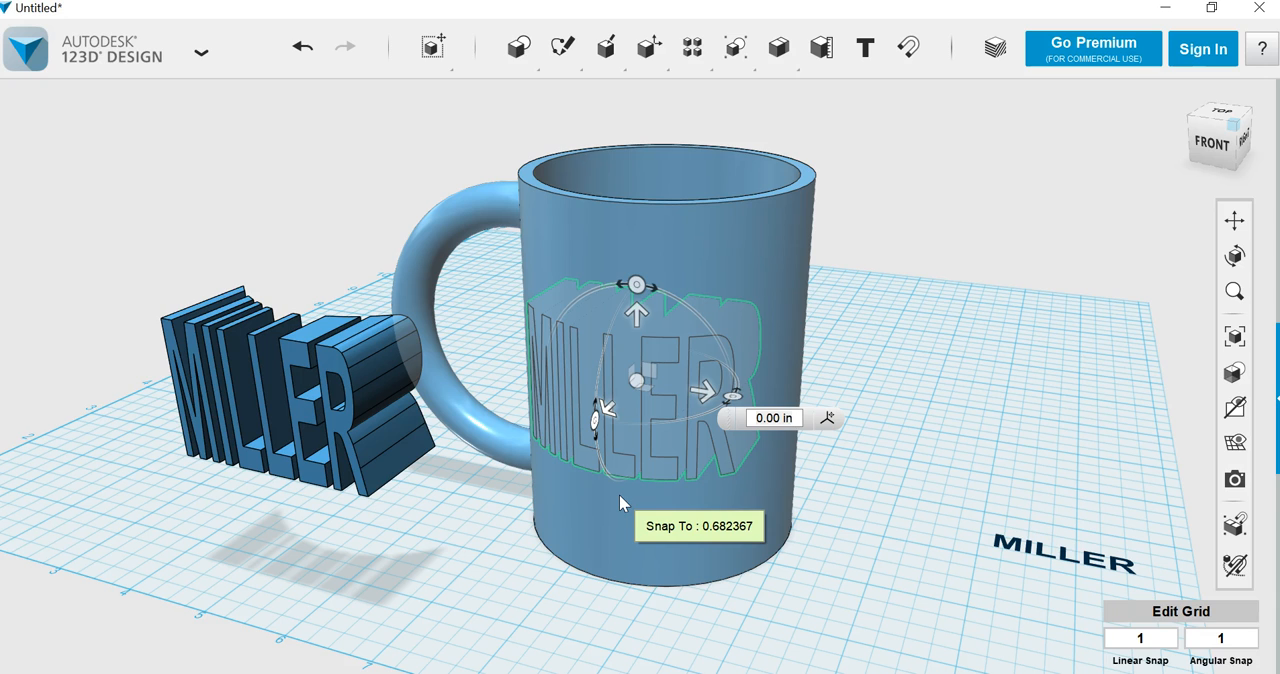
{"action": "left_click_drag", "start_coordinate": [800, 418], "coordinate": [738, 420]}
{"action": "key", "text": "BackSpace"}
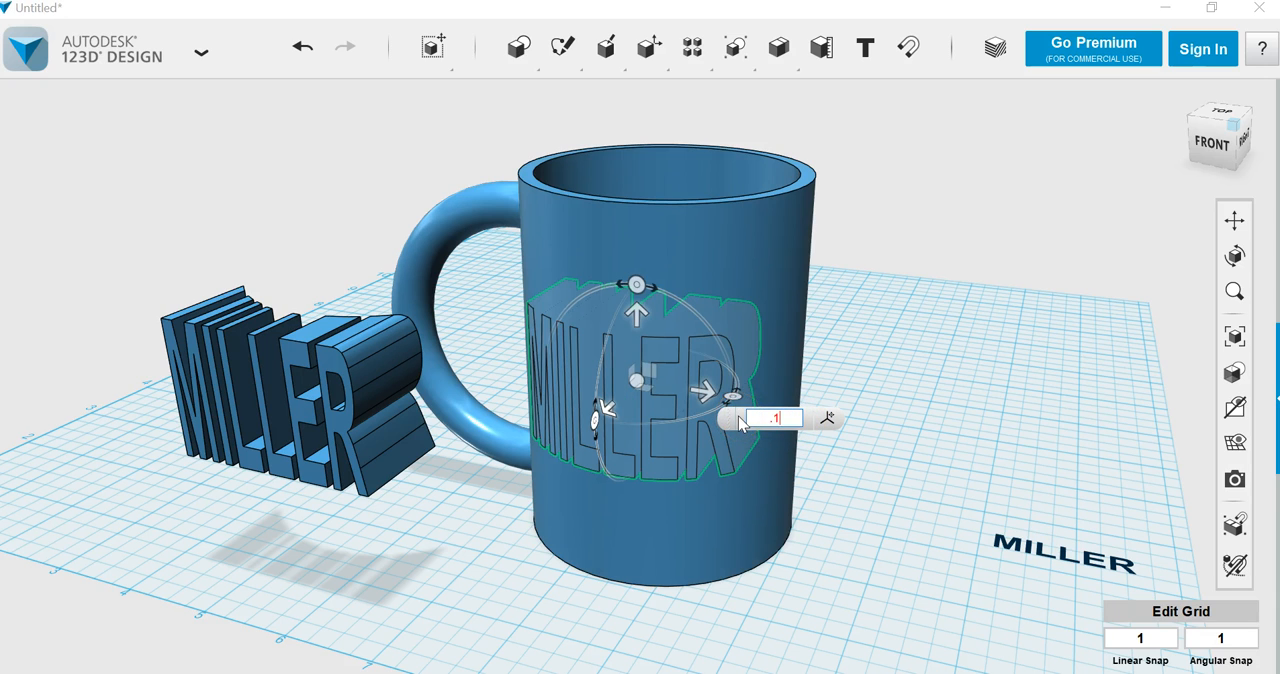
{"action": "type", "text": ".1"}
{"action": "key", "text": "Return"}
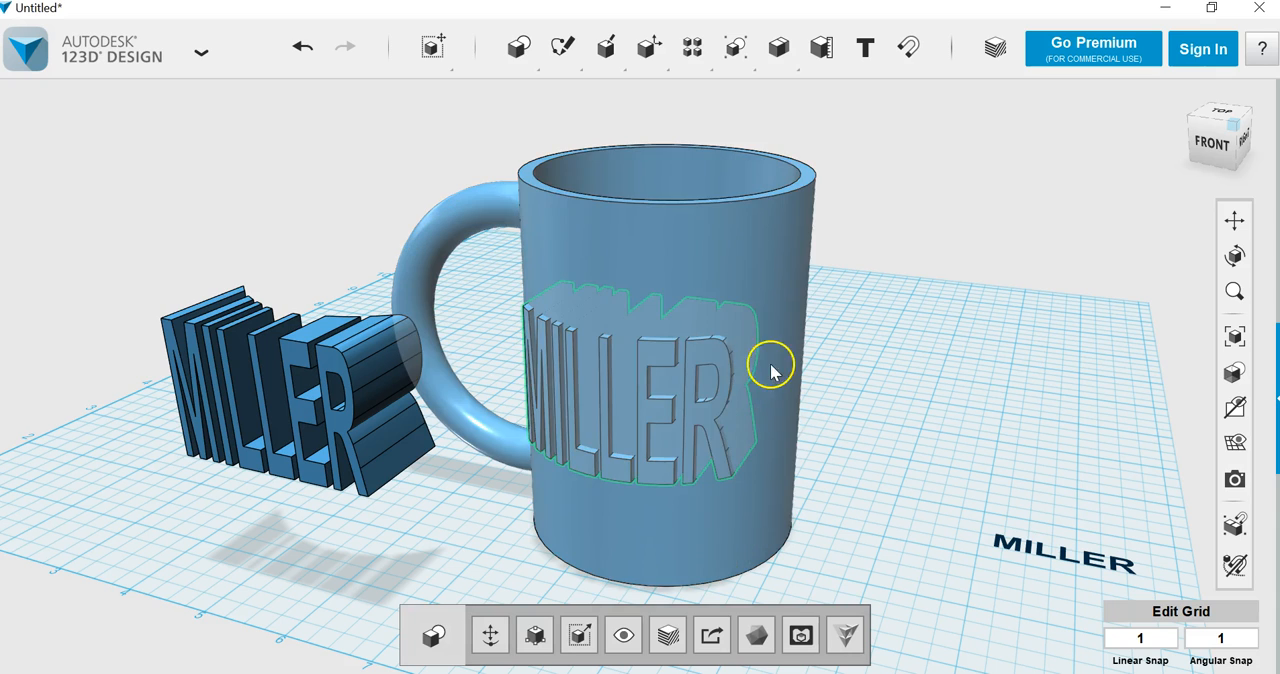
Step: Split the raised lettering using the mug's inner wall surface as the splitting entity
{"action": "left_click_drag", "start_coordinate": [1234, 172], "coordinate": [1045, 220]}
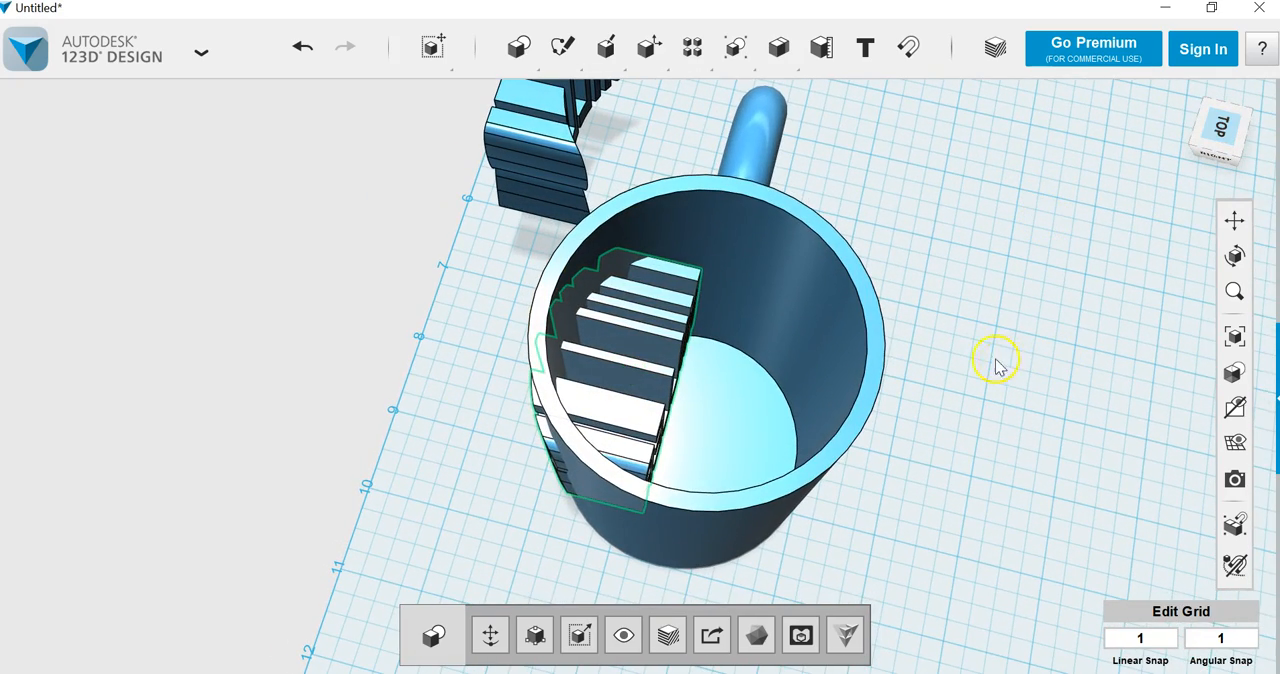
{"action": "mouse_move", "coordinate": [648, 50]}
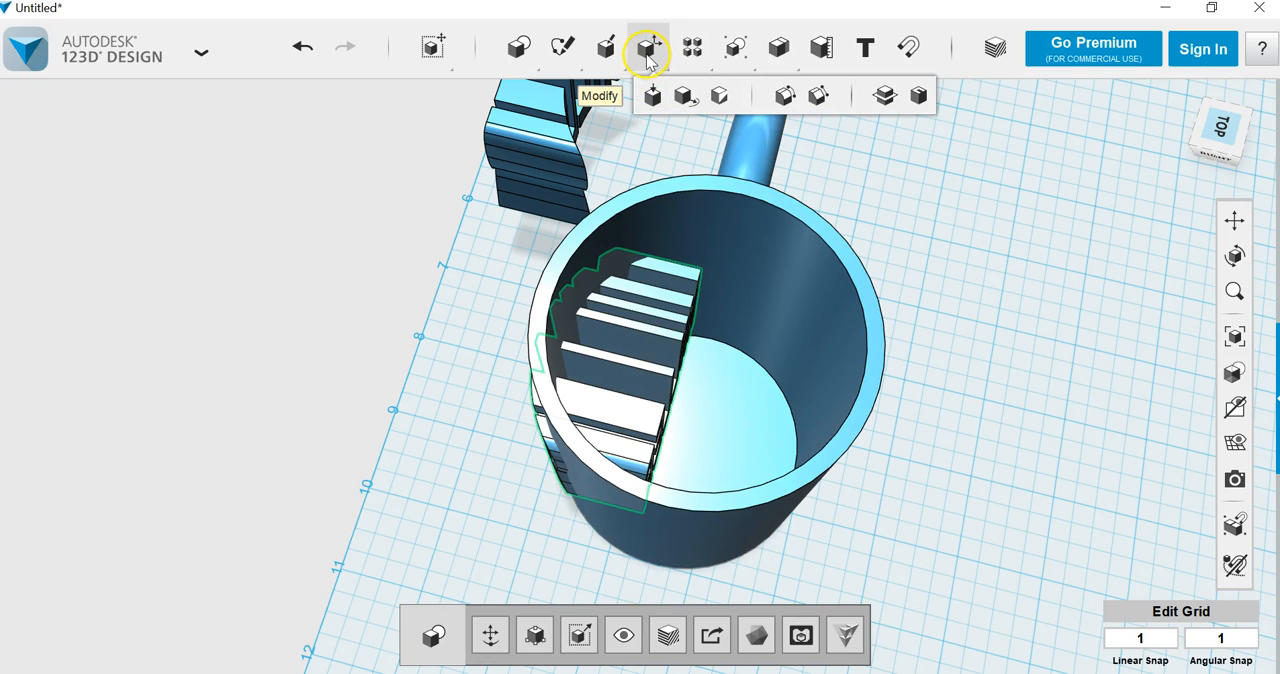
{"action": "left_click", "coordinate": [882, 95]}
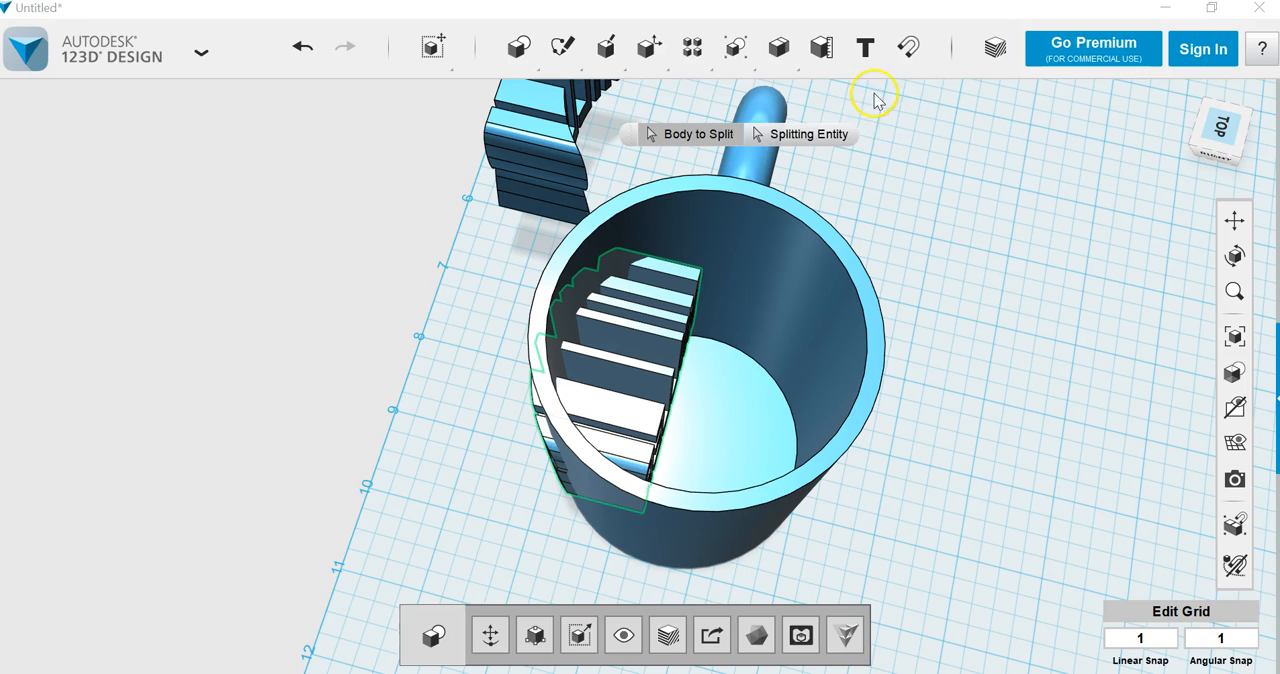
{"action": "left_click", "coordinate": [808, 140]}
{"action": "left_click", "coordinate": [782, 272]}
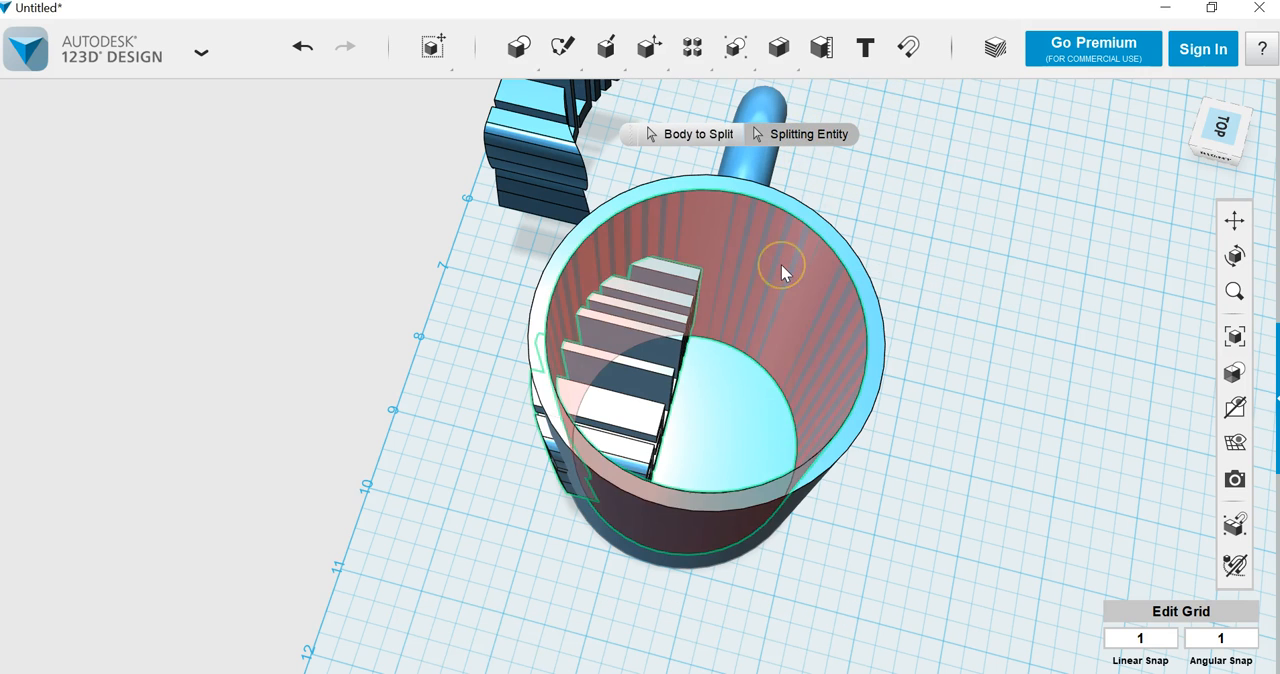
{"action": "key", "text": "Return"}
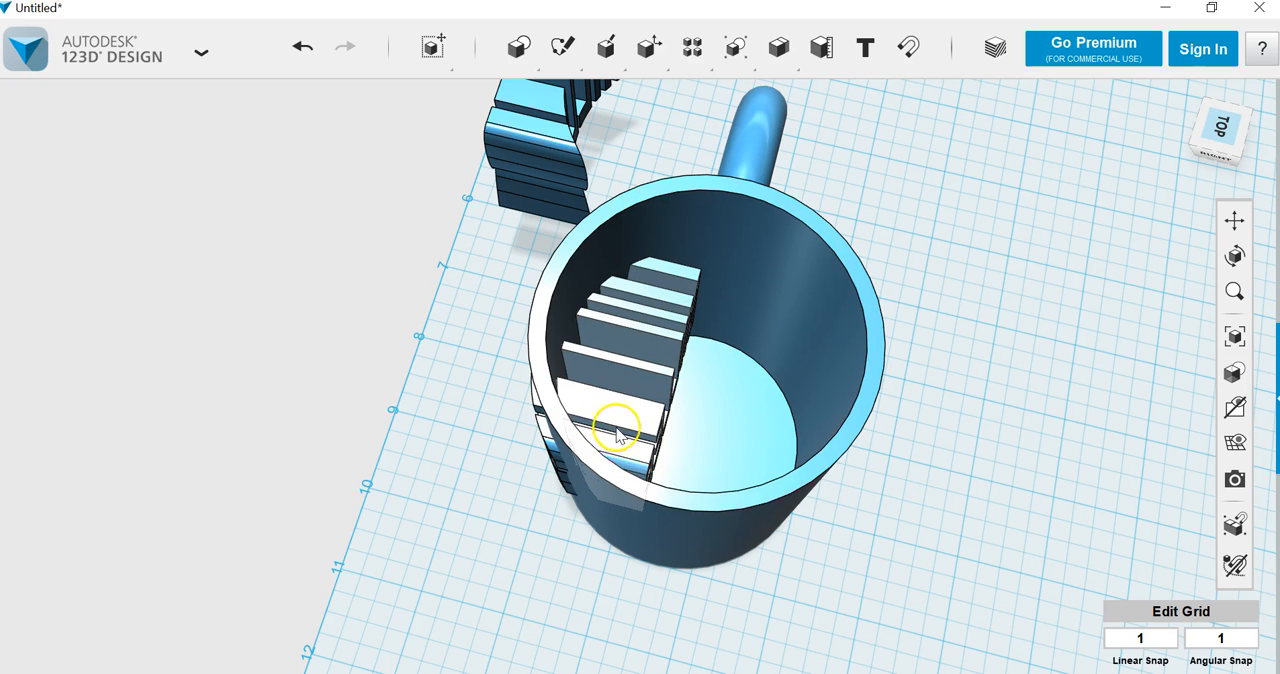
Step: Pull the cut-off inner piece of the lettering out of the mug's cavity onto the open grid
{"action": "left_click_drag", "start_coordinate": [694, 394], "coordinate": [1085, 188]}
{"action": "left_click", "coordinate": [1182, 94]}
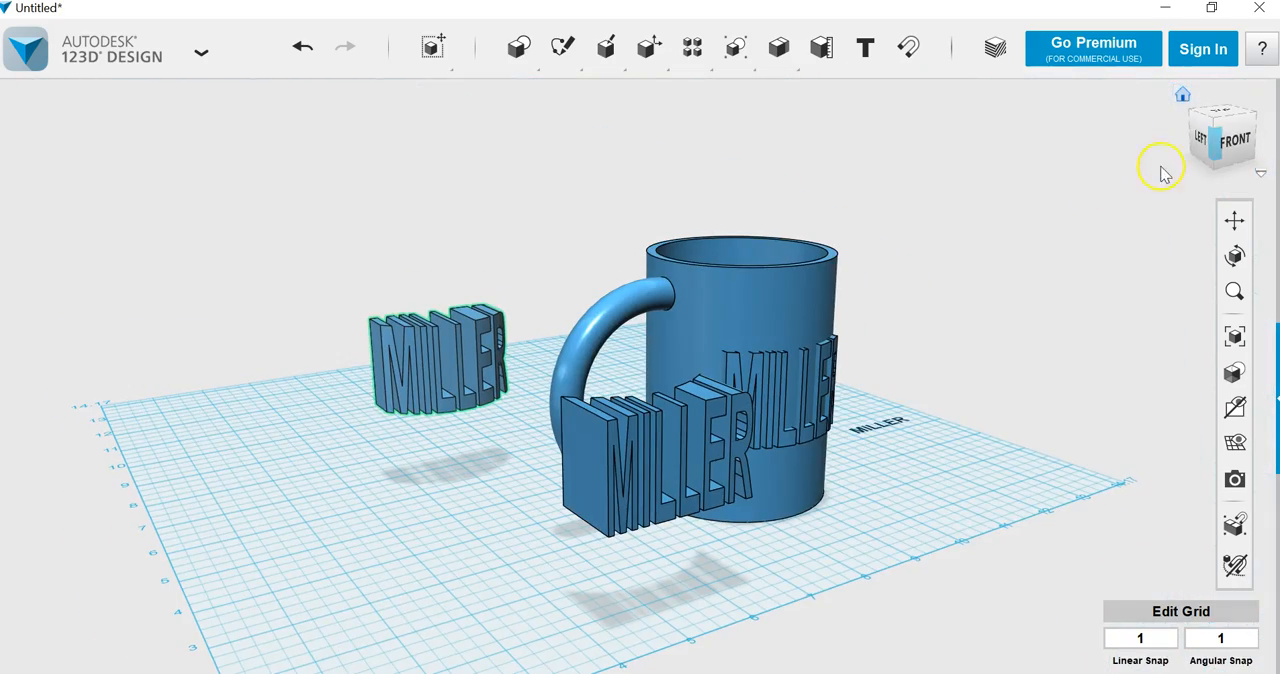
{"action": "left_click", "coordinate": [1228, 140]}
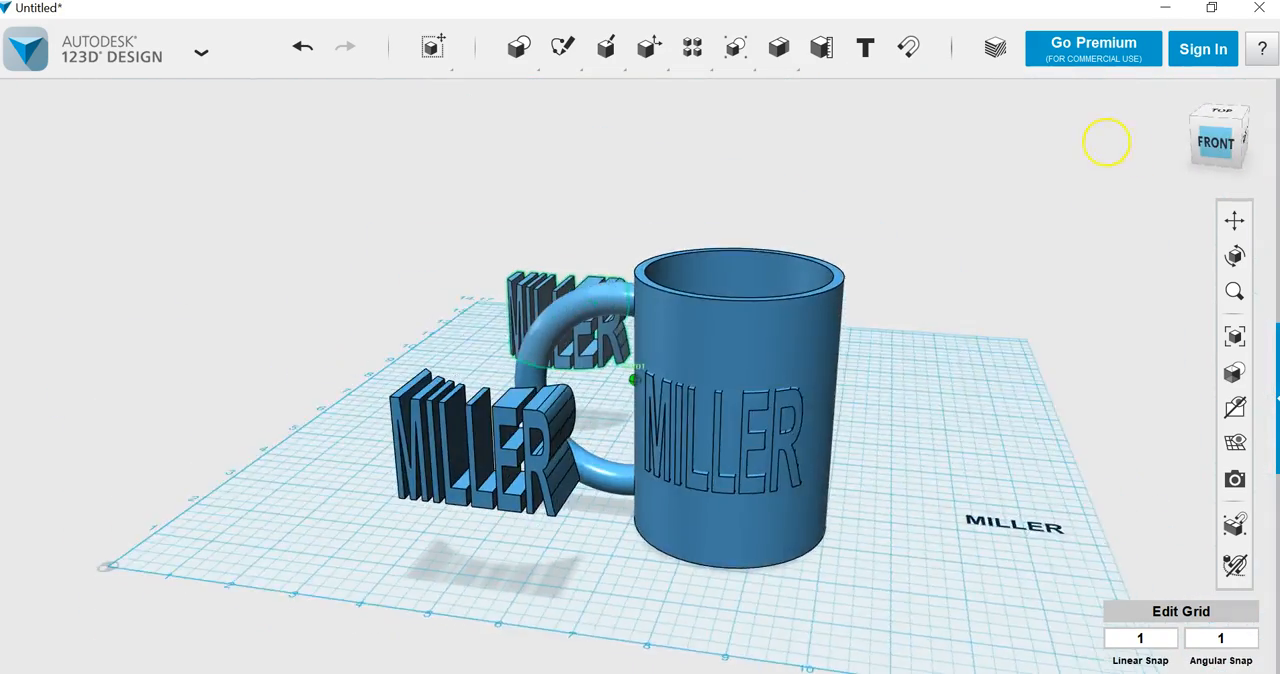
{"action": "right_click_drag", "start_coordinate": [1118, 126], "coordinate": [1034, 172]}
{"action": "left_click_drag", "start_coordinate": [1034, 172], "coordinate": [1214, 140]}
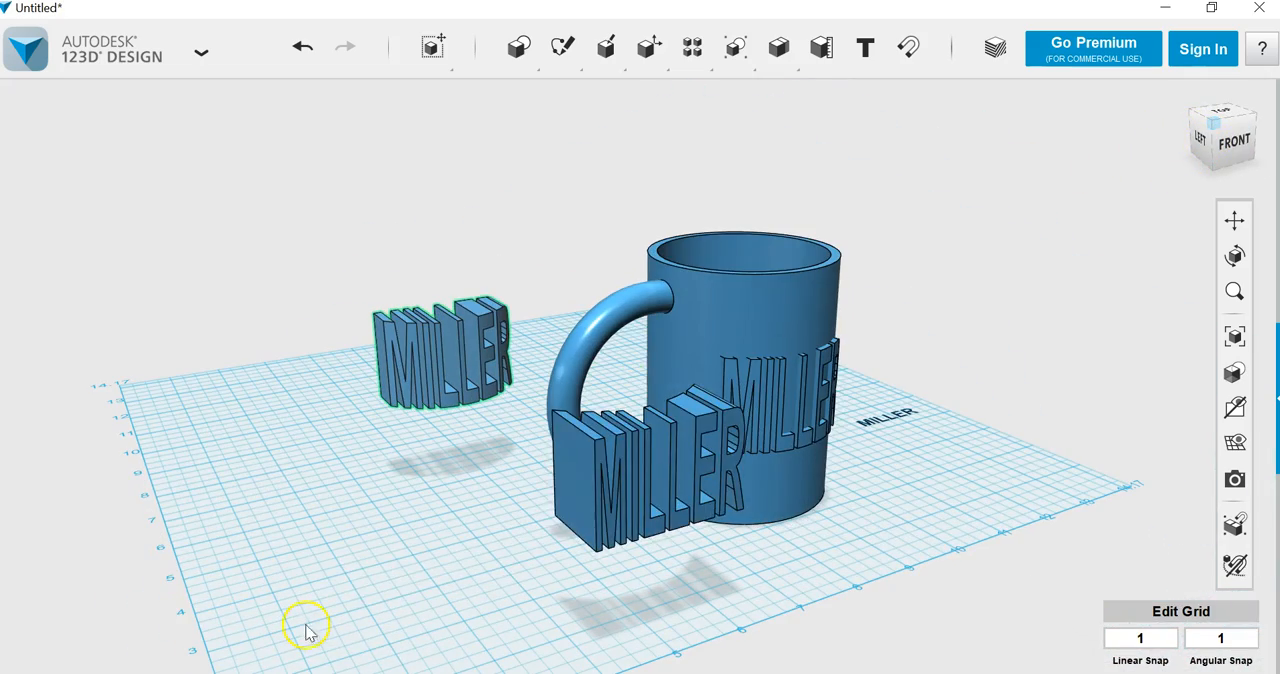
Step: Delete both leftover lettering pieces beside the mug and the flat text sketch on the grid
{"action": "left_click", "coordinate": [573, 510]}
{"action": "key", "text": "Delete"}
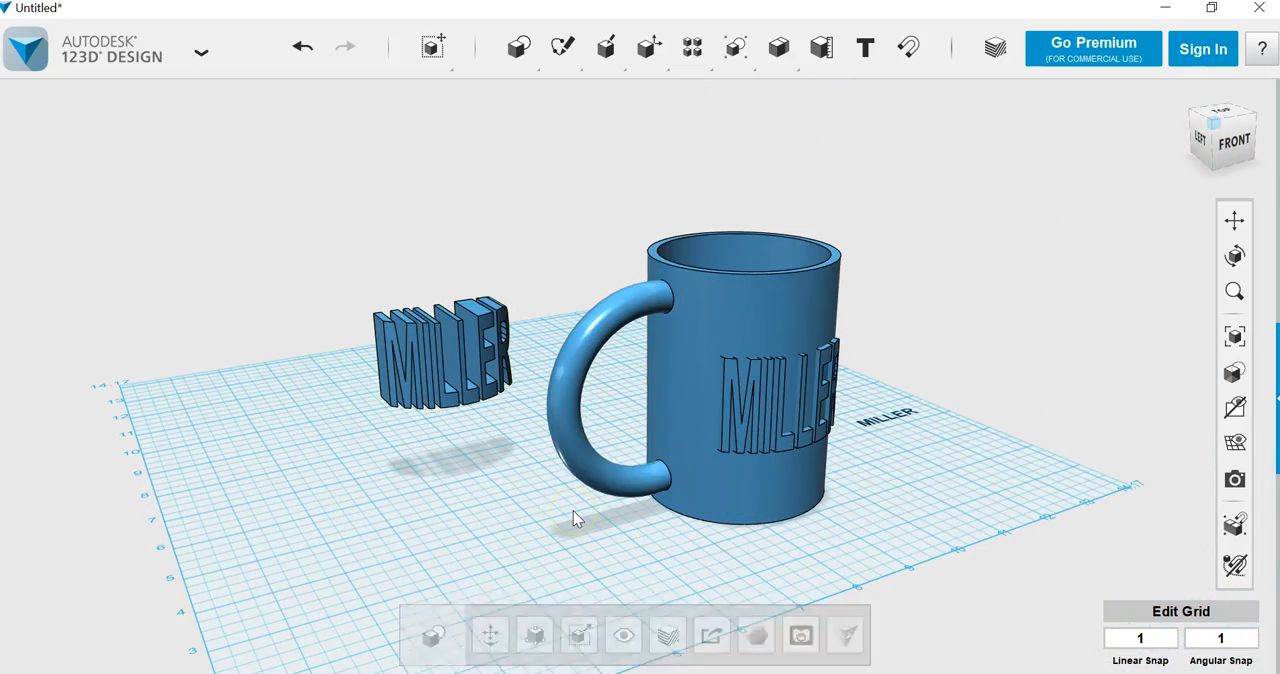
{"action": "left_click", "coordinate": [437, 366]}
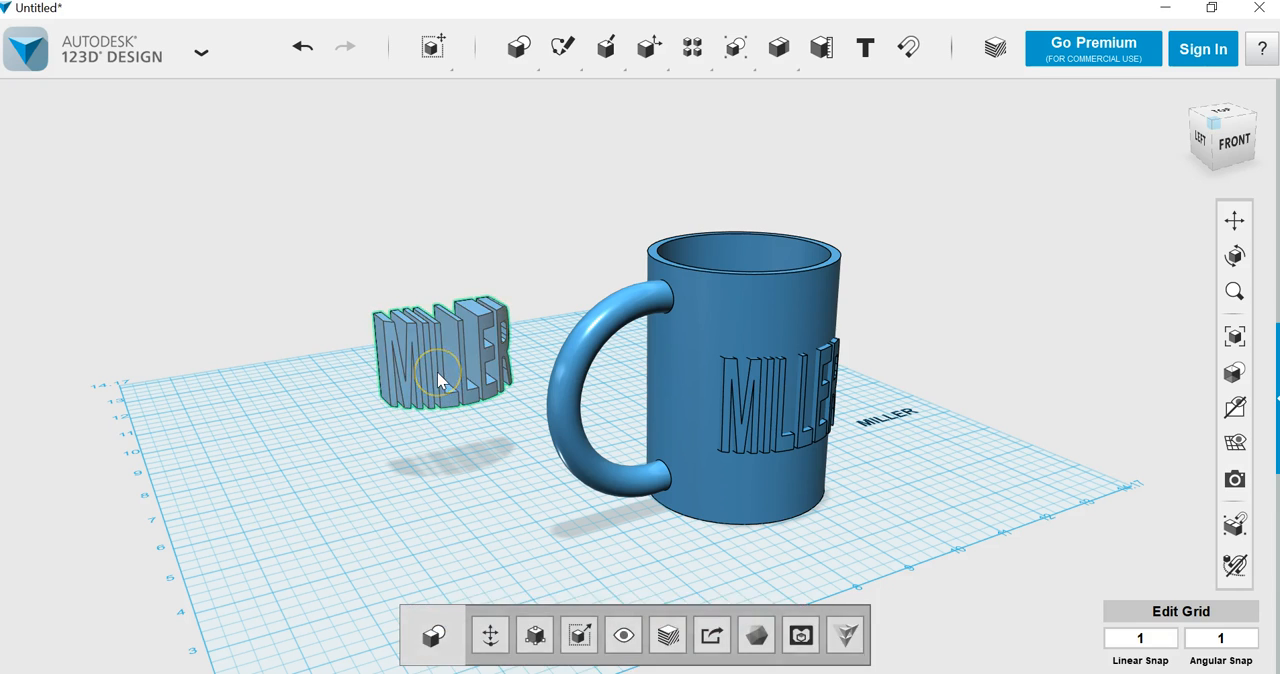
{"action": "key", "text": "Delete"}
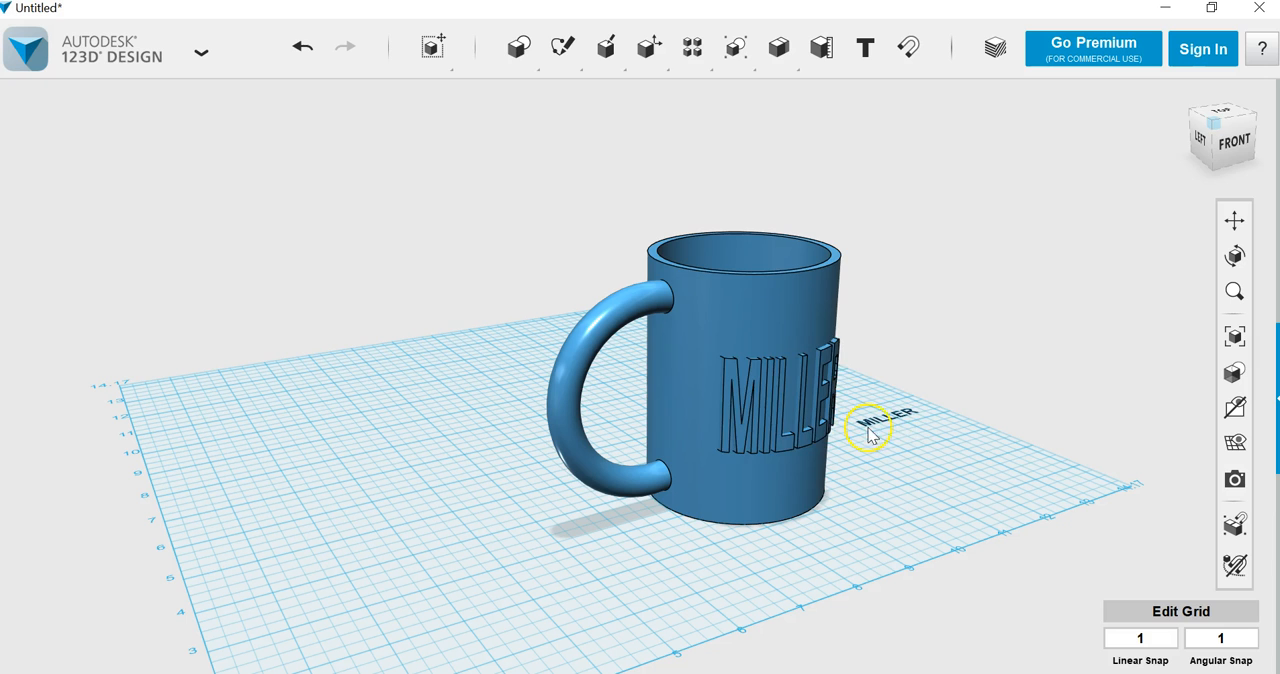
{"action": "left_click", "coordinate": [898, 420]}
{"action": "key", "text": "Delete"}
{"action": "scroll", "coordinate": [765, 437], "scroll_direction": "up", "scroll_amount": 5}
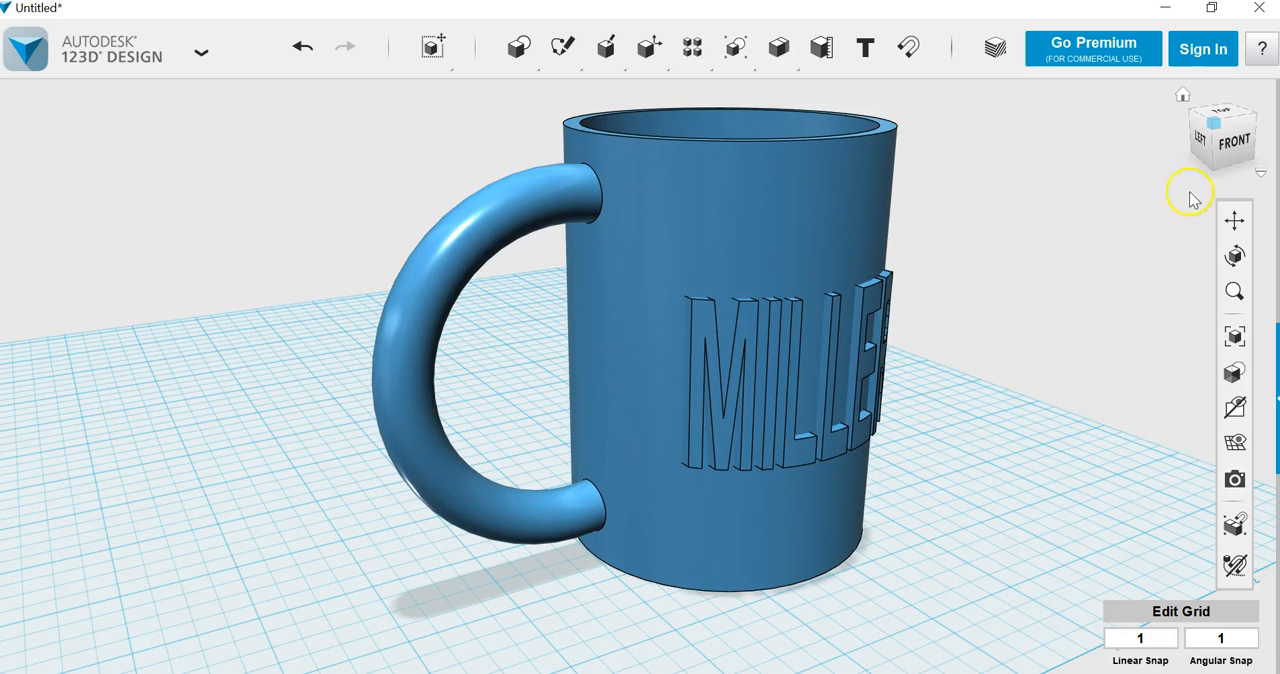
{"action": "mouse_move", "coordinate": [1210, 172]}
{"action": "left_mouse_down"}
{"action": "mouse_move", "coordinate": [1017, 168]}
{"action": "mouse_move", "coordinate": [1063, 163]}
{"action": "left_mouse_up"}
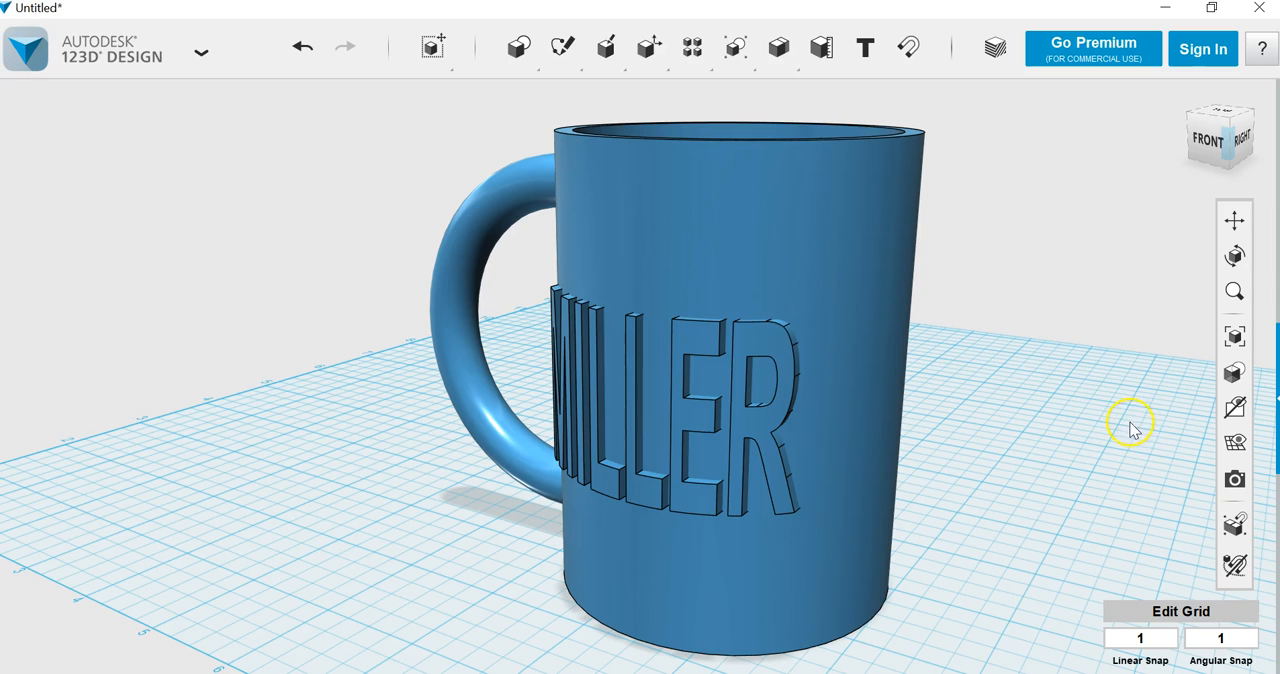